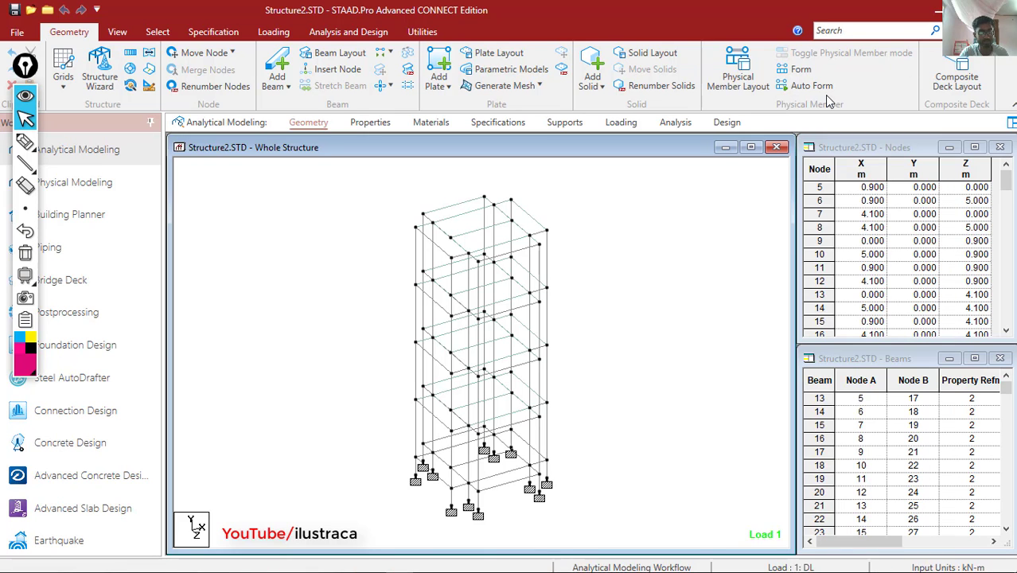
Switch to the 1893-Part 1-2016 PDF in Adobe Reader and show the 3B re-entrant corner plans on page 17.
{"action": "key", "text": "super"}
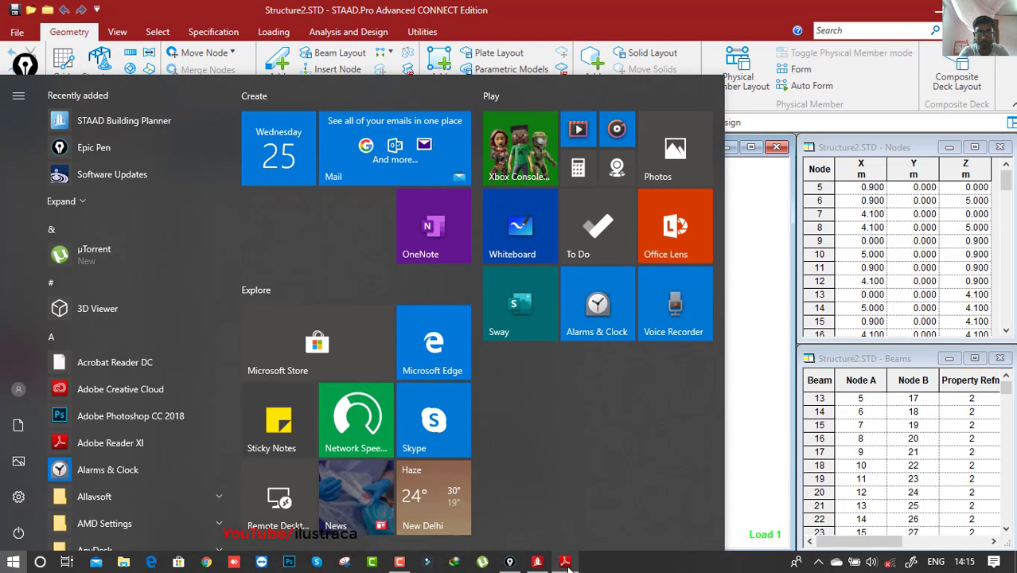
{"action": "left_click", "coordinate": [565, 563]}
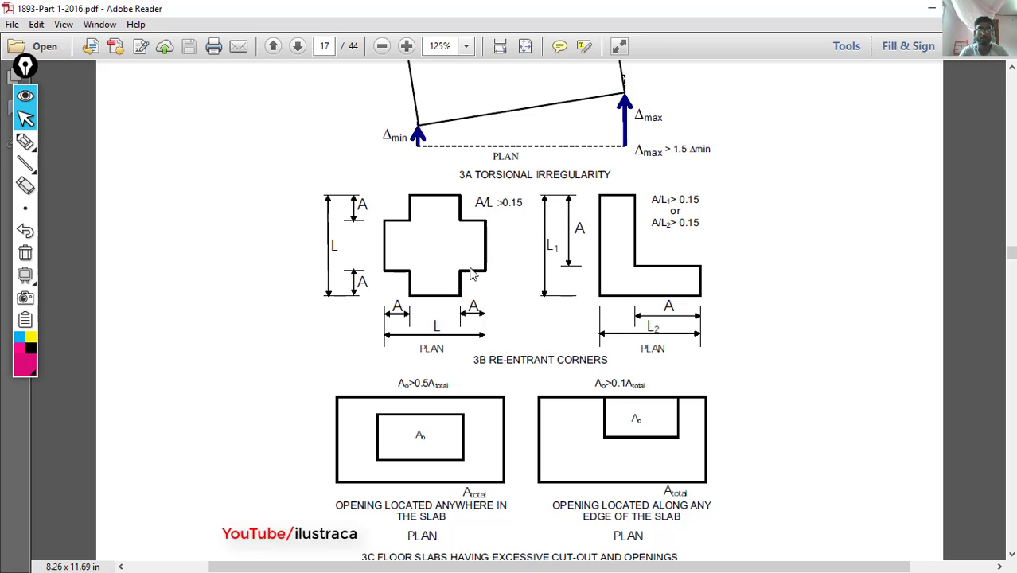
{"action": "scroll", "coordinate": [478, 274], "scroll_direction": "down", "scroll_amount": 1}
{"action": "scroll", "coordinate": [502, 275], "scroll_direction": "up", "scroll_amount": 10}
{"action": "scroll", "coordinate": [505, 278], "scroll_direction": "down", "scroll_amount": 5}
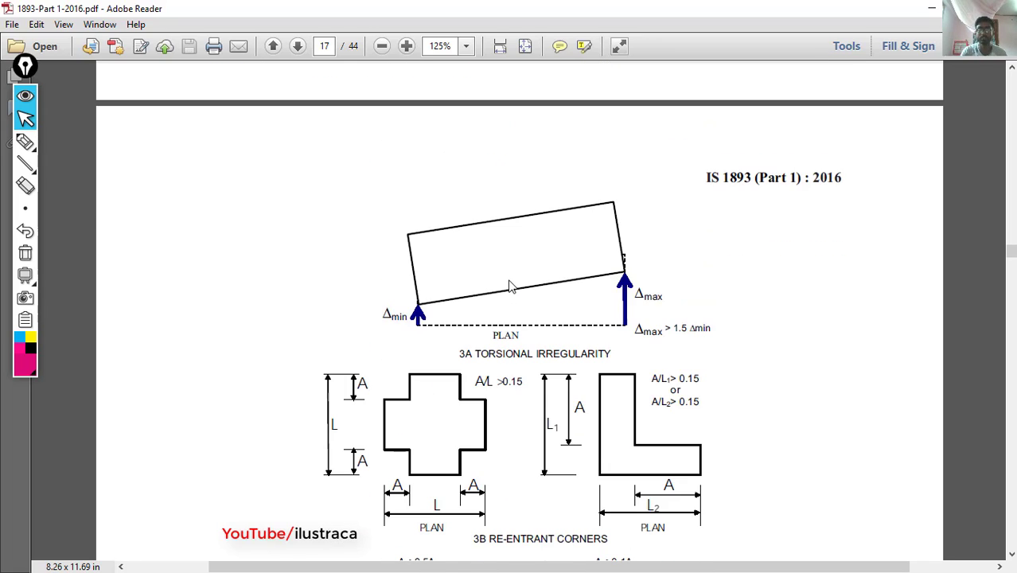
{"action": "left_click", "coordinate": [24, 141]}
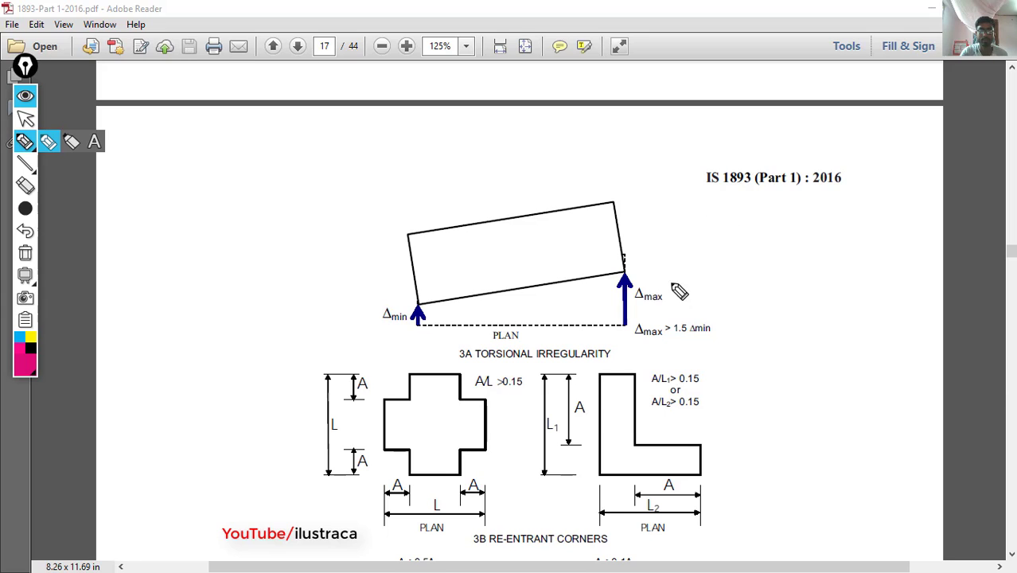
{"action": "left_click", "coordinate": [25, 121]}
{"action": "scroll", "coordinate": [457, 274], "scroll_direction": "down", "scroll_amount": 3}
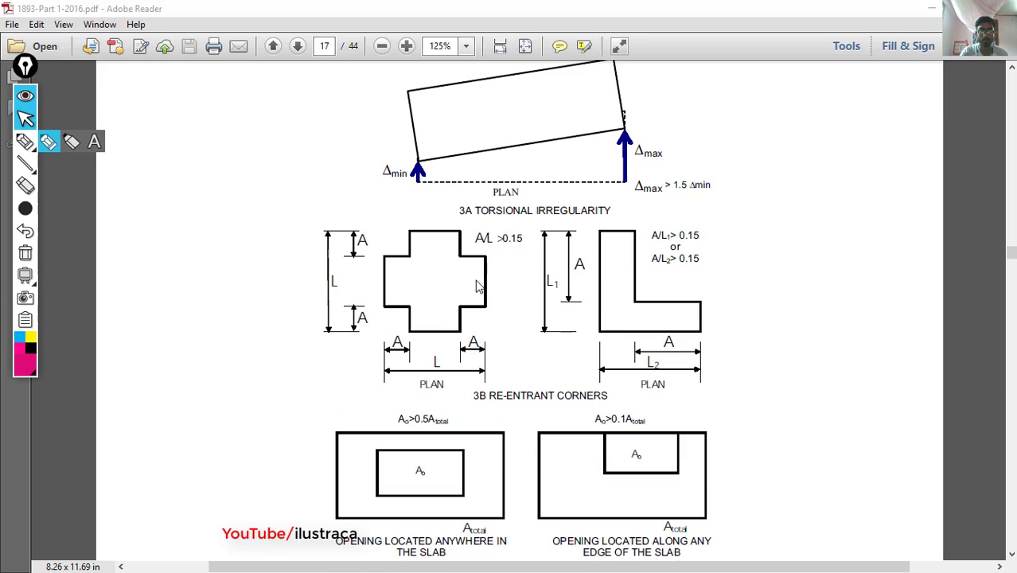
Activate the annotation pen, undo a thick test stroke and set the pen to the smallest stroke size.
{"action": "left_click", "coordinate": [24, 144]}
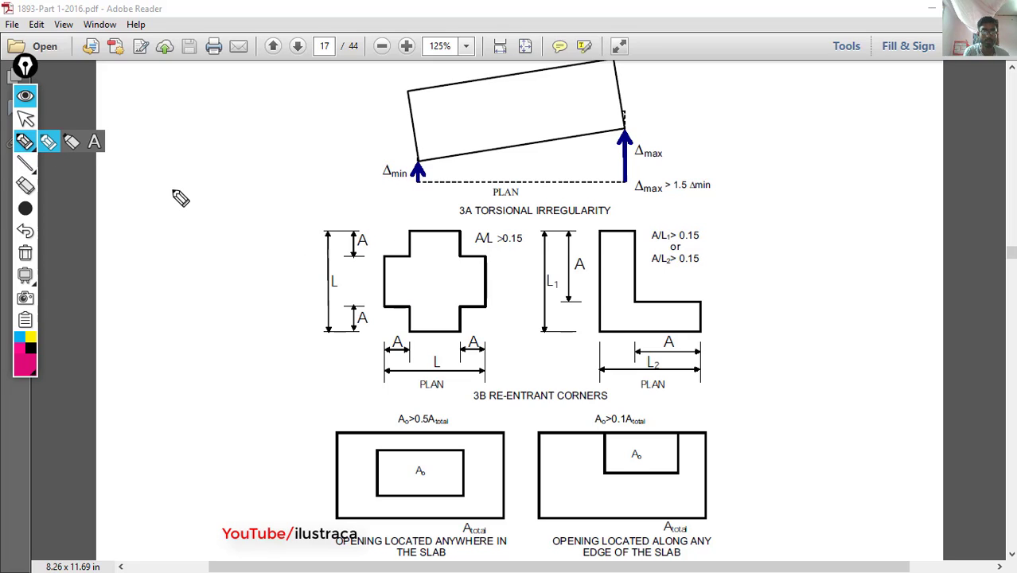
{"action": "mouse_move", "coordinate": [163, 168]}
{"action": "left_mouse_down"}
{"action": "mouse_move", "coordinate": [184, 120]}
{"action": "mouse_move", "coordinate": [220, 105]}
{"action": "left_mouse_up"}
{"action": "mouse_move", "coordinate": [24, 208]}
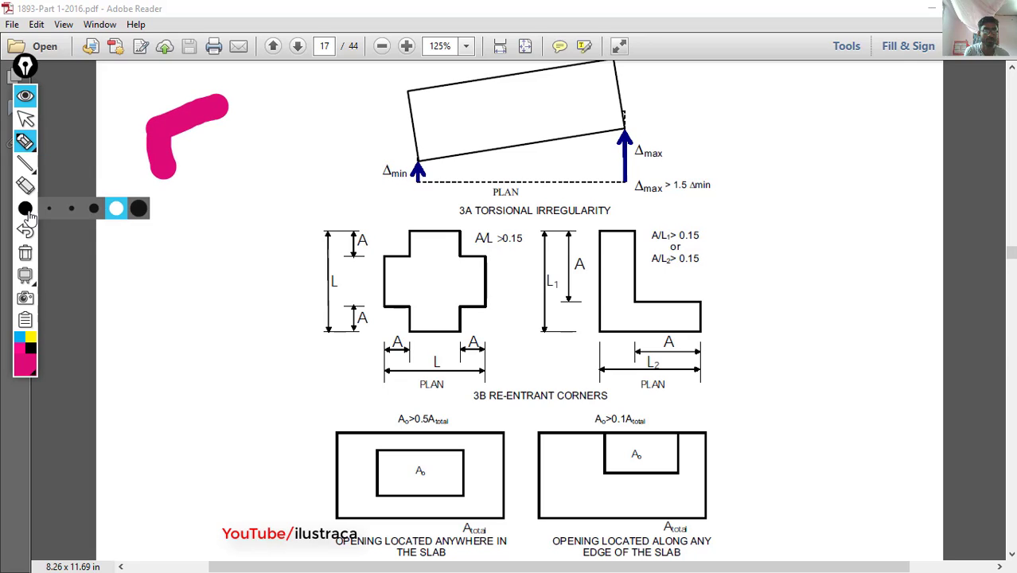
{"action": "left_click", "coordinate": [25, 231]}
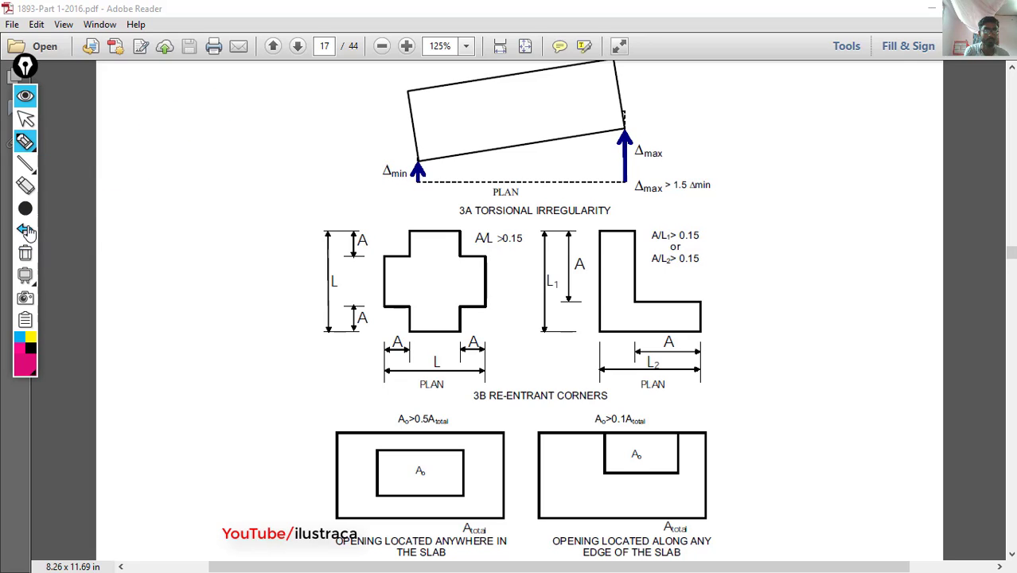
{"action": "left_click", "coordinate": [25, 231]}
{"action": "mouse_move", "coordinate": [25, 209]}
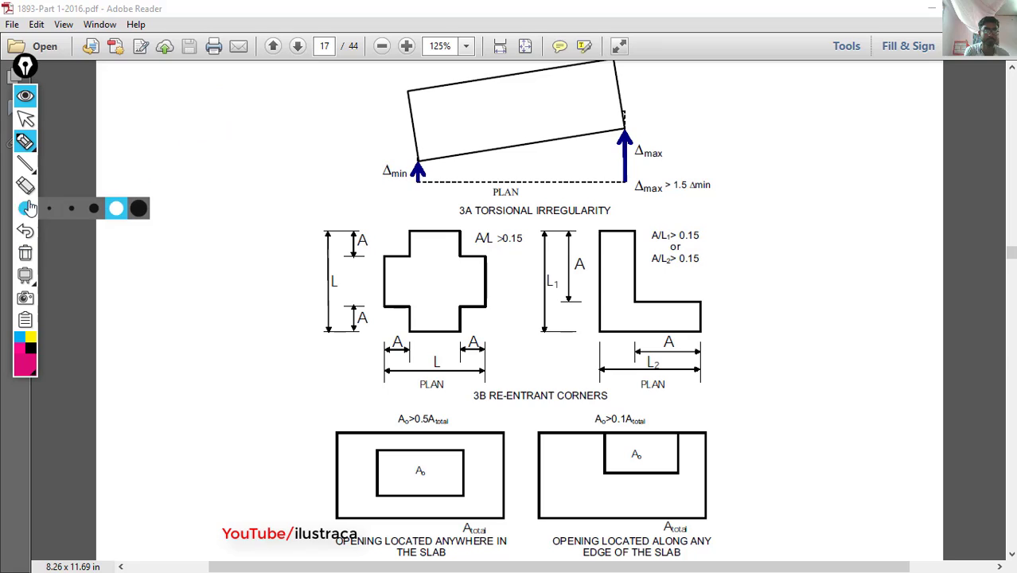
{"action": "left_click", "coordinate": [64, 209]}
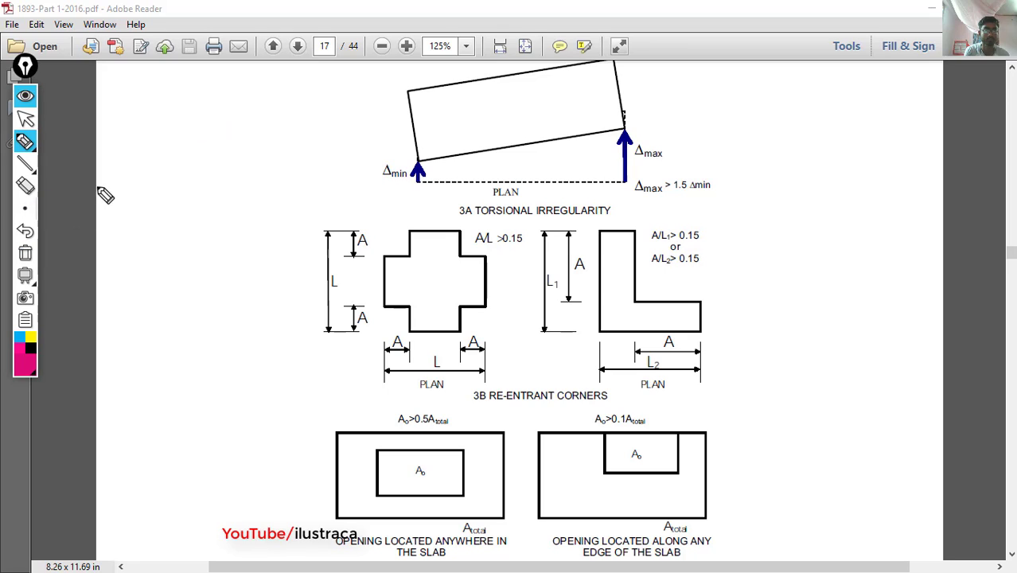
Sketch a tilted cross-shaped plan and a square plan with a cut-out corner beside the figures, and clear all the ink.
{"action": "mouse_move", "coordinate": [192, 164]}
{"action": "left_mouse_down"}
{"action": "mouse_move", "coordinate": [182, 120]}
{"action": "mouse_move", "coordinate": [251, 104]}
{"action": "mouse_move", "coordinate": [264, 139]}
{"action": "left_mouse_up"}
{"action": "mouse_move", "coordinate": [195, 166]}
{"action": "left_mouse_down"}
{"action": "mouse_move", "coordinate": [142, 195]}
{"action": "mouse_move", "coordinate": [160, 241]}
{"action": "mouse_move", "coordinate": [206, 227]}
{"action": "mouse_move", "coordinate": [226, 279]}
{"action": "mouse_move", "coordinate": [294, 248]}
{"action": "mouse_move", "coordinate": [273, 211]}
{"action": "mouse_move", "coordinate": [309, 188]}
{"action": "left_mouse_up"}
{"action": "mouse_move", "coordinate": [262, 137]}
{"action": "left_mouse_down"}
{"action": "mouse_move", "coordinate": [296, 122]}
{"action": "mouse_move", "coordinate": [308, 189]}
{"action": "left_mouse_up"}
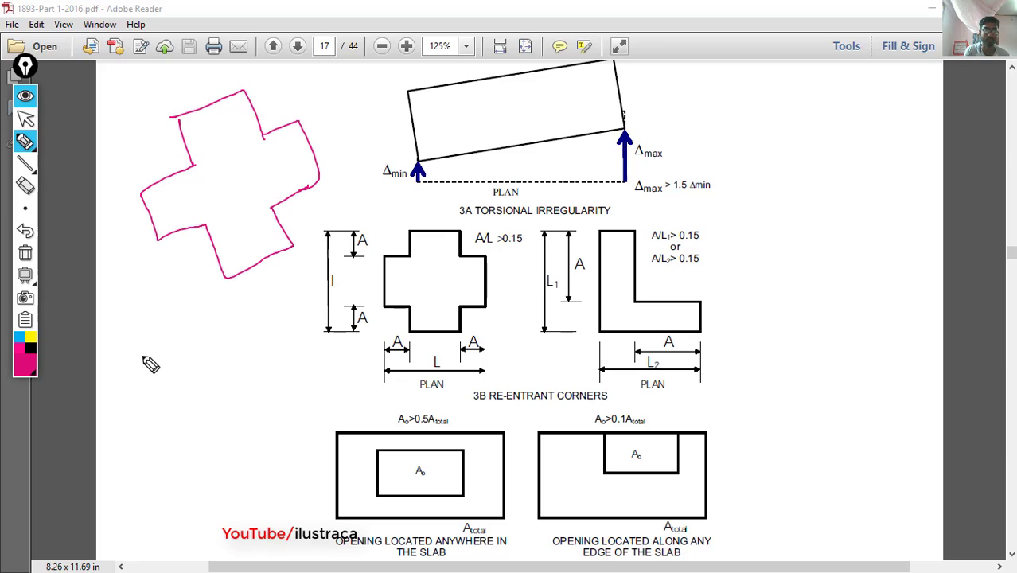
{"action": "mouse_move", "coordinate": [144, 357]}
{"action": "left_mouse_down"}
{"action": "mouse_move", "coordinate": [175, 440]}
{"action": "mouse_move", "coordinate": [144, 354]}
{"action": "mouse_move", "coordinate": [236, 305]}
{"action": "mouse_move", "coordinate": [222, 372]}
{"action": "mouse_move", "coordinate": [270, 360]}
{"action": "mouse_move", "coordinate": [288, 396]}
{"action": "mouse_move", "coordinate": [213, 442]}
{"action": "mouse_move", "coordinate": [174, 443]}
{"action": "left_mouse_up"}
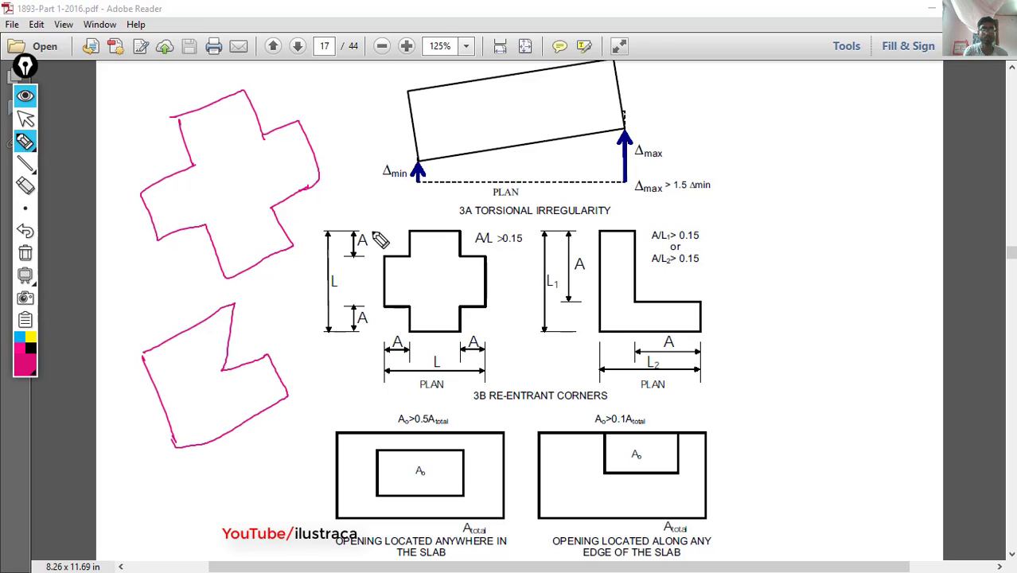
{"action": "mouse_move", "coordinate": [240, 303]}
{"action": "left_mouse_down"}
{"action": "mouse_move", "coordinate": [202, 330]}
{"action": "mouse_move", "coordinate": [249, 360]}
{"action": "mouse_move", "coordinate": [259, 298]}
{"action": "mouse_move", "coordinate": [212, 299]}
{"action": "mouse_move", "coordinate": [241, 307]}
{"action": "mouse_move", "coordinate": [268, 362]}
{"action": "mouse_move", "coordinate": [229, 302]}
{"action": "mouse_move", "coordinate": [205, 357]}
{"action": "mouse_move", "coordinate": [268, 349]}
{"action": "mouse_move", "coordinate": [215, 295]}
{"action": "mouse_move", "coordinate": [231, 350]}
{"action": "left_mouse_up"}
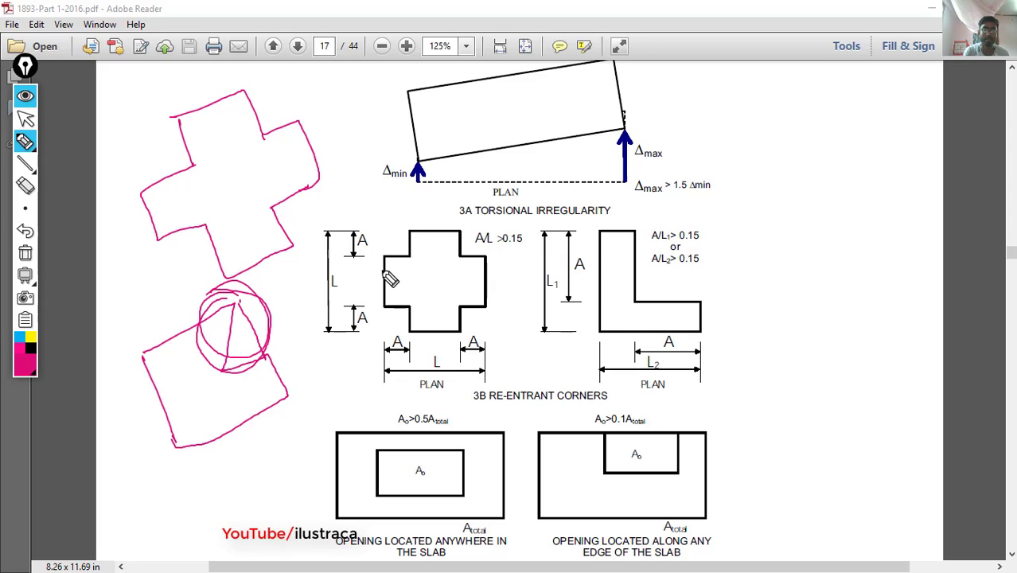
{"action": "left_click", "coordinate": [25, 253]}
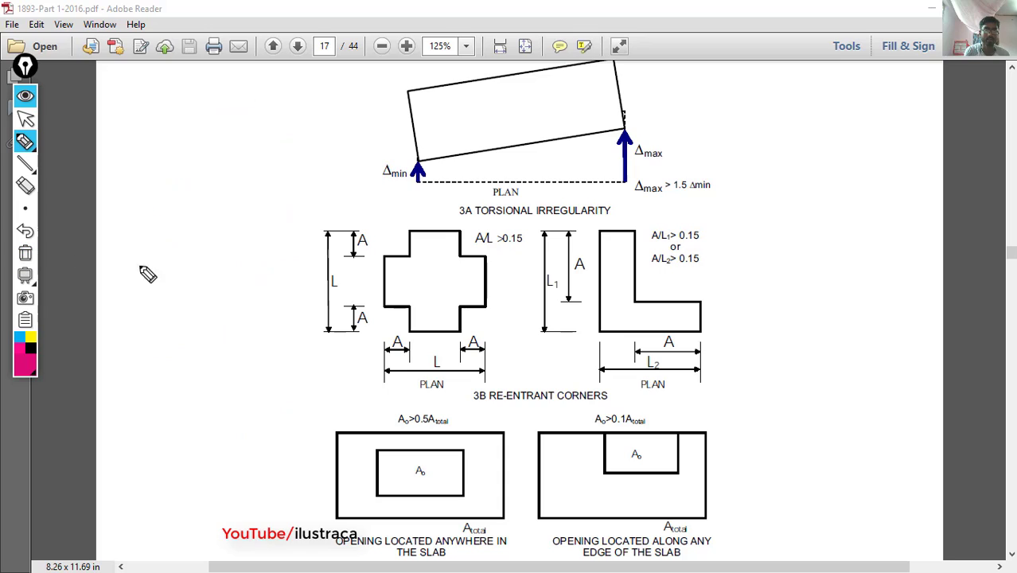
Mark the cross-shaped plan's overall height with a double arrow labelled Y and its overall width with one labelled X.
{"action": "mouse_move", "coordinate": [301, 233]}
{"action": "left_mouse_down"}
{"action": "mouse_move", "coordinate": [296, 339]}
{"action": "mouse_move", "coordinate": [286, 333]}
{"action": "mouse_move", "coordinate": [303, 300]}
{"action": "mouse_move", "coordinate": [307, 241]}
{"action": "left_mouse_up"}
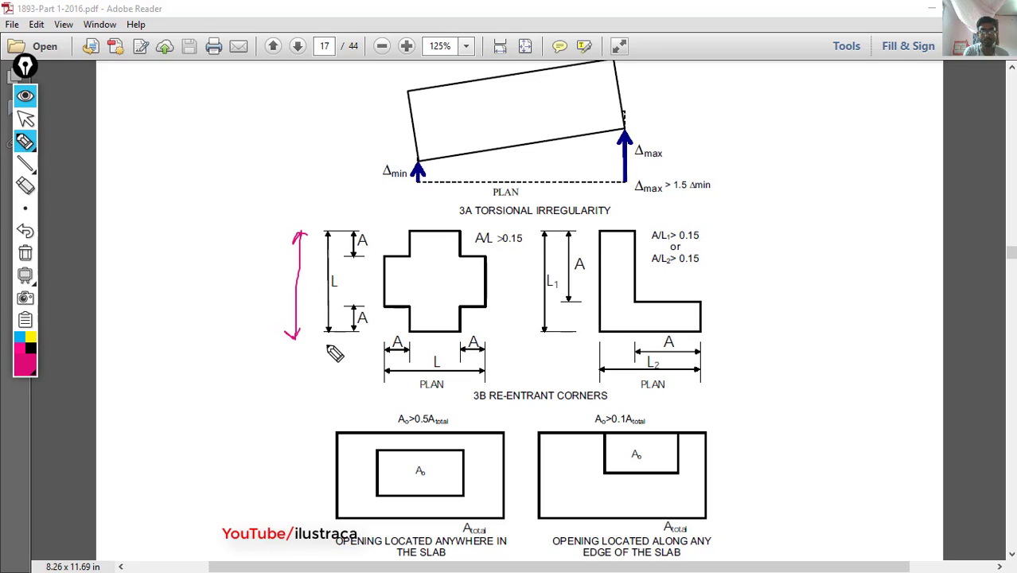
{"action": "left_click_drag", "start_coordinate": [252, 284], "coordinate": [259, 296]}
{"action": "left_click_drag", "start_coordinate": [370, 390], "coordinate": [487, 388]}
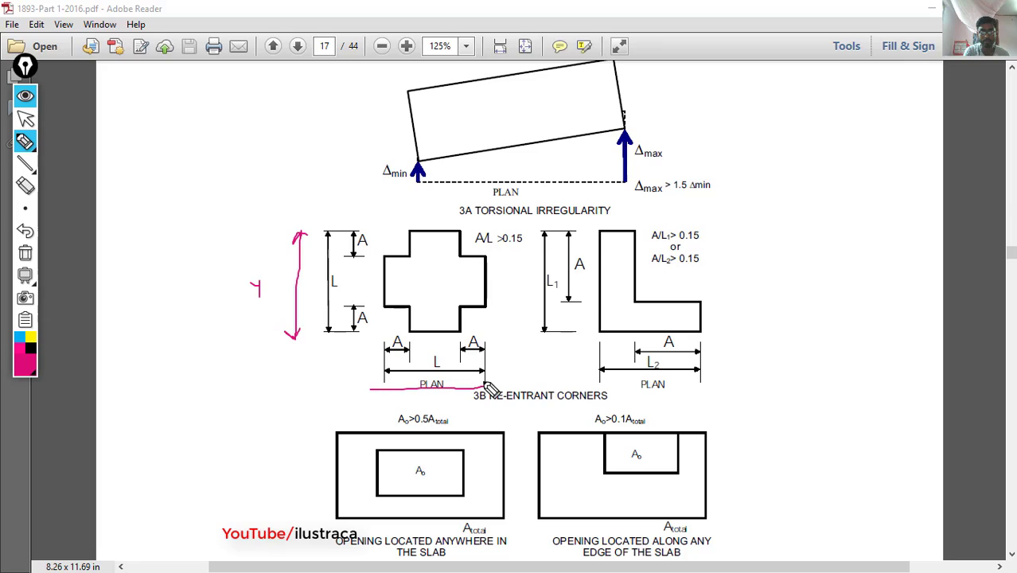
{"action": "left_click_drag", "start_coordinate": [381, 385], "coordinate": [391, 413]}
{"action": "left_click_drag", "start_coordinate": [388, 403], "coordinate": [406, 396]}
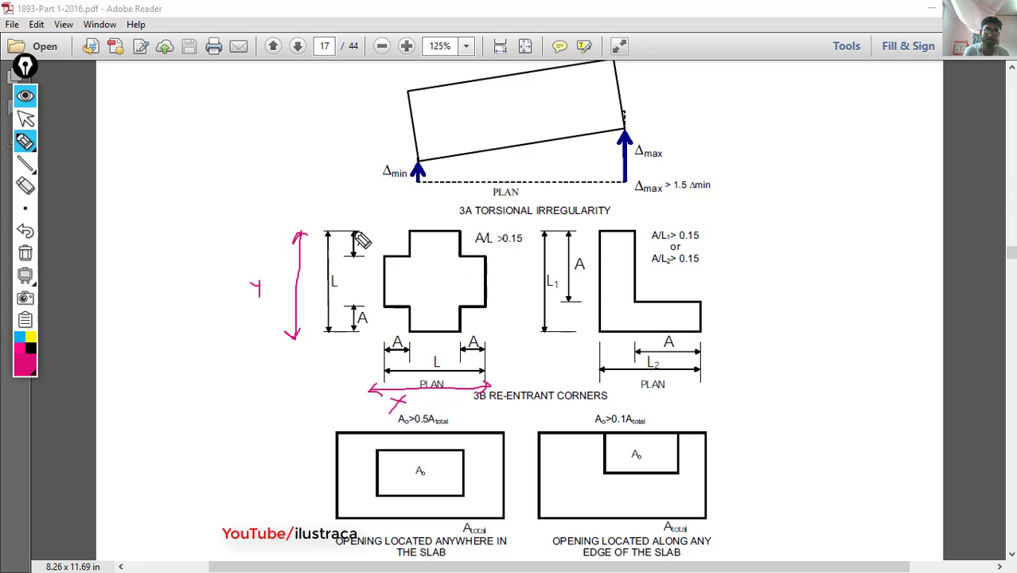
Mark projection A and length L on the cross-shaped plan, write "A/L > 0.15" above it and circle the re-entrant corner.
{"action": "mouse_move", "coordinate": [362, 226]}
{"action": "left_mouse_down"}
{"action": "mouse_move", "coordinate": [336, 268]}
{"action": "mouse_move", "coordinate": [370, 280]}
{"action": "mouse_move", "coordinate": [352, 241]}
{"action": "mouse_move", "coordinate": [370, 270]}
{"action": "mouse_move", "coordinate": [409, 230]}
{"action": "left_mouse_up"}
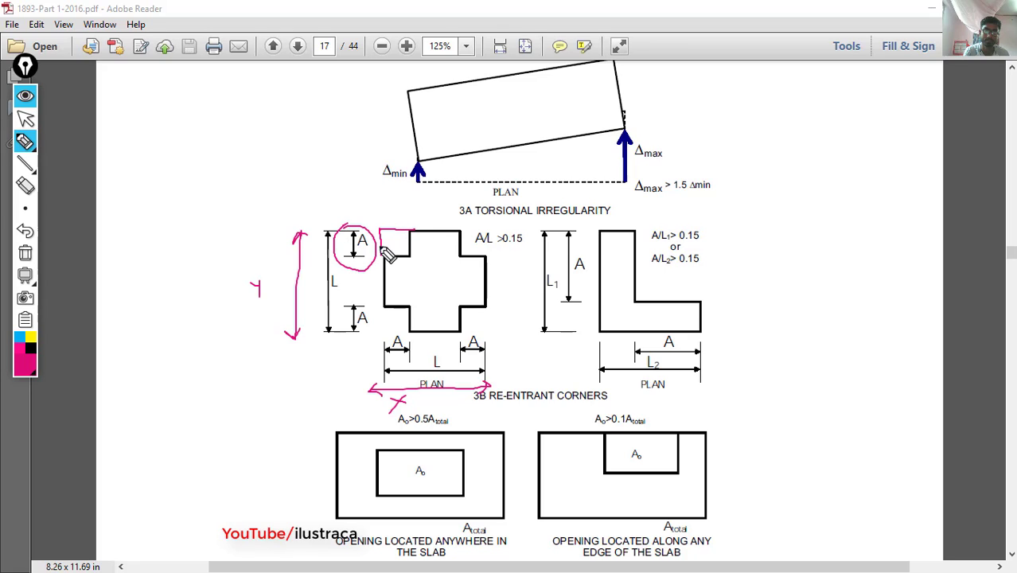
{"action": "mouse_move", "coordinate": [279, 179]}
{"action": "left_mouse_down"}
{"action": "mouse_move", "coordinate": [295, 178]}
{"action": "mouse_move", "coordinate": [297, 167]}
{"action": "mouse_move", "coordinate": [304, 180]}
{"action": "left_mouse_up"}
{"action": "mouse_move", "coordinate": [313, 159]}
{"action": "left_mouse_down"}
{"action": "mouse_move", "coordinate": [315, 178]}
{"action": "mouse_move", "coordinate": [325, 164]}
{"action": "left_mouse_up"}
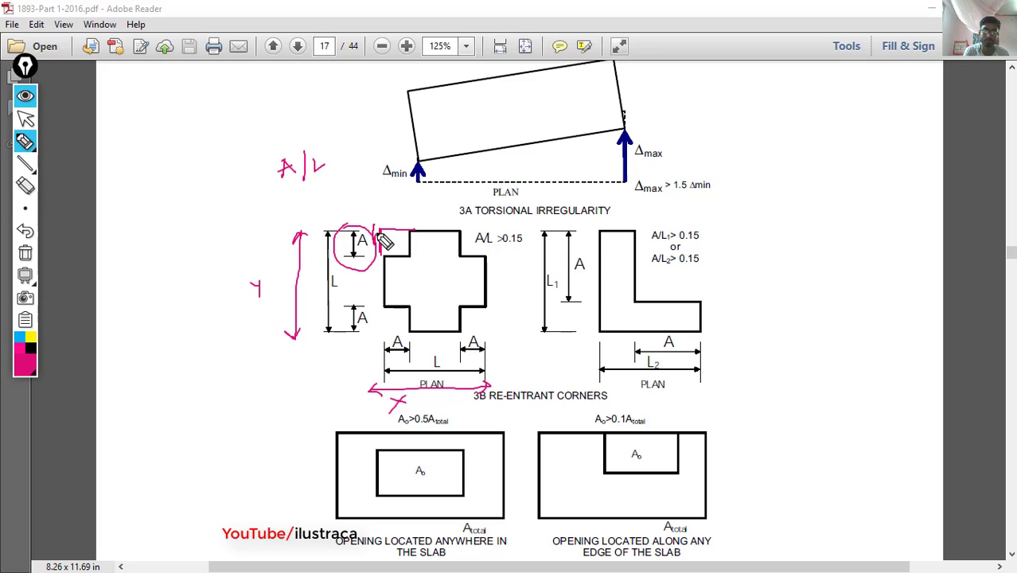
{"action": "left_click_drag", "start_coordinate": [379, 230], "coordinate": [379, 254]}
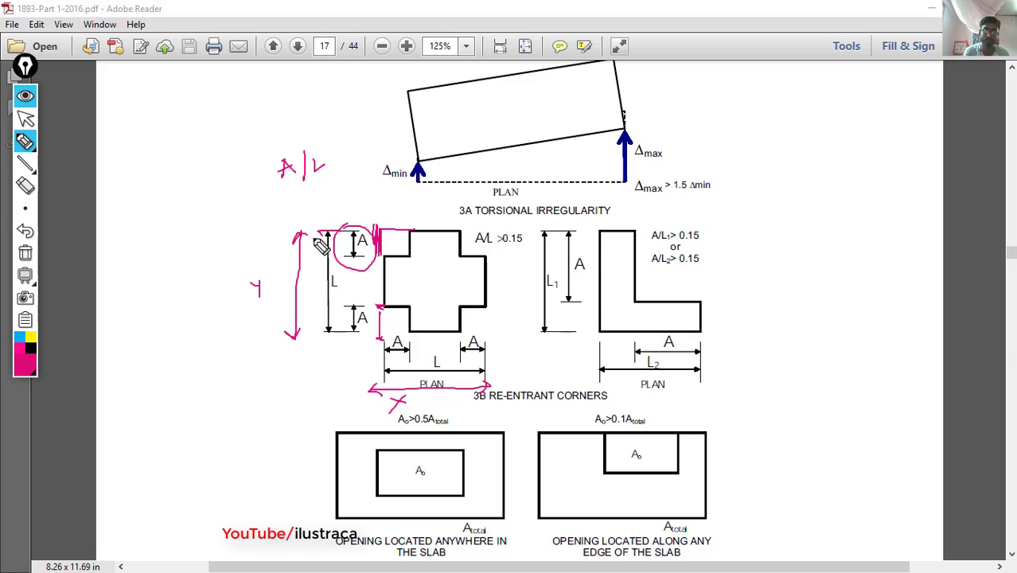
{"action": "left_click_drag", "start_coordinate": [315, 227], "coordinate": [312, 341]}
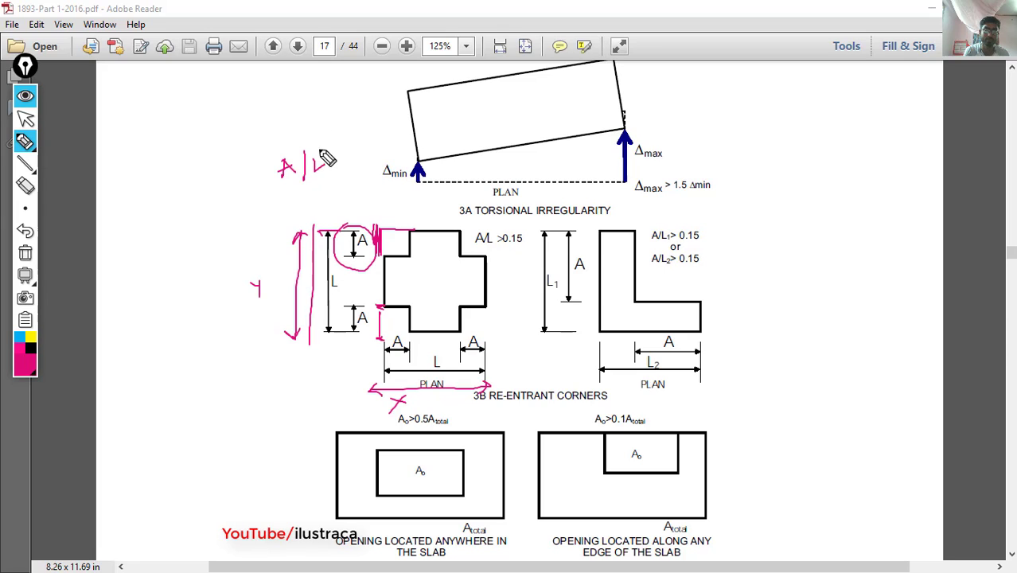
{"action": "mouse_move", "coordinate": [279, 177]}
{"action": "left_mouse_down"}
{"action": "mouse_move", "coordinate": [351, 154]}
{"action": "mouse_move", "coordinate": [345, 170]}
{"action": "mouse_move", "coordinate": [382, 116]}
{"action": "left_mouse_up"}
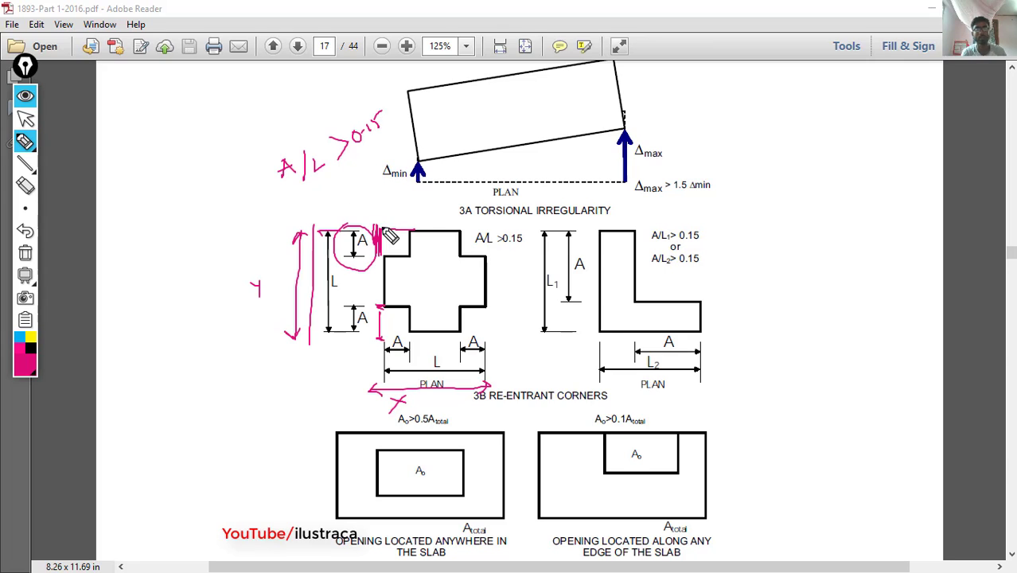
{"action": "left_click_drag", "start_coordinate": [377, 245], "coordinate": [379, 233]}
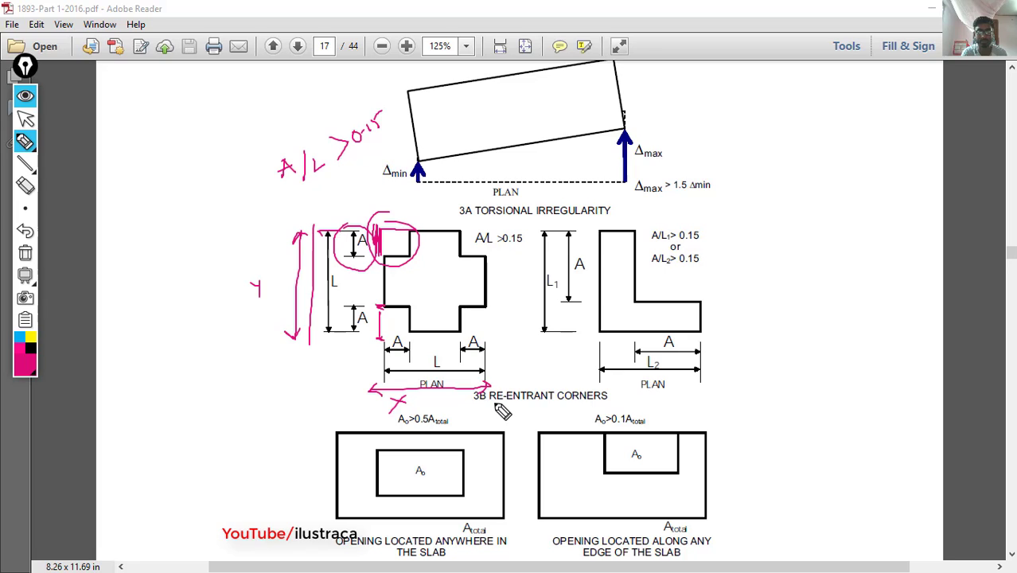
Underline "RE-ENTRANT" in the 3B caption and write "Geometric Irregularity" with a double underline beside the figures.
{"action": "left_click_drag", "start_coordinate": [494, 404], "coordinate": [546, 402]}
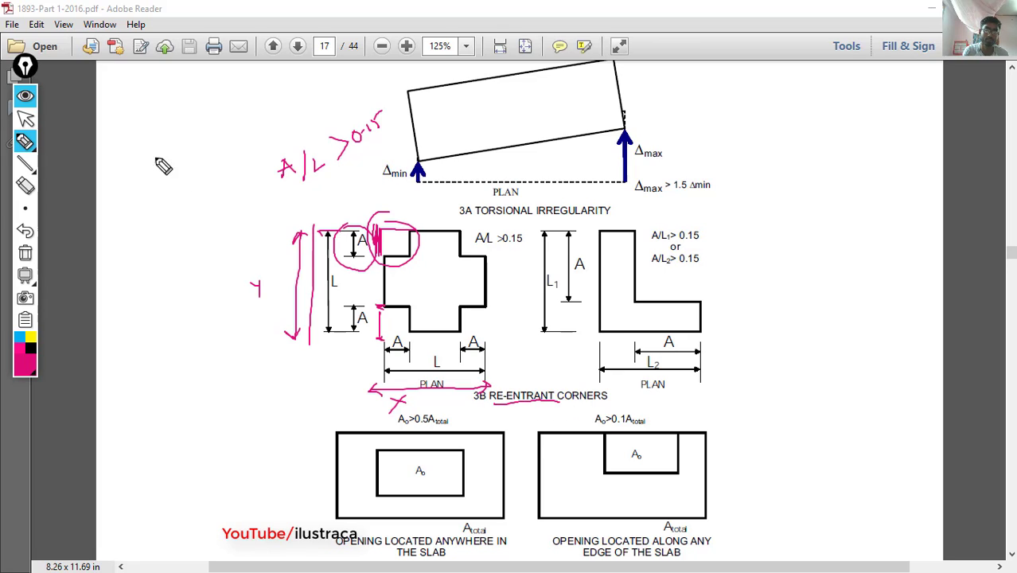
{"action": "mouse_move", "coordinate": [177, 157]}
{"action": "left_mouse_down"}
{"action": "mouse_move", "coordinate": [174, 183]}
{"action": "mouse_move", "coordinate": [220, 154]}
{"action": "mouse_move", "coordinate": [222, 141]}
{"action": "mouse_move", "coordinate": [255, 130]}
{"action": "mouse_move", "coordinate": [249, 141]}
{"action": "left_mouse_up"}
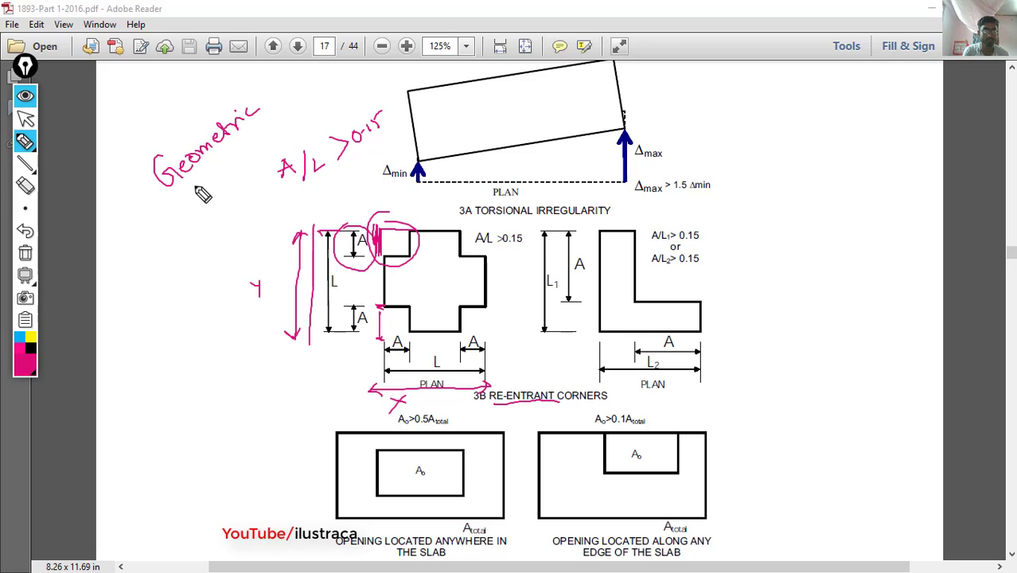
{"action": "mouse_move", "coordinate": [211, 199]}
{"action": "left_mouse_down"}
{"action": "mouse_move", "coordinate": [272, 156]}
{"action": "mouse_move", "coordinate": [282, 125]}
{"action": "mouse_move", "coordinate": [305, 119]}
{"action": "mouse_move", "coordinate": [242, 194]}
{"action": "mouse_move", "coordinate": [339, 132]}
{"action": "left_mouse_up"}
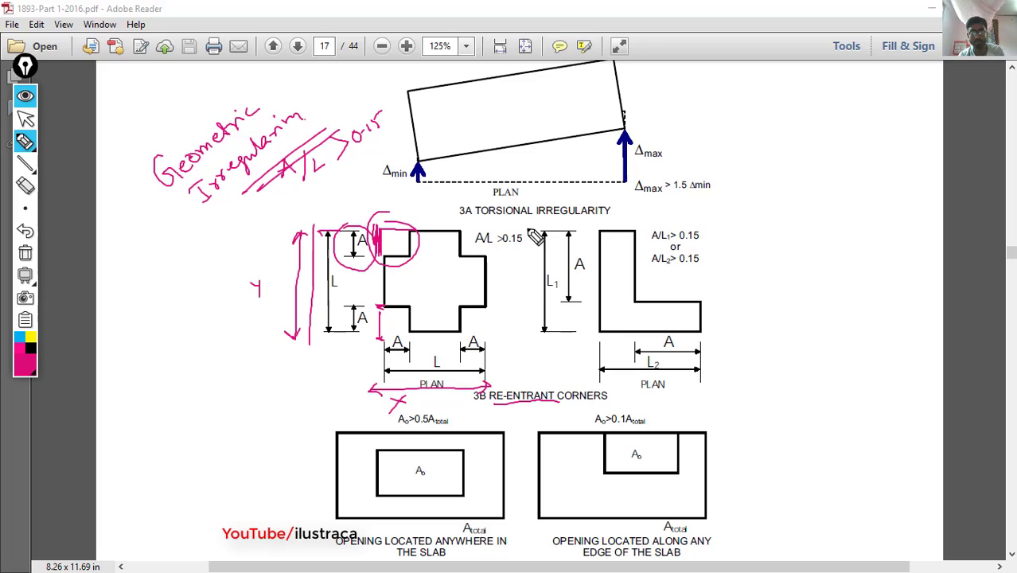
Mark L1, L2 and A on the L-shaped plan, and outline its missing corner with sides labelled X and Y.
{"action": "left_click_drag", "start_coordinate": [526, 232], "coordinate": [532, 353]}
{"action": "left_click_drag", "start_coordinate": [600, 382], "coordinate": [692, 384]}
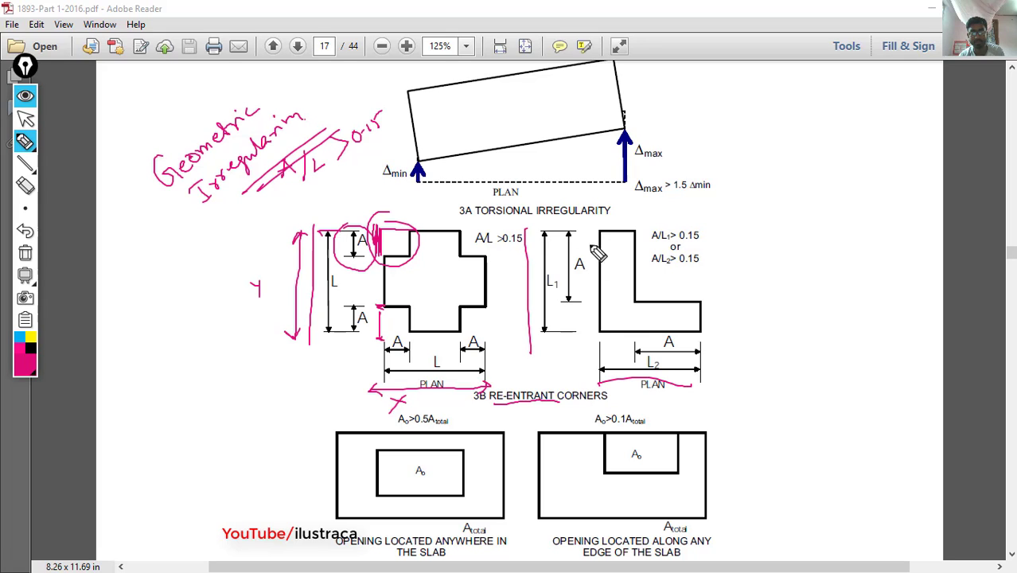
{"action": "left_click_drag", "start_coordinate": [593, 244], "coordinate": [588, 309]}
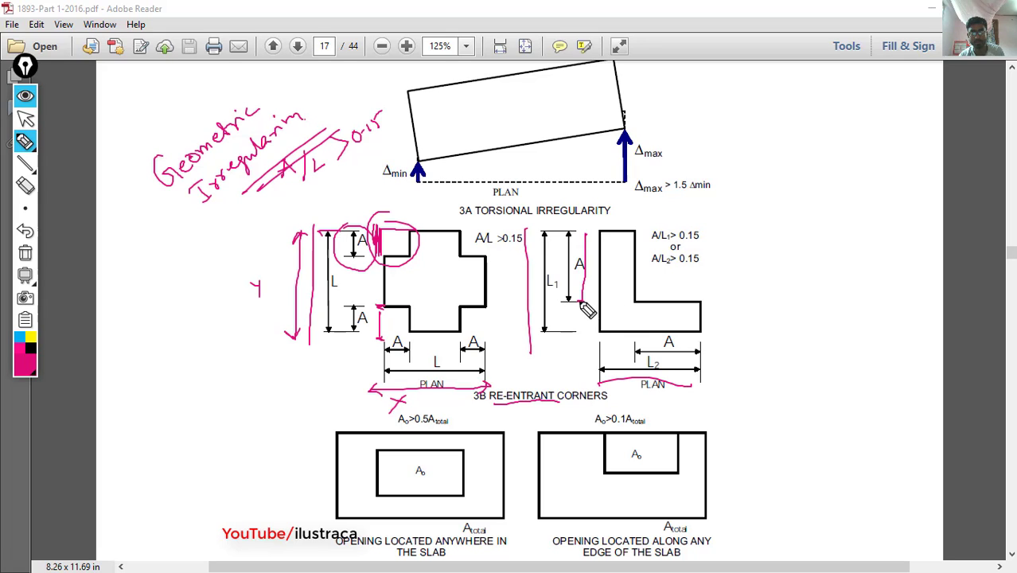
{"action": "mouse_move", "coordinate": [652, 231]}
{"action": "left_mouse_down"}
{"action": "mouse_move", "coordinate": [716, 226]}
{"action": "mouse_move", "coordinate": [714, 272]}
{"action": "left_mouse_up"}
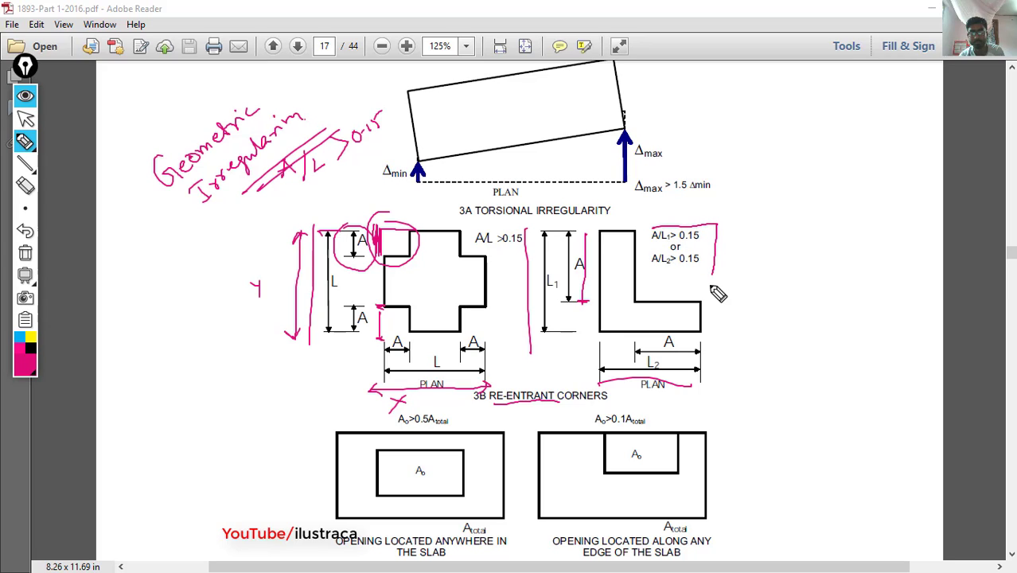
{"action": "mouse_move", "coordinate": [662, 211]}
{"action": "left_mouse_down"}
{"action": "mouse_move", "coordinate": [712, 209]}
{"action": "mouse_move", "coordinate": [674, 198]}
{"action": "mouse_move", "coordinate": [753, 272]}
{"action": "left_mouse_up"}
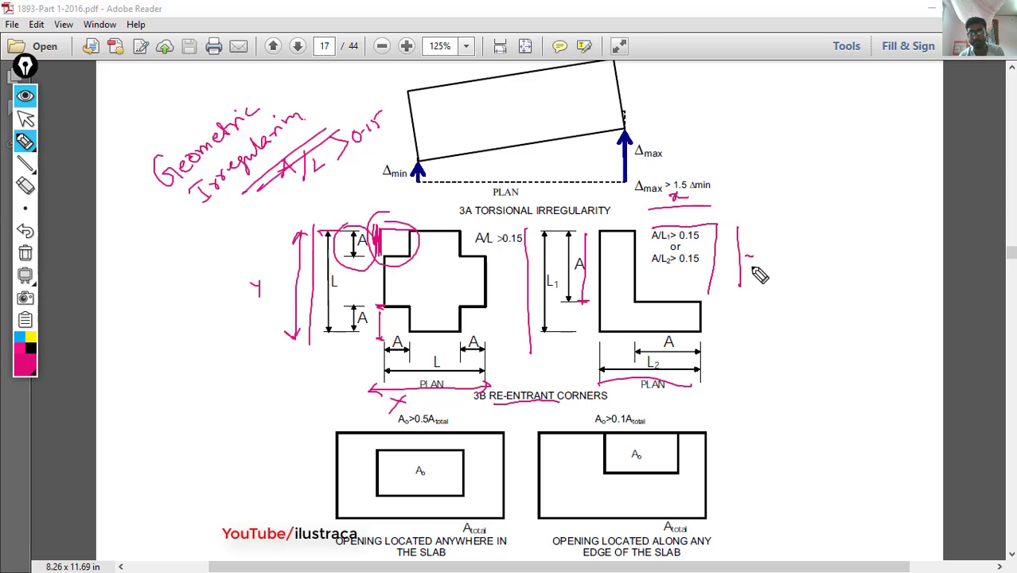
{"action": "left_click_drag", "start_coordinate": [713, 213], "coordinate": [713, 224]}
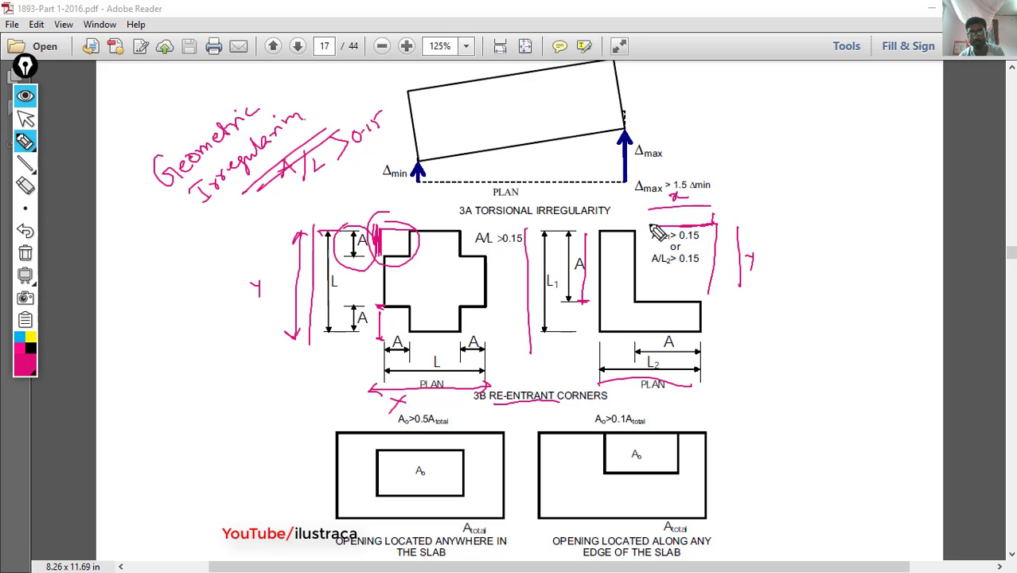
{"action": "left_click_drag", "start_coordinate": [714, 290], "coordinate": [706, 293]}
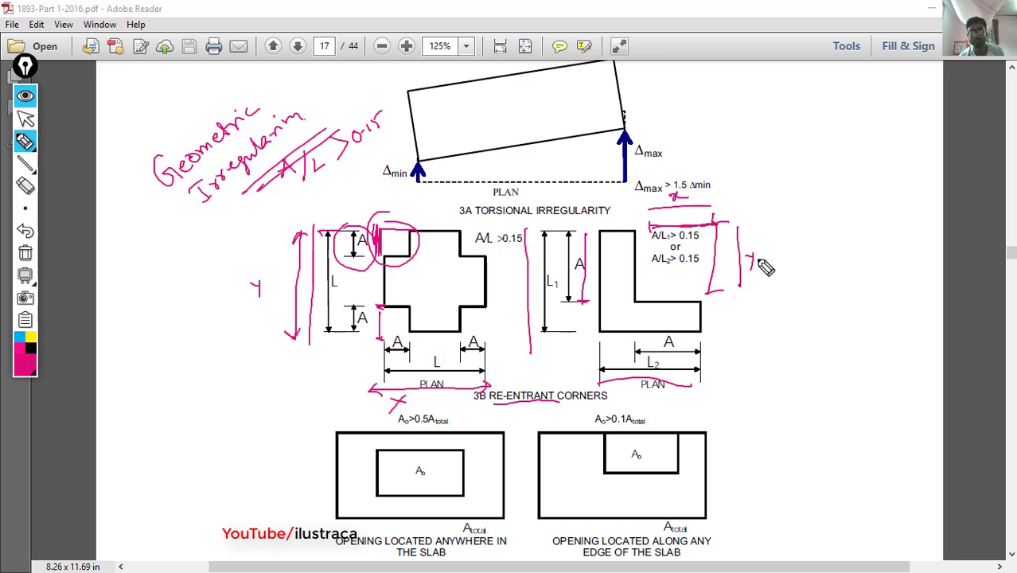
Write "A/L > 0.15" beside the L-shaped plan, underline and circle it, and circle the missing corner's Y side.
{"action": "mouse_move", "coordinate": [736, 227]}
{"action": "left_mouse_down"}
{"action": "mouse_move", "coordinate": [739, 251]}
{"action": "mouse_move", "coordinate": [793, 255]}
{"action": "left_mouse_up"}
{"action": "mouse_move", "coordinate": [778, 249]}
{"action": "left_mouse_down"}
{"action": "mouse_move", "coordinate": [808, 257]}
{"action": "mouse_move", "coordinate": [822, 234]}
{"action": "mouse_move", "coordinate": [849, 235]}
{"action": "mouse_move", "coordinate": [874, 204]}
{"action": "left_mouse_up"}
{"action": "left_click", "coordinate": [853, 224]}
{"action": "left_click_drag", "start_coordinate": [867, 208], "coordinate": [864, 226]}
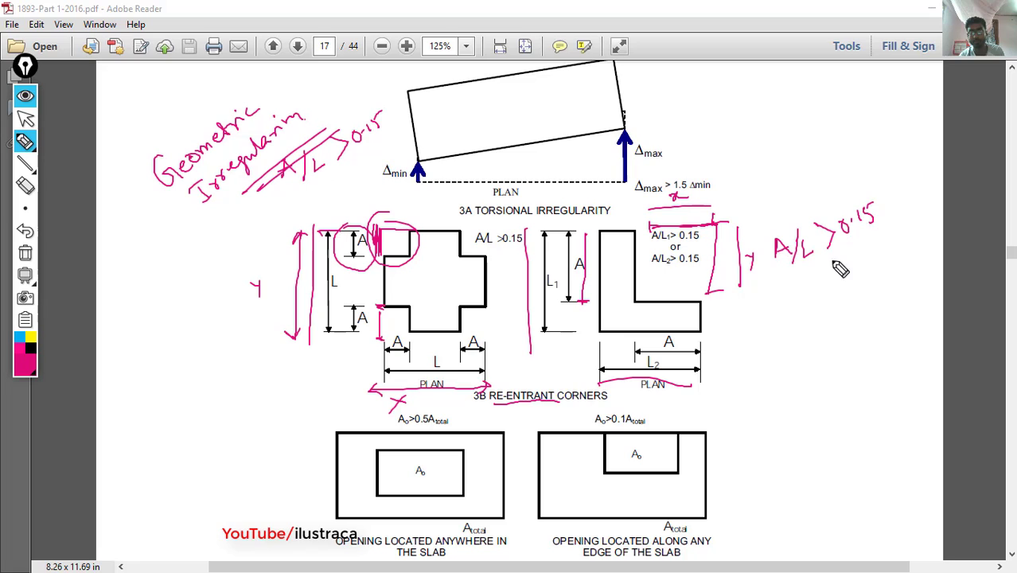
{"action": "mouse_move", "coordinate": [797, 273]}
{"action": "left_mouse_down"}
{"action": "mouse_move", "coordinate": [869, 243]}
{"action": "mouse_move", "coordinate": [874, 253]}
{"action": "left_mouse_up"}
{"action": "mouse_move", "coordinate": [844, 202]}
{"action": "left_mouse_down"}
{"action": "mouse_move", "coordinate": [899, 225]}
{"action": "mouse_move", "coordinate": [851, 188]}
{"action": "left_mouse_up"}
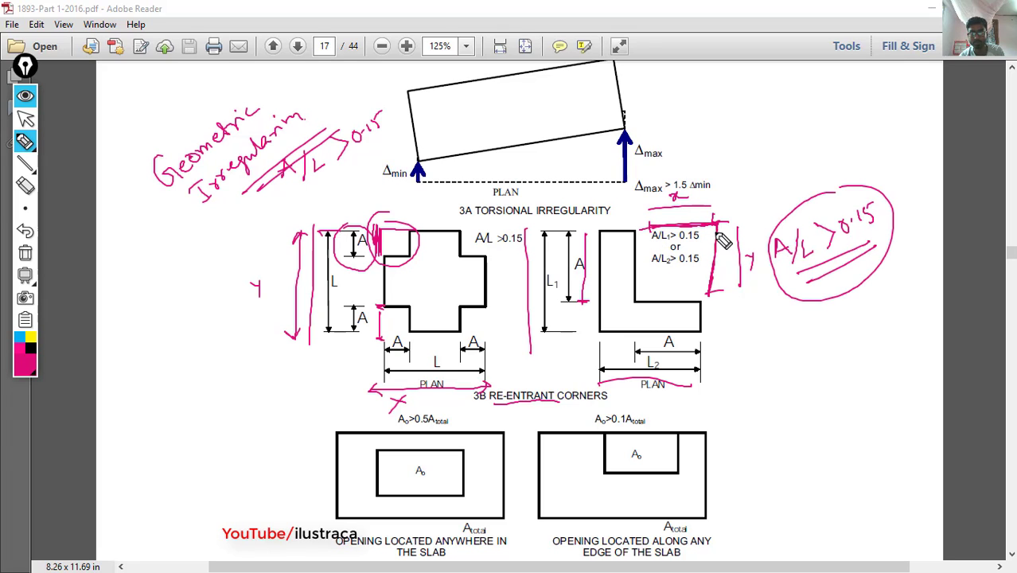
{"action": "left_click_drag", "start_coordinate": [698, 222], "coordinate": [711, 292]}
{"action": "left_click_drag", "start_coordinate": [740, 213], "coordinate": [716, 291]}
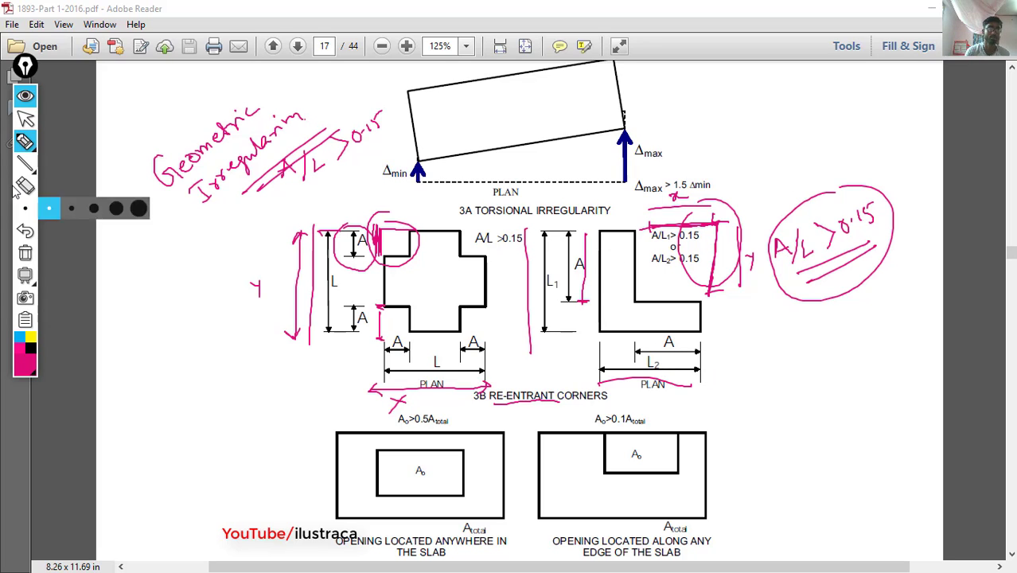
Clear all annotations from the code page and switch to the STAAD.Pro model.
{"action": "left_click", "coordinate": [25, 252]}
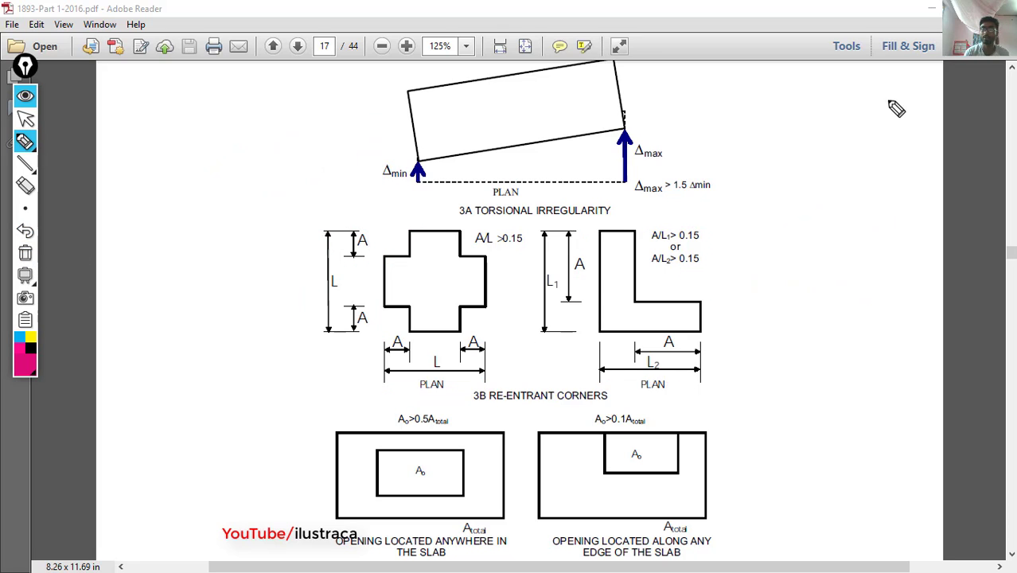
{"action": "left_click", "coordinate": [26, 117]}
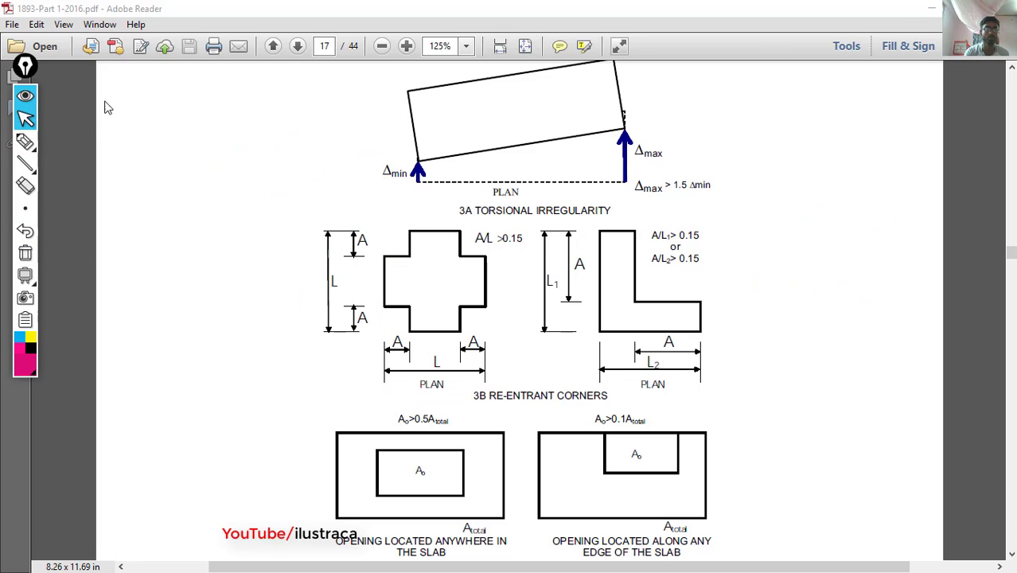
{"action": "key", "text": "alt+Tab"}
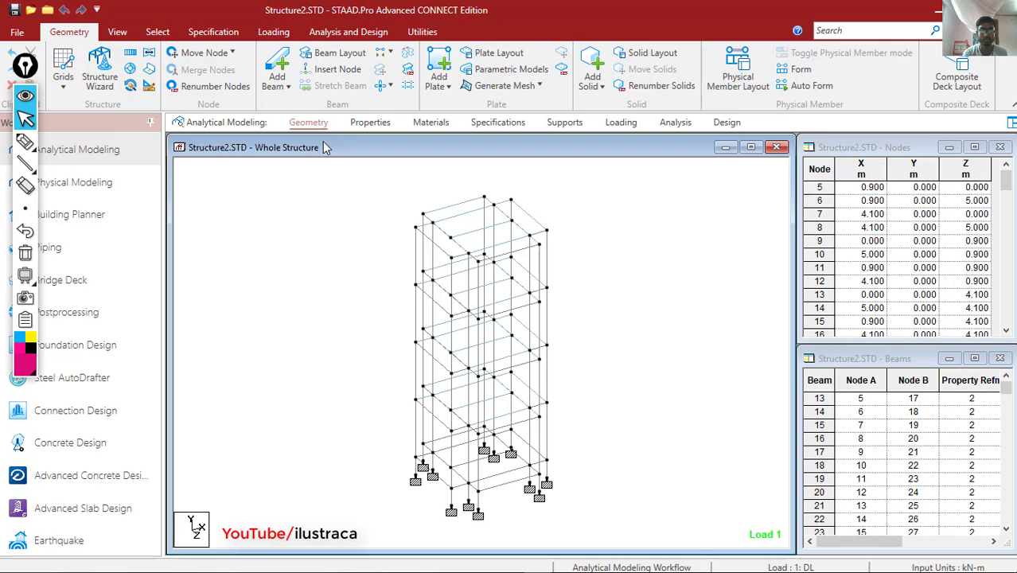
Show the whole structure in plan view, looking down on the X-Z plane.
{"action": "left_click", "coordinate": [158, 32]}
{"action": "left_click", "coordinate": [119, 32]}
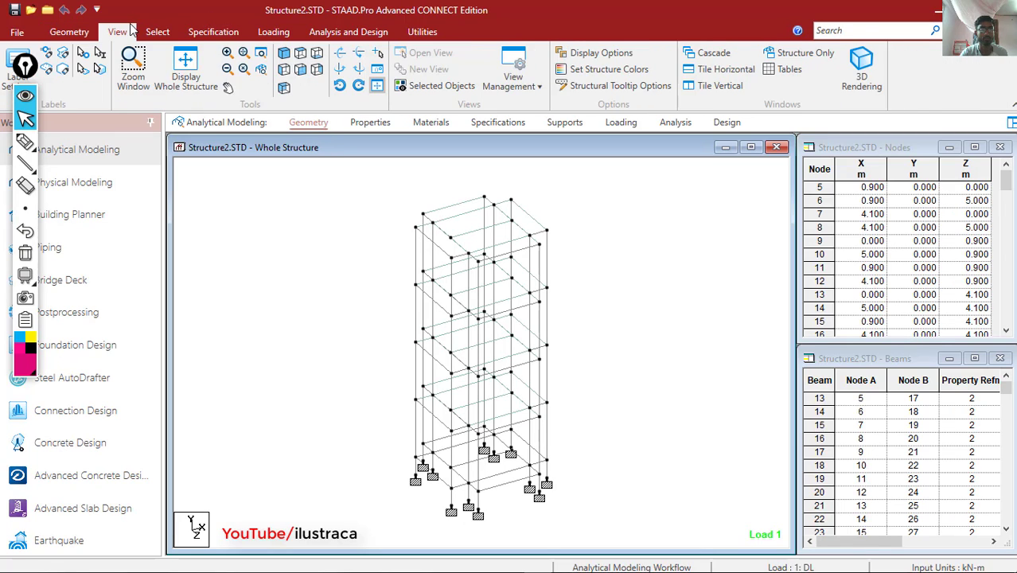
{"action": "left_click", "coordinate": [302, 53]}
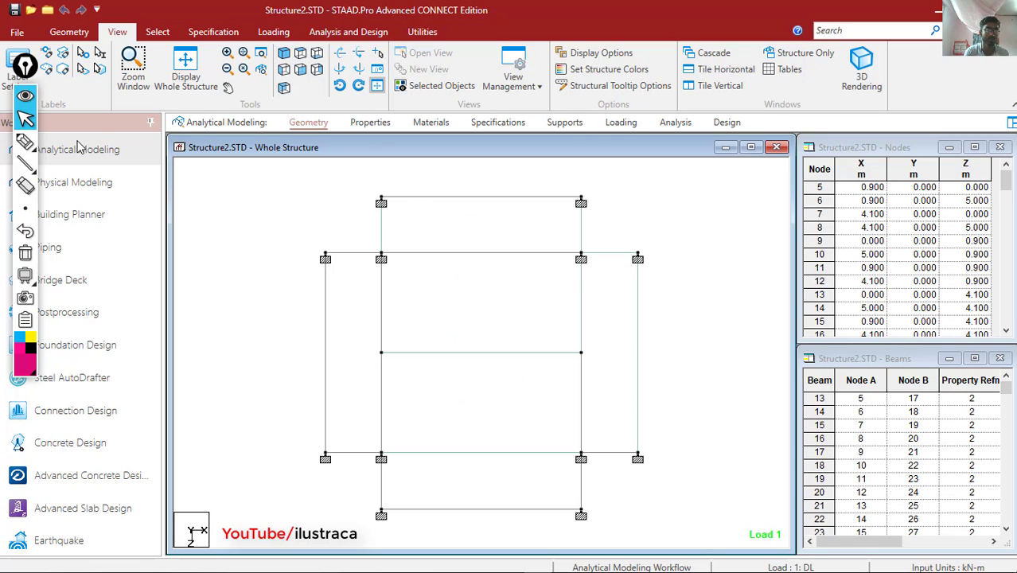
Mark the overall depth and width of the cross-shaped plan with dimension lines, each labelled "5m".
{"action": "left_click", "coordinate": [26, 143]}
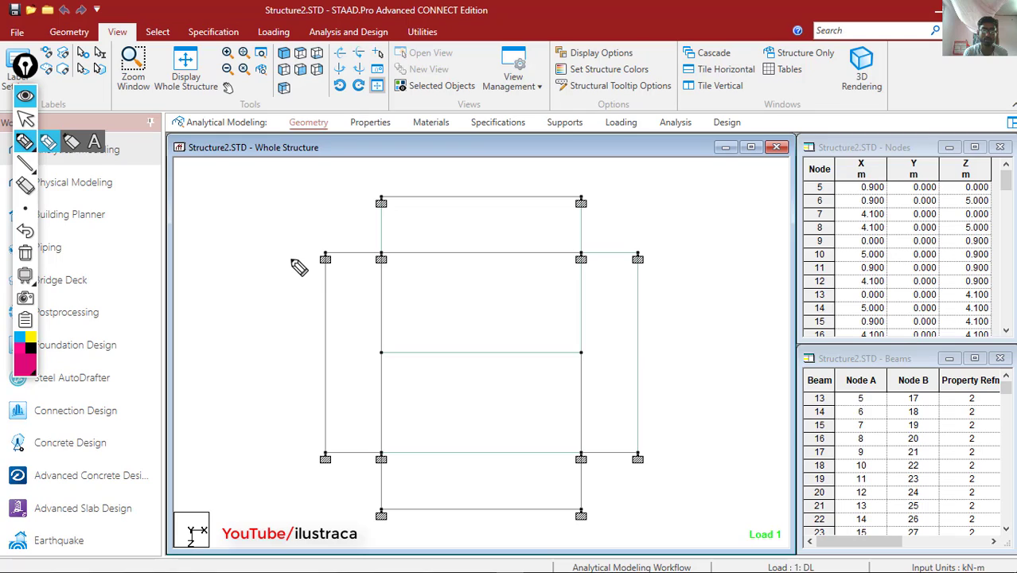
{"action": "mouse_move", "coordinate": [261, 205]}
{"action": "left_mouse_down"}
{"action": "mouse_move", "coordinate": [285, 204]}
{"action": "mouse_move", "coordinate": [273, 285]}
{"action": "mouse_move", "coordinate": [280, 513]}
{"action": "mouse_move", "coordinate": [291, 513]}
{"action": "left_mouse_up"}
{"action": "left_click", "coordinate": [204, 362]}
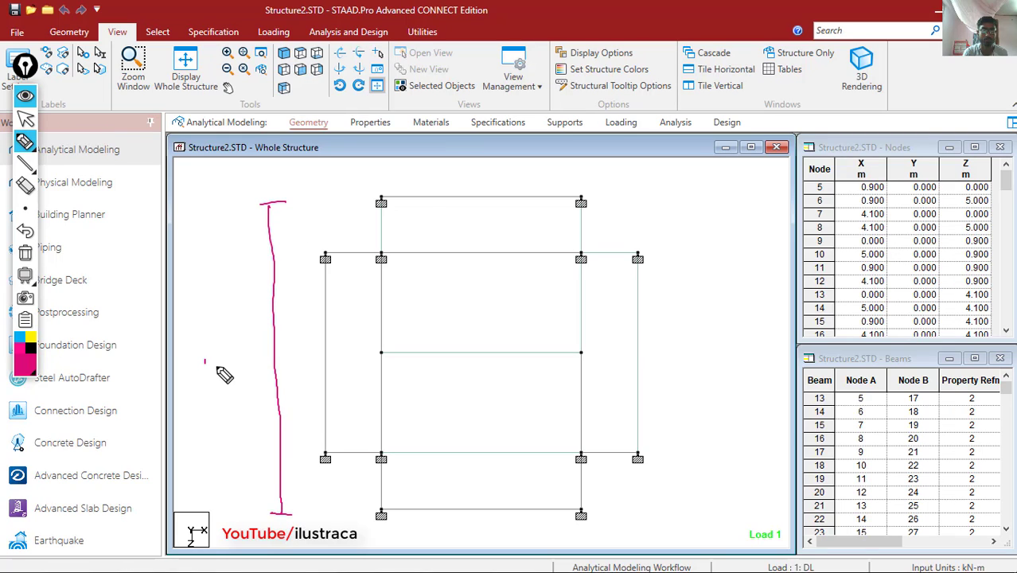
{"action": "left_click_drag", "start_coordinate": [205, 358], "coordinate": [237, 362]}
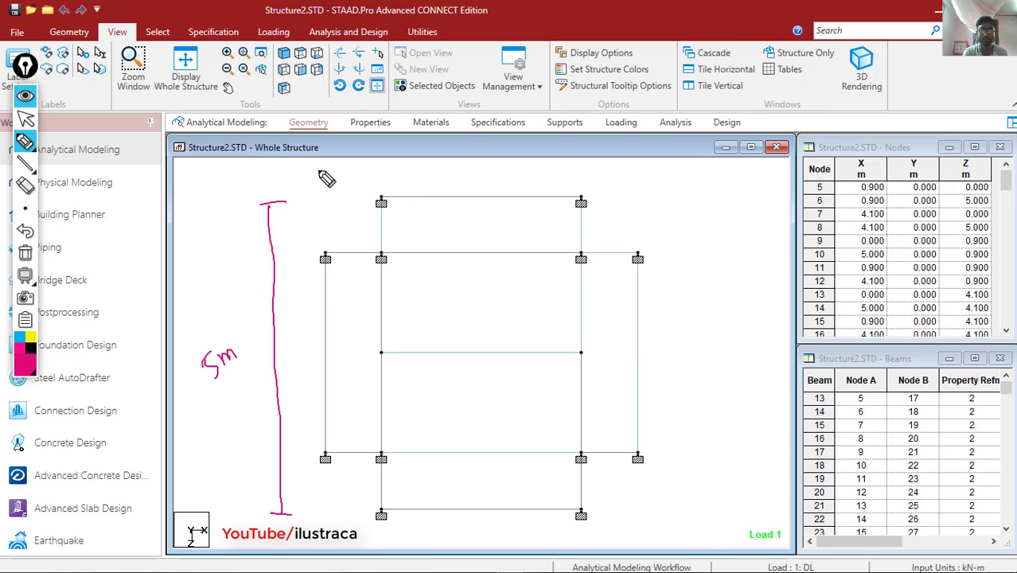
{"action": "mouse_move", "coordinate": [314, 160]}
{"action": "left_mouse_down"}
{"action": "mouse_move", "coordinate": [315, 186]}
{"action": "mouse_move", "coordinate": [316, 175]}
{"action": "mouse_move", "coordinate": [468, 162]}
{"action": "mouse_move", "coordinate": [635, 171]}
{"action": "left_mouse_up"}
{"action": "mouse_move", "coordinate": [472, 139]}
{"action": "left_mouse_down"}
{"action": "mouse_move", "coordinate": [461, 151]}
{"action": "mouse_move", "coordinate": [496, 150]}
{"action": "left_mouse_up"}
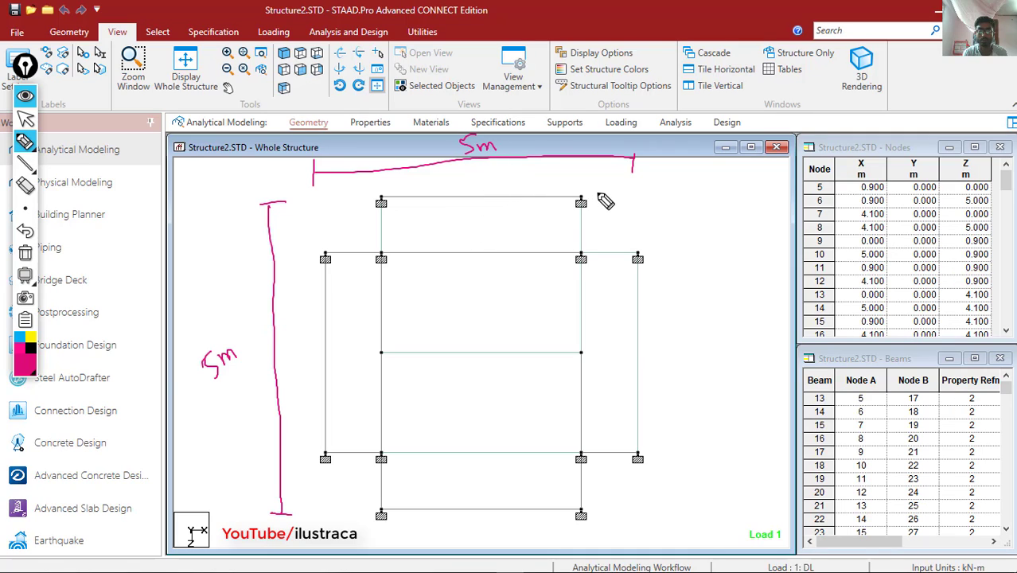
Outline the missing upper-right corner of the plan, label both sides "0.9m", and tick the other three corners.
{"action": "mouse_move", "coordinate": [593, 192]}
{"action": "left_mouse_down"}
{"action": "mouse_move", "coordinate": [642, 193]}
{"action": "mouse_move", "coordinate": [641, 234]}
{"action": "left_mouse_up"}
{"action": "left_click_drag", "start_coordinate": [606, 175], "coordinate": [652, 177]}
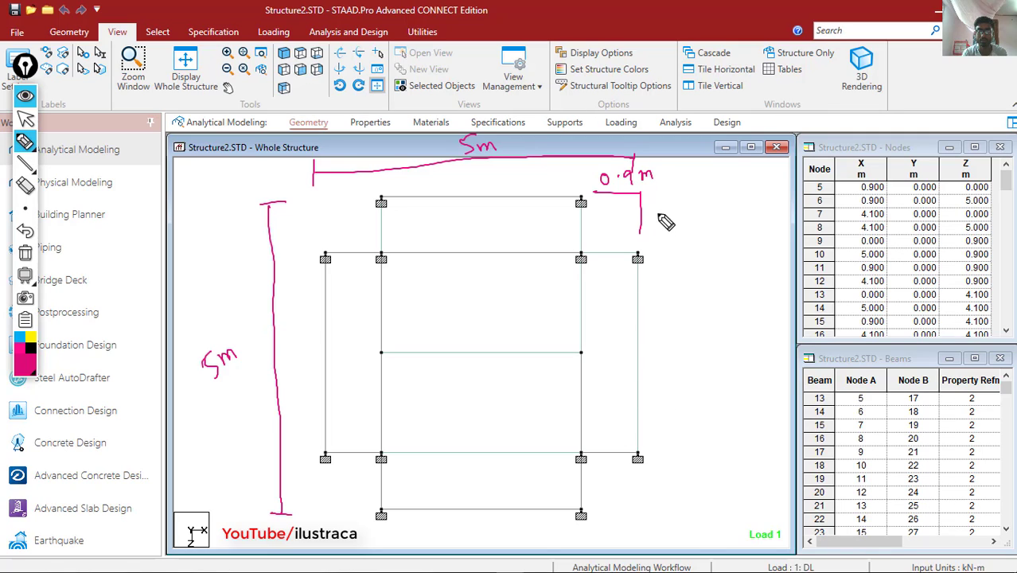
{"action": "left_click_drag", "start_coordinate": [657, 213], "coordinate": [656, 214]}
{"action": "left_click_drag", "start_coordinate": [666, 224], "coordinate": [699, 226]}
{"action": "left_click_drag", "start_coordinate": [318, 216], "coordinate": [339, 205]}
{"action": "left_click_drag", "start_coordinate": [333, 482], "coordinate": [339, 471]}
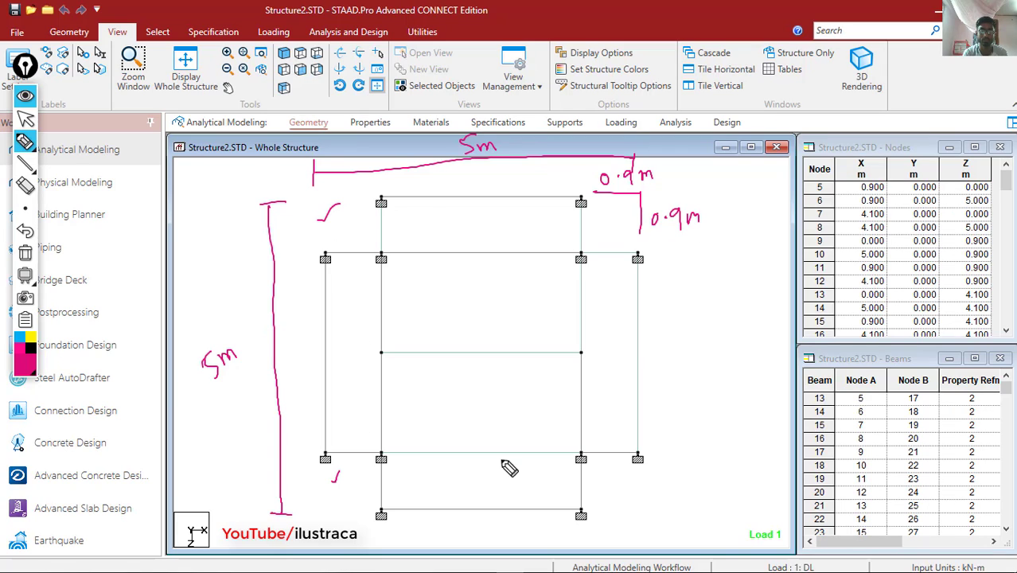
{"action": "left_click_drag", "start_coordinate": [613, 493], "coordinate": [622, 482]}
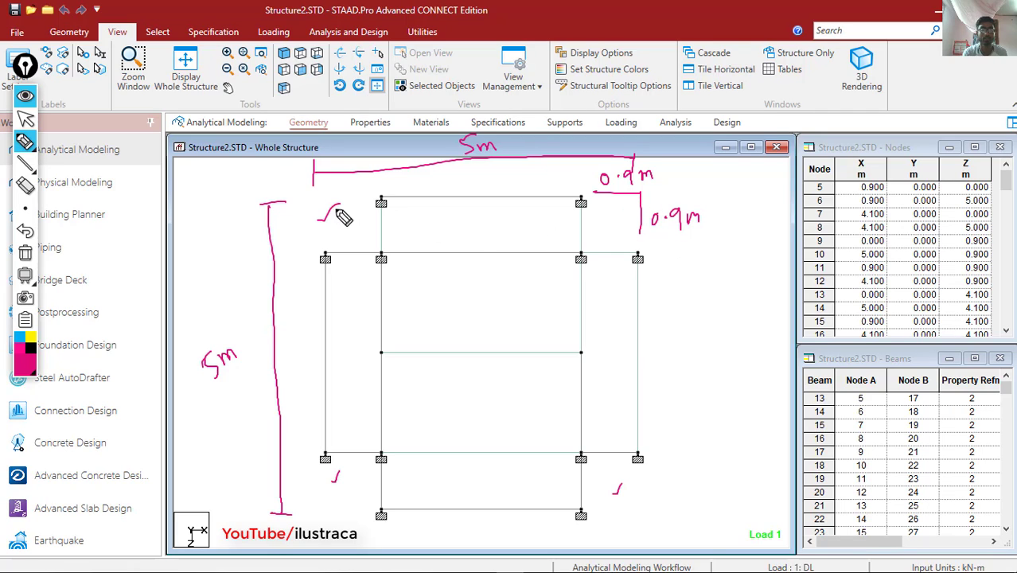
Clear the annotations over the plan and return the structure to the isometric view.
{"action": "left_click", "coordinate": [28, 252]}
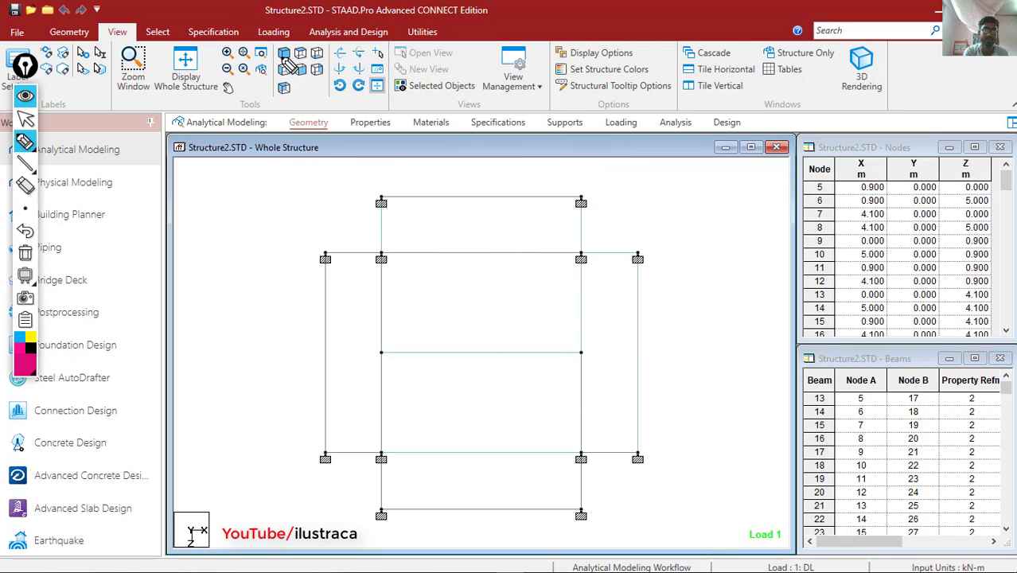
{"action": "left_click", "coordinate": [27, 119]}
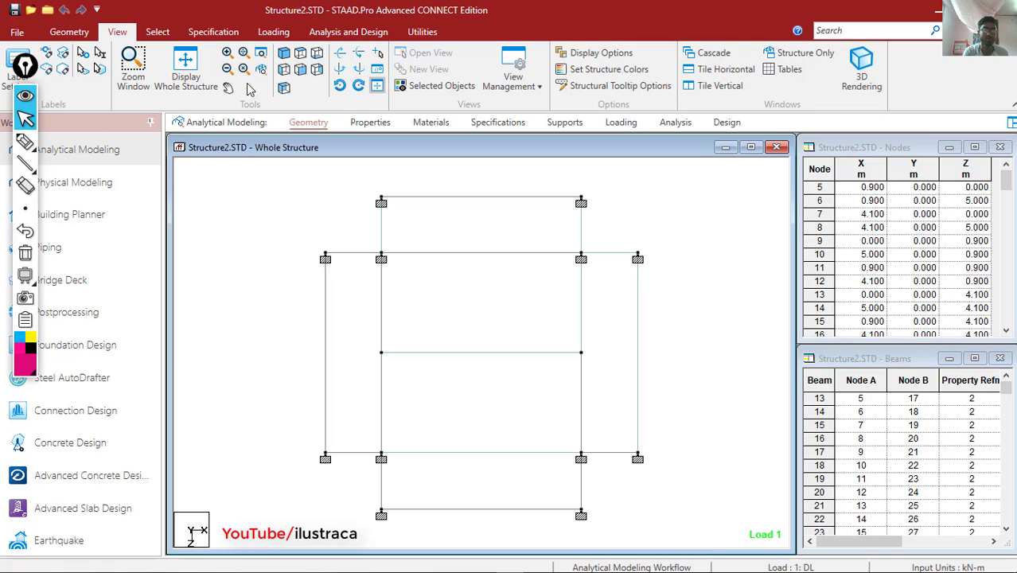
{"action": "left_click", "coordinate": [288, 71]}
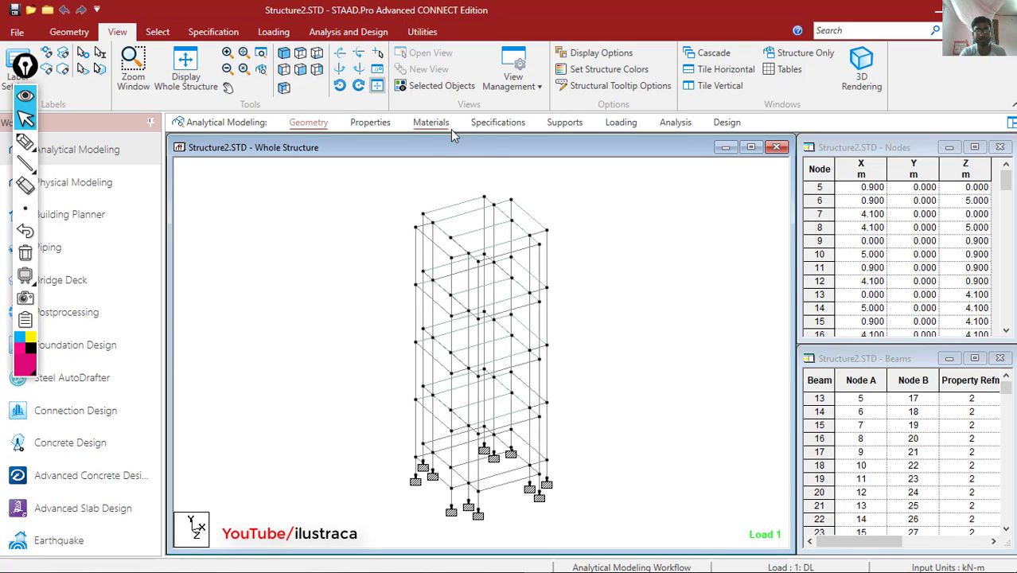
Review the assigned plate and rectangular concrete sections, and highlight the base nodes assigned Support 2.
{"action": "left_click", "coordinate": [384, 120]}
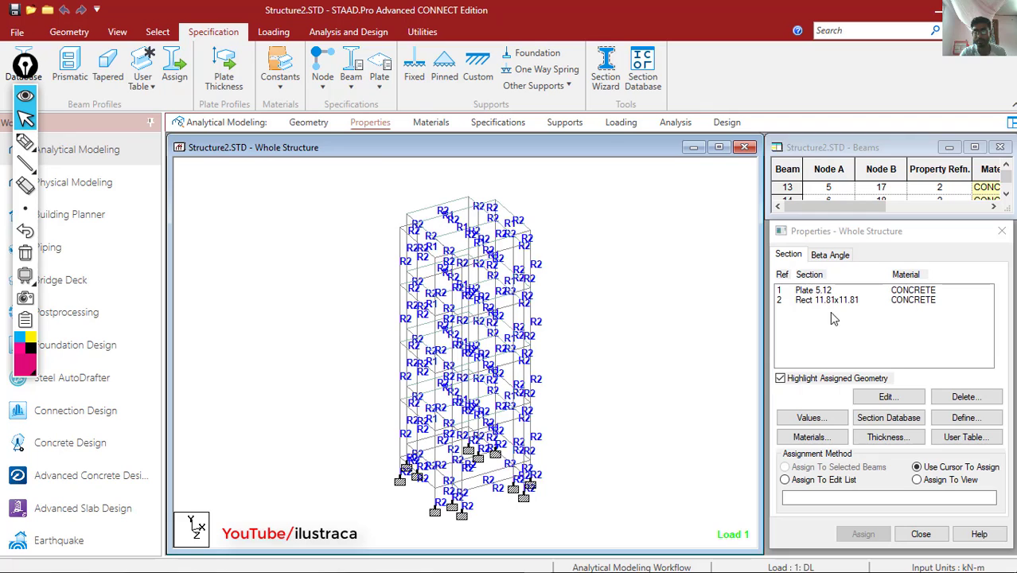
{"action": "left_click", "coordinate": [826, 300]}
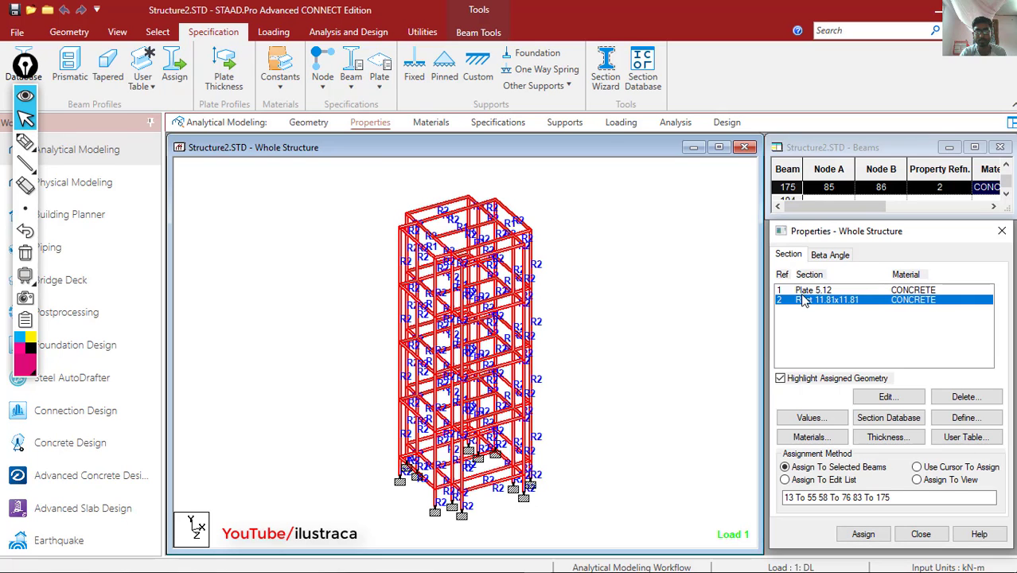
{"action": "left_click", "coordinate": [804, 290]}
{"action": "left_click", "coordinate": [804, 300]}
{"action": "left_click", "coordinate": [566, 123]}
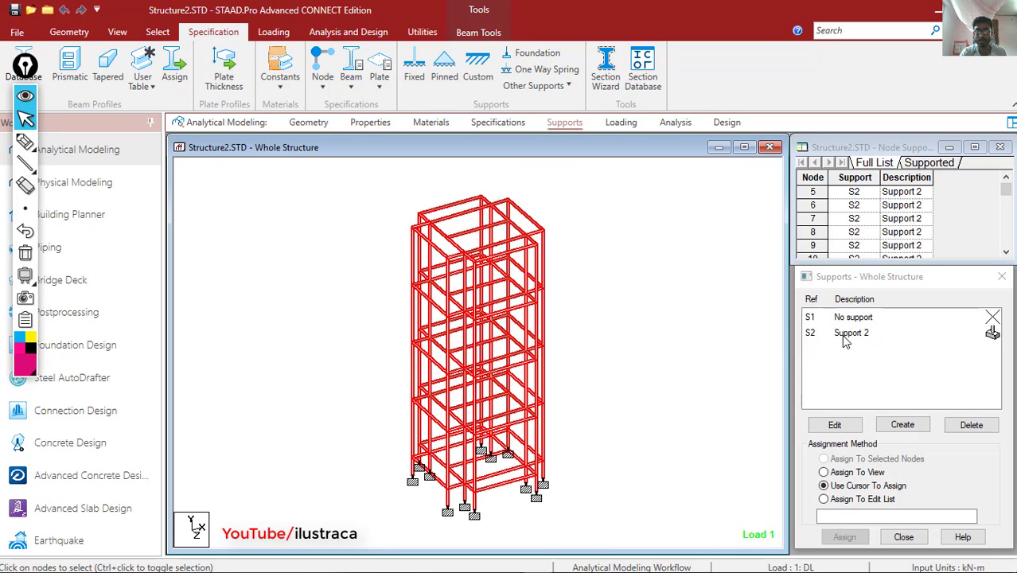
{"action": "left_click", "coordinate": [846, 334]}
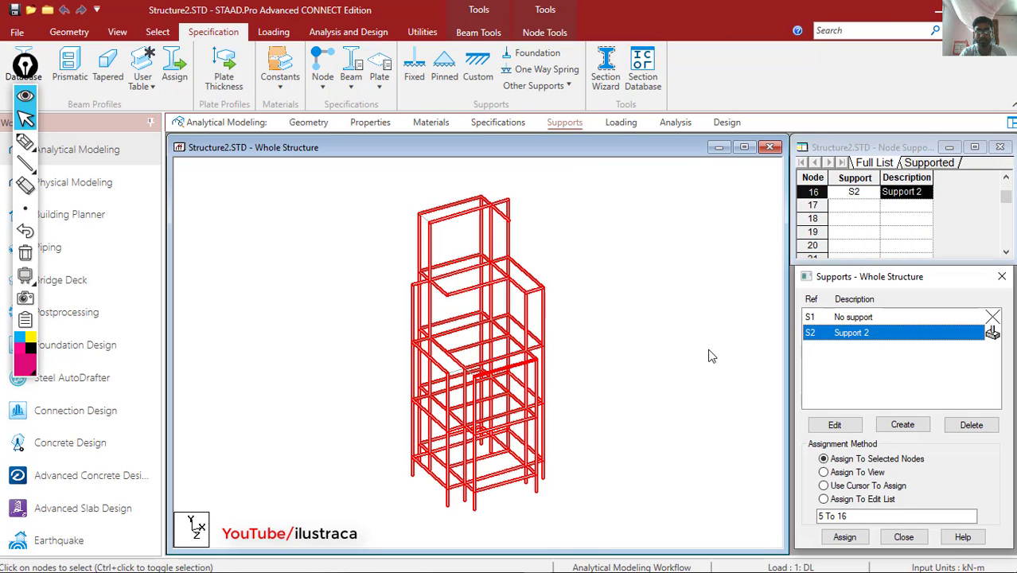
Expand load cases DL and LL, and examine the self-weight and plate pressure loads assigned to the structure.
{"action": "left_click", "coordinate": [617, 125]}
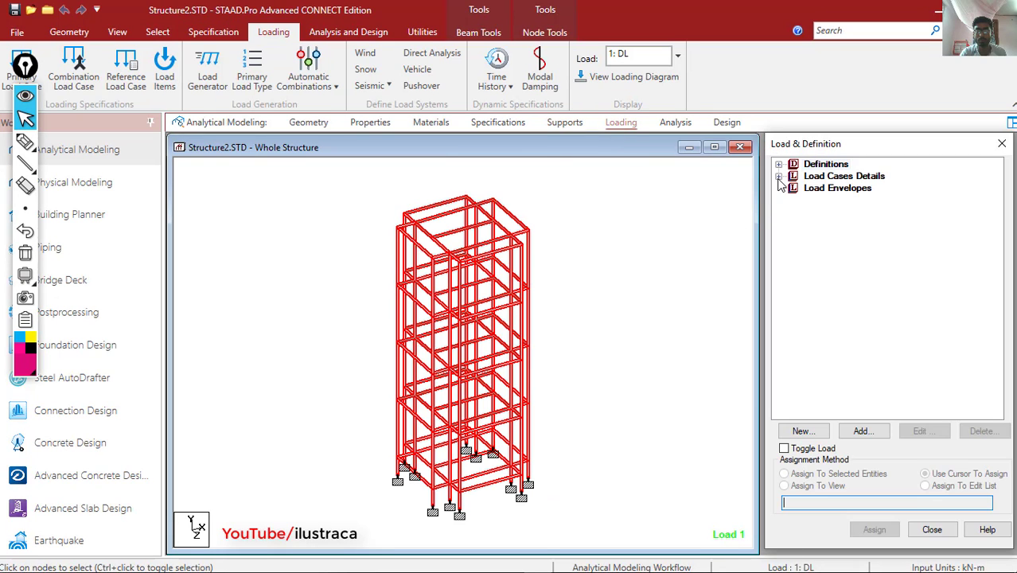
{"action": "left_click", "coordinate": [778, 176]}
{"action": "left_click", "coordinate": [793, 188]}
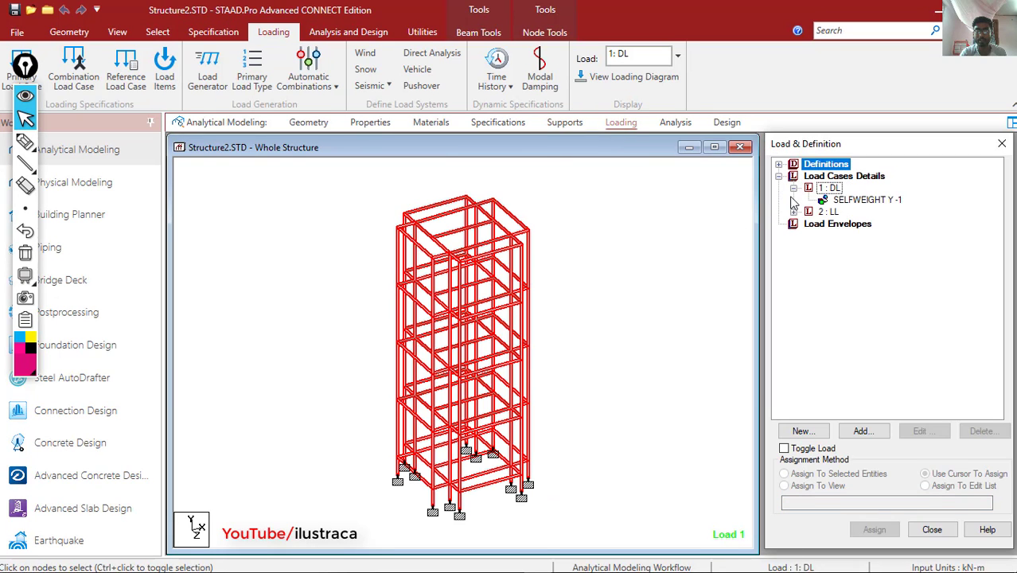
{"action": "left_click", "coordinate": [793, 212]}
{"action": "left_click", "coordinate": [853, 201]}
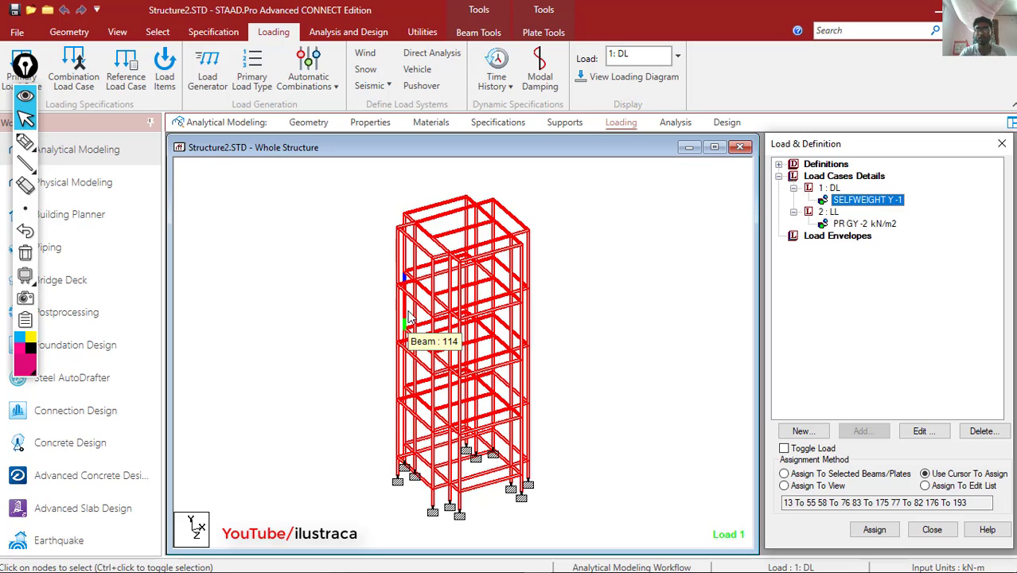
{"action": "left_click", "coordinate": [866, 225]}
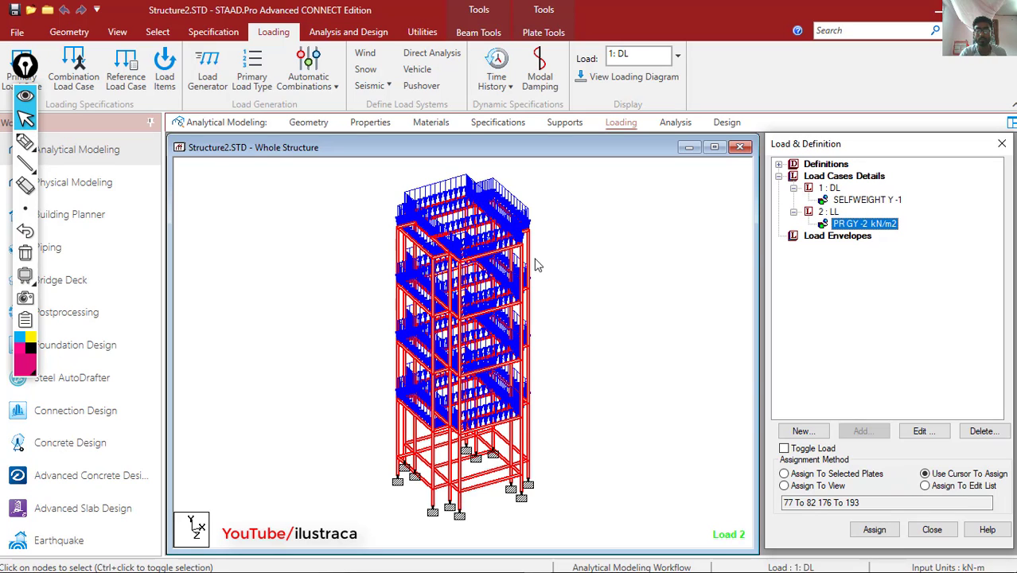
Expand reference load case R1 under the load definitions and examine its self-weight and plate pressure loads on the structure.
{"action": "left_click", "coordinate": [782, 177]}
{"action": "left_click", "coordinate": [779, 164]}
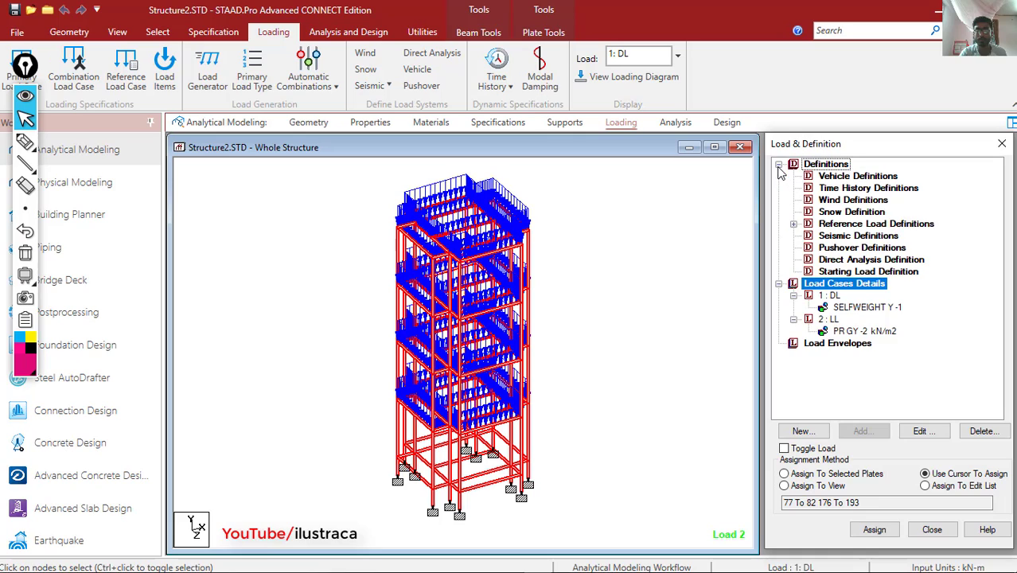
{"action": "left_click", "coordinate": [793, 225]}
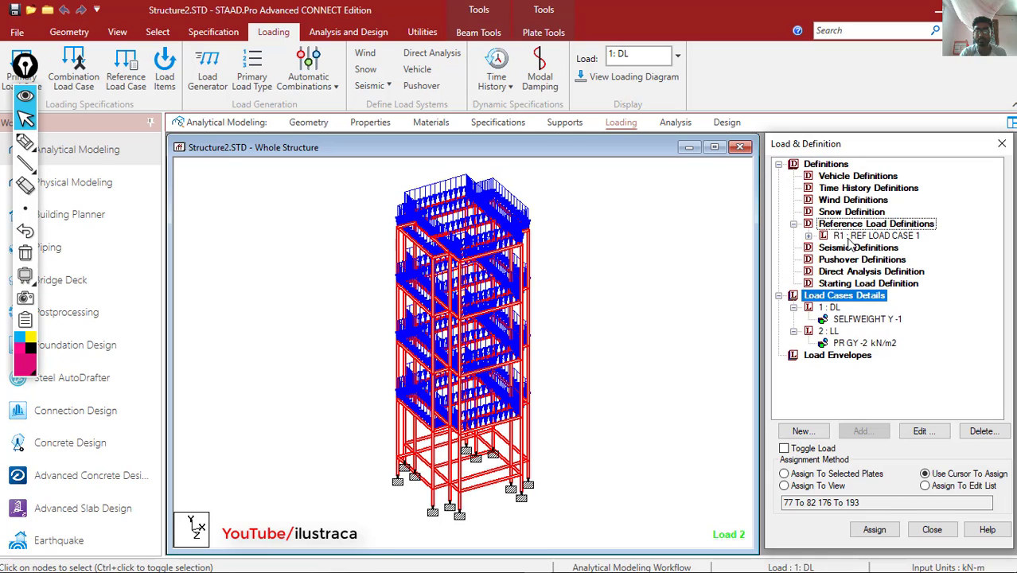
{"action": "left_click", "coordinate": [809, 237]}
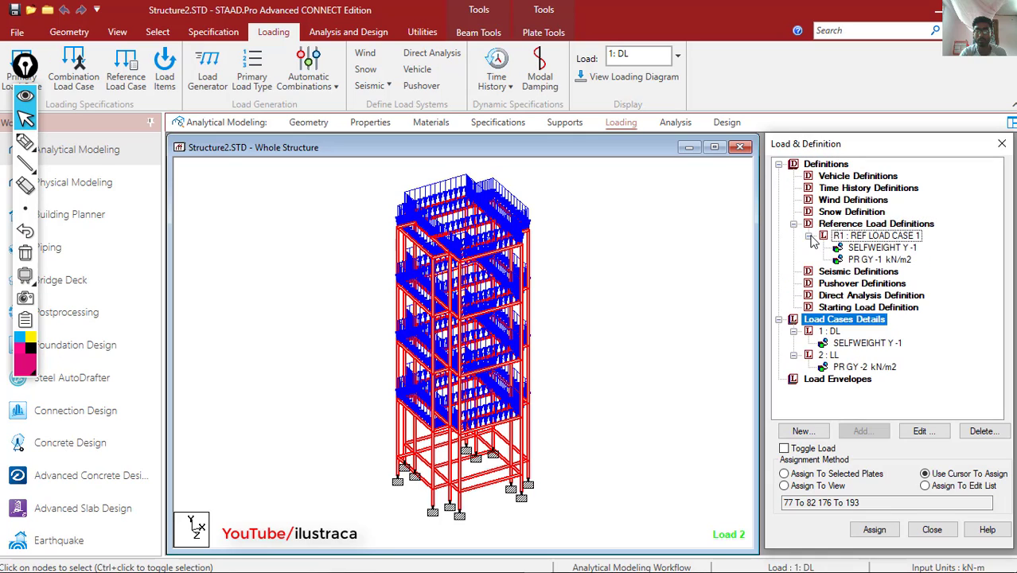
{"action": "left_click", "coordinate": [884, 248]}
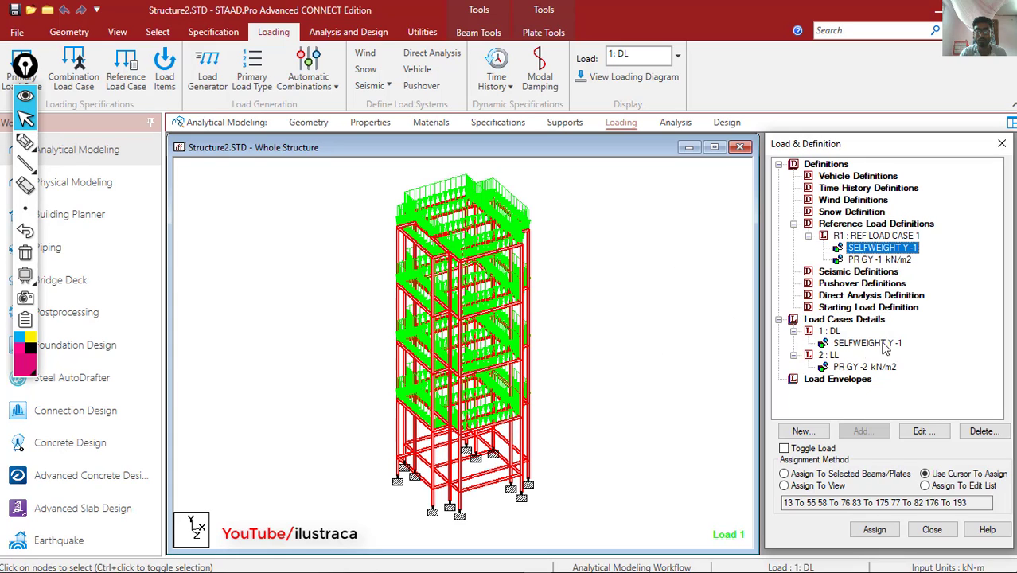
{"action": "left_click", "coordinate": [881, 260]}
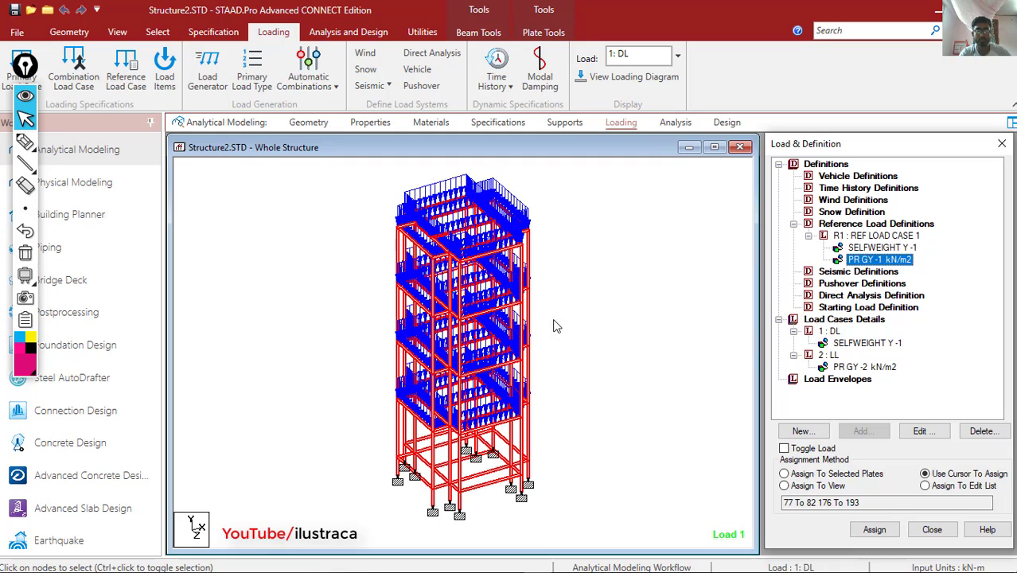
{"action": "left_click", "coordinate": [377, 334]}
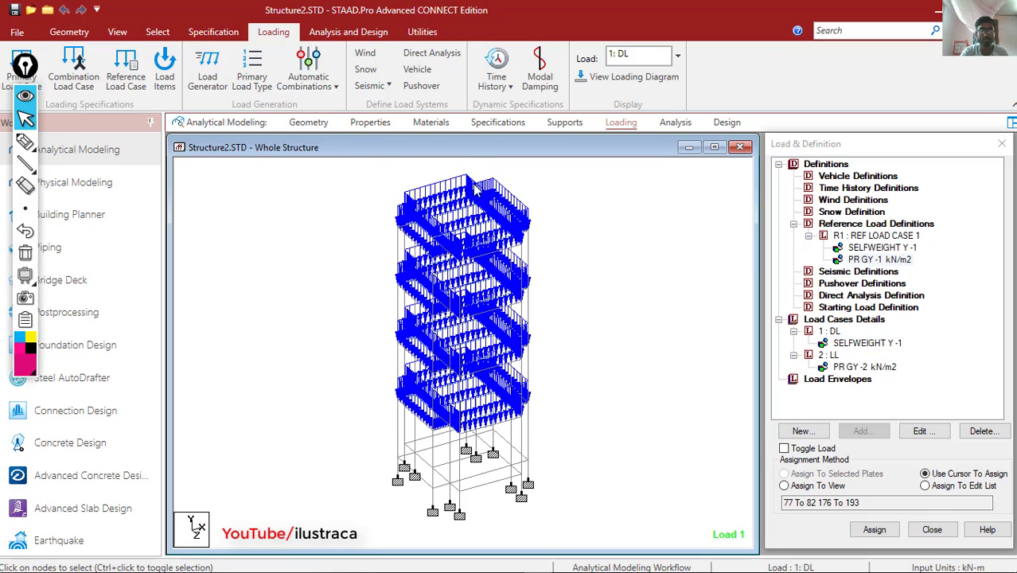
Examine the floor diaphragm options for a new node specification, and close them without adding one.
{"action": "left_click", "coordinate": [487, 124]}
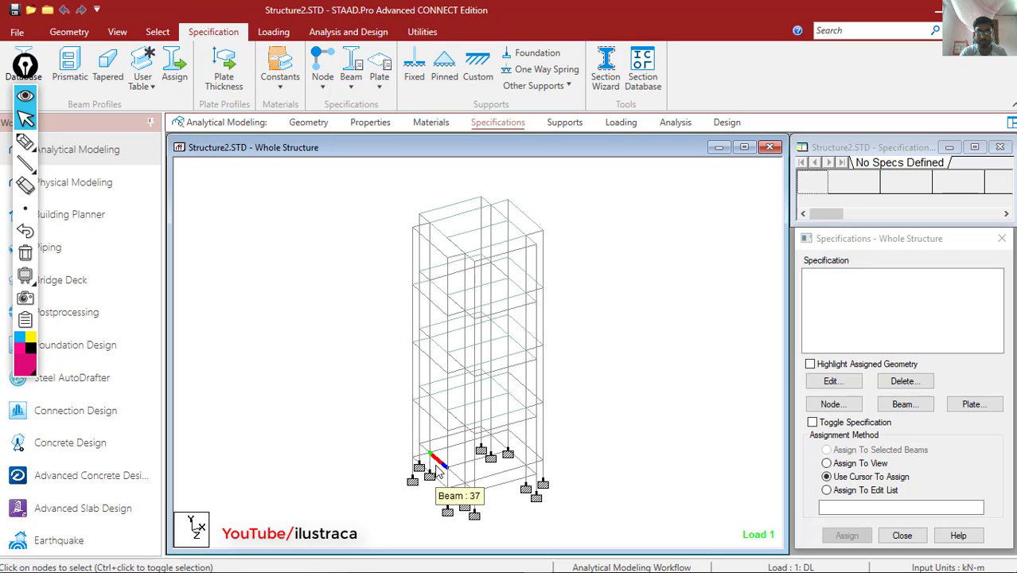
{"action": "middle_click_drag", "start_coordinate": [434, 468], "coordinate": [450, 440]}
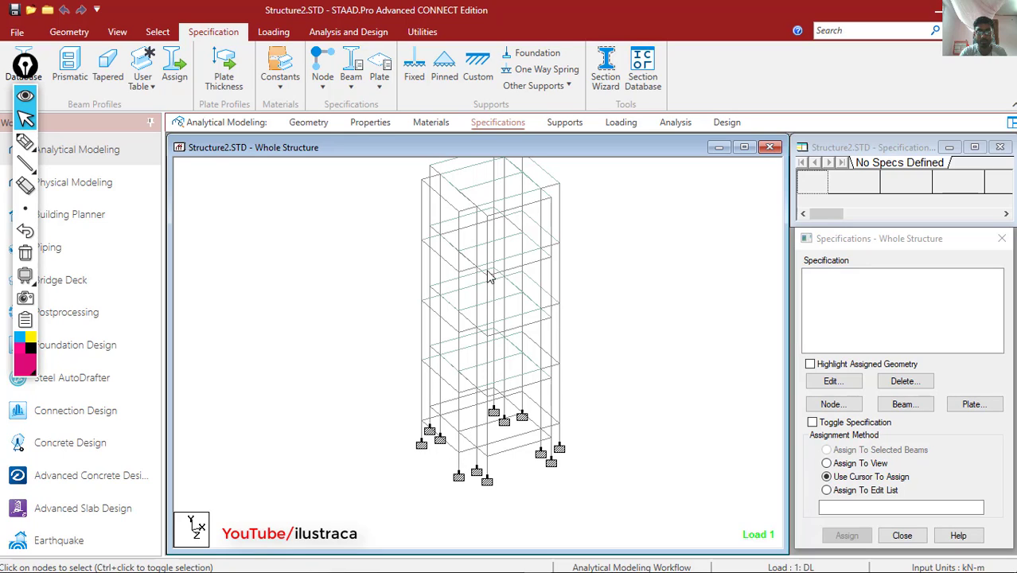
{"action": "left_click", "coordinate": [831, 404]}
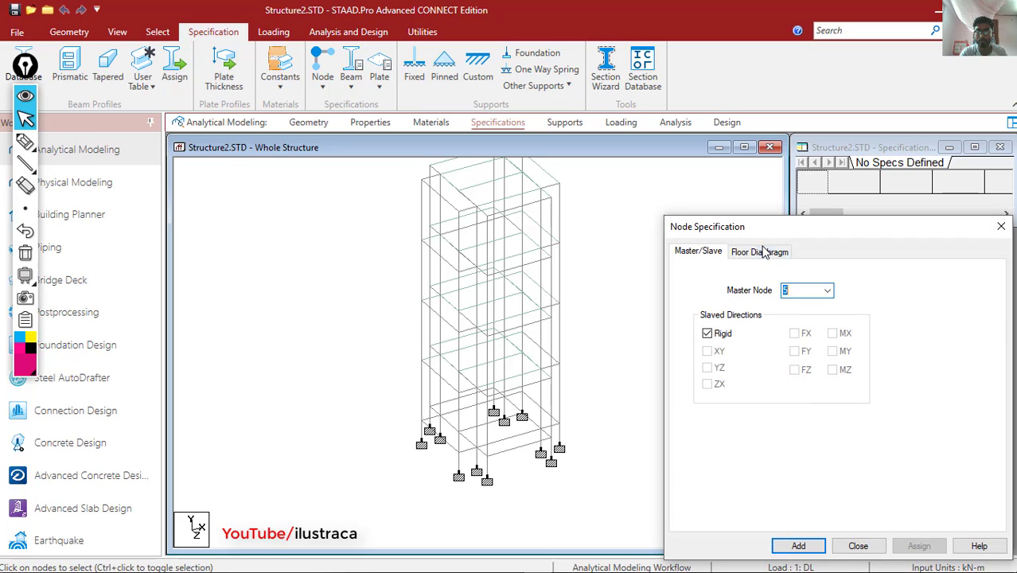
{"action": "left_click", "coordinate": [763, 252]}
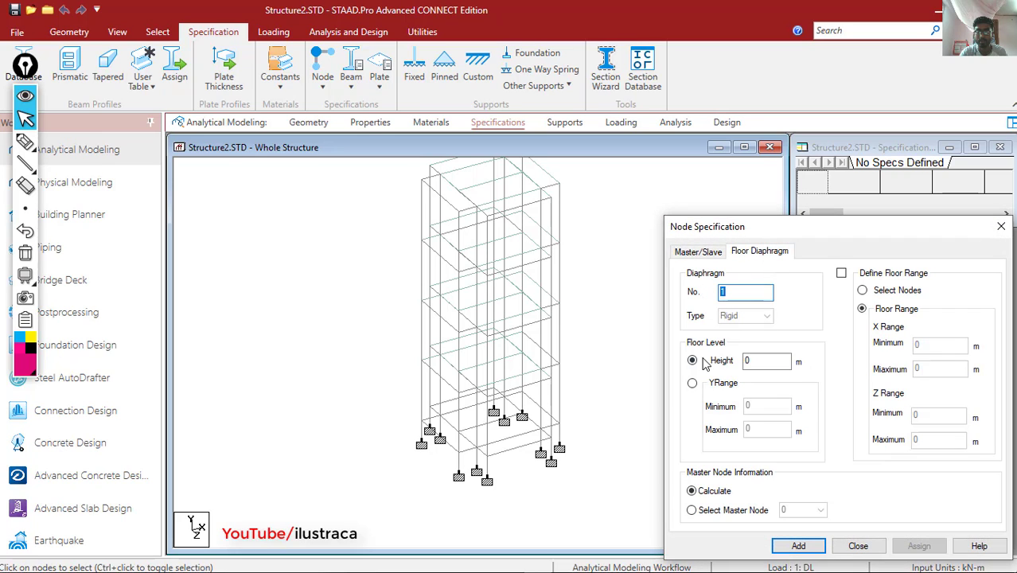
{"action": "left_click_drag", "start_coordinate": [838, 237], "coordinate": [843, 120]}
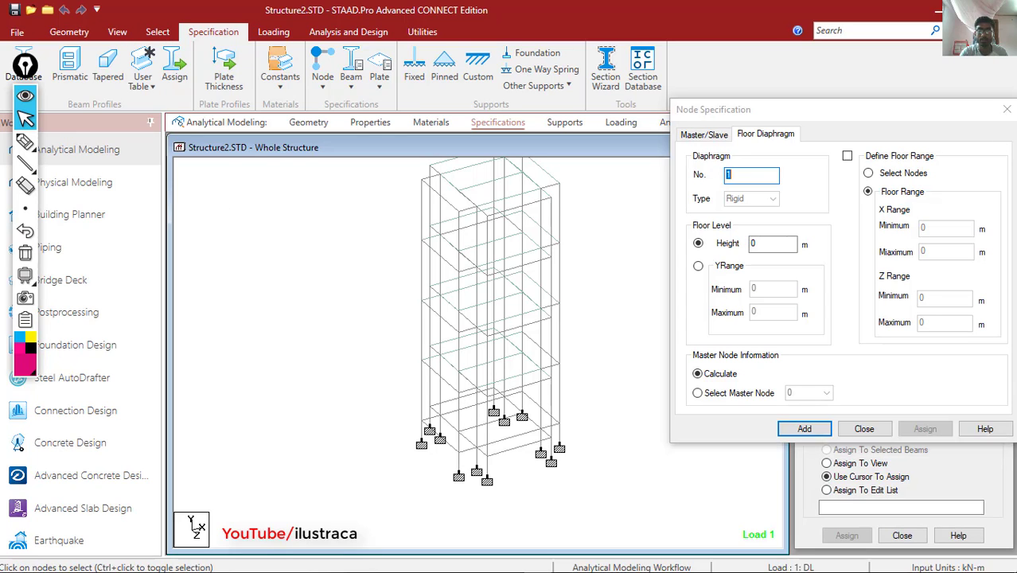
{"action": "key", "text": "Escape"}
Inspect the coordinates of the same corner column's node at each of the five floor levels to read the floor heights.
{"action": "left_click", "coordinate": [157, 34]}
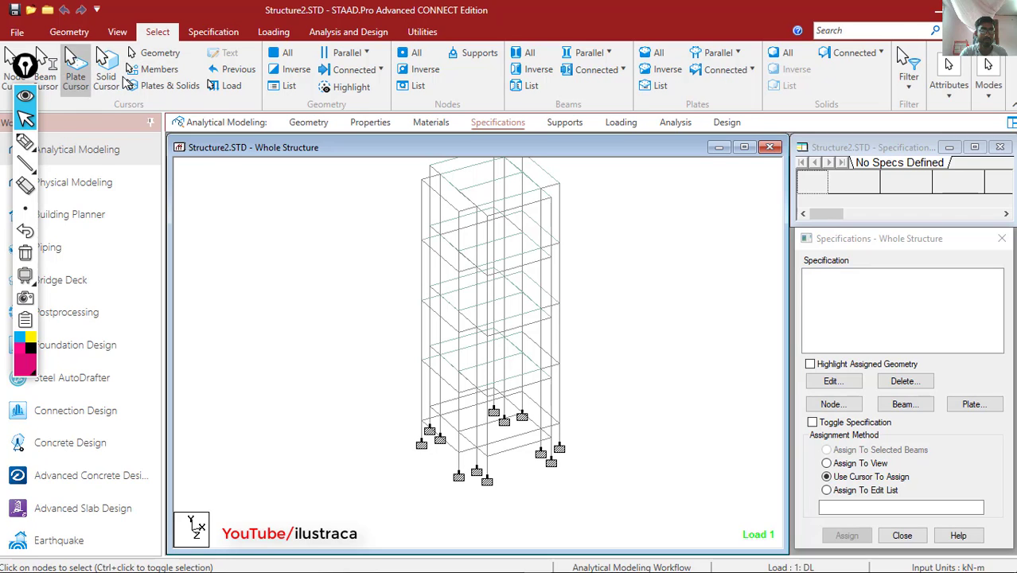
{"action": "left_click_drag", "start_coordinate": [25, 66], "coordinate": [25, 126]}
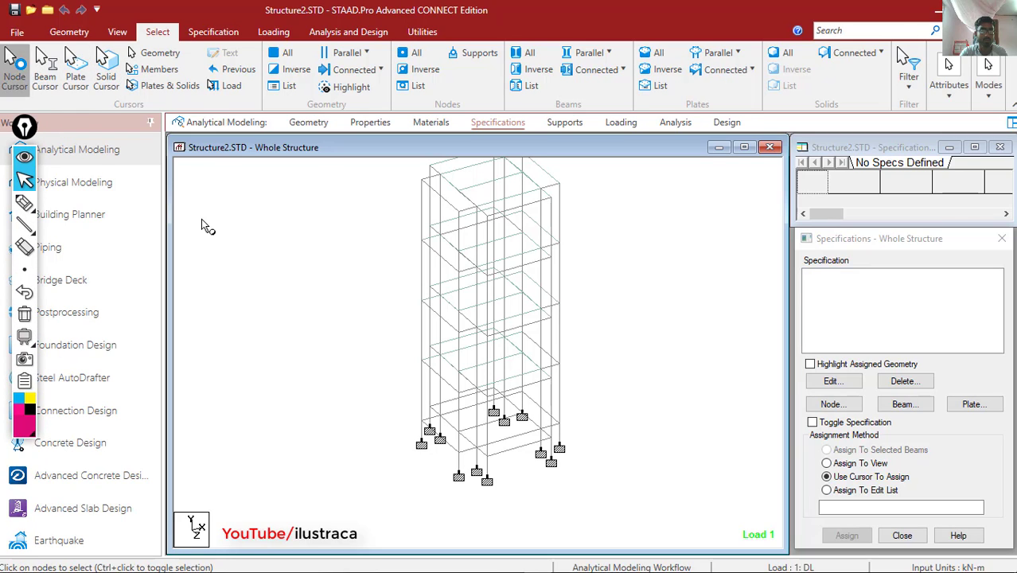
{"action": "double_click", "coordinate": [422, 422]}
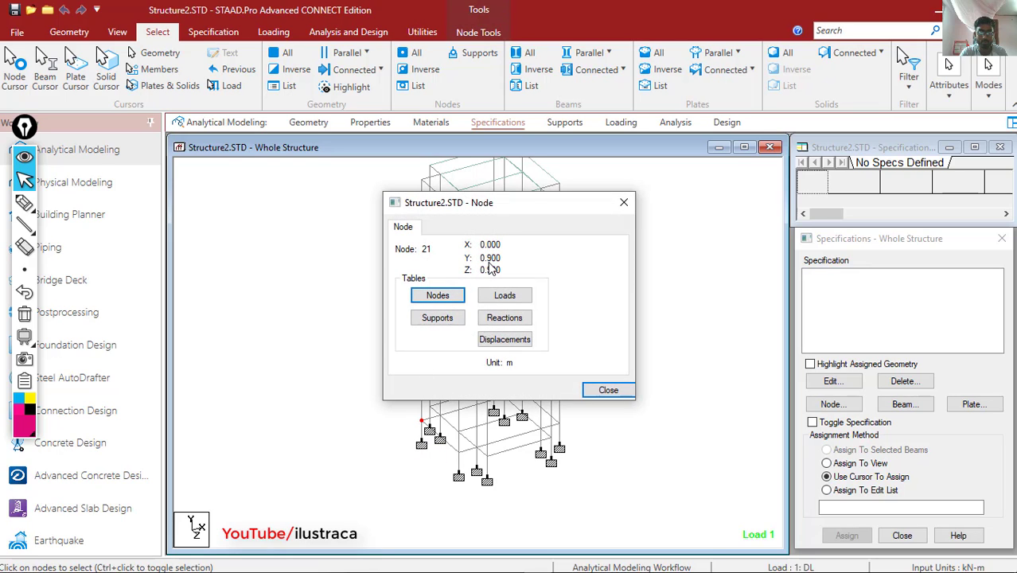
{"action": "left_click", "coordinate": [624, 202]}
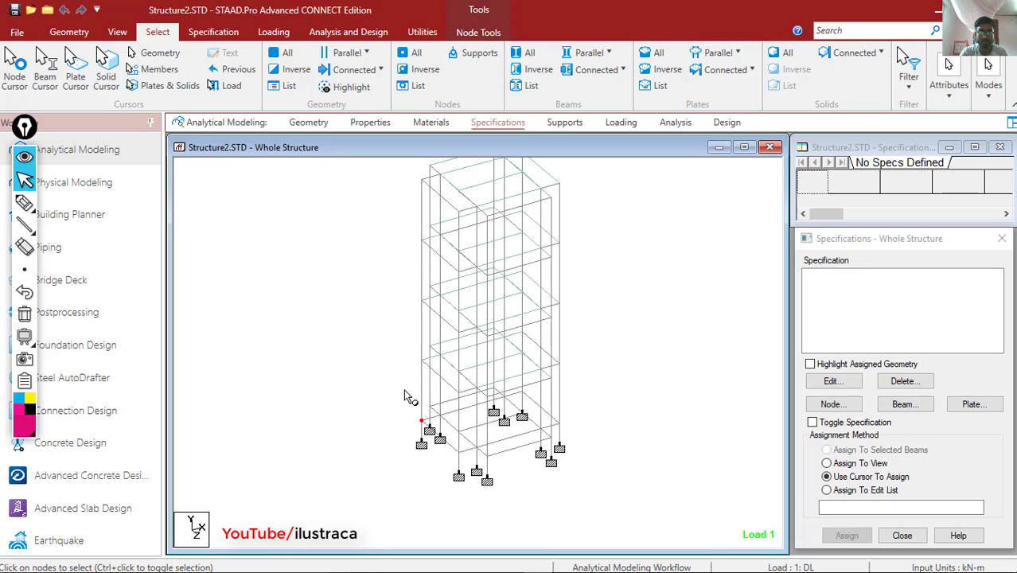
{"action": "double_click", "coordinate": [422, 368]}
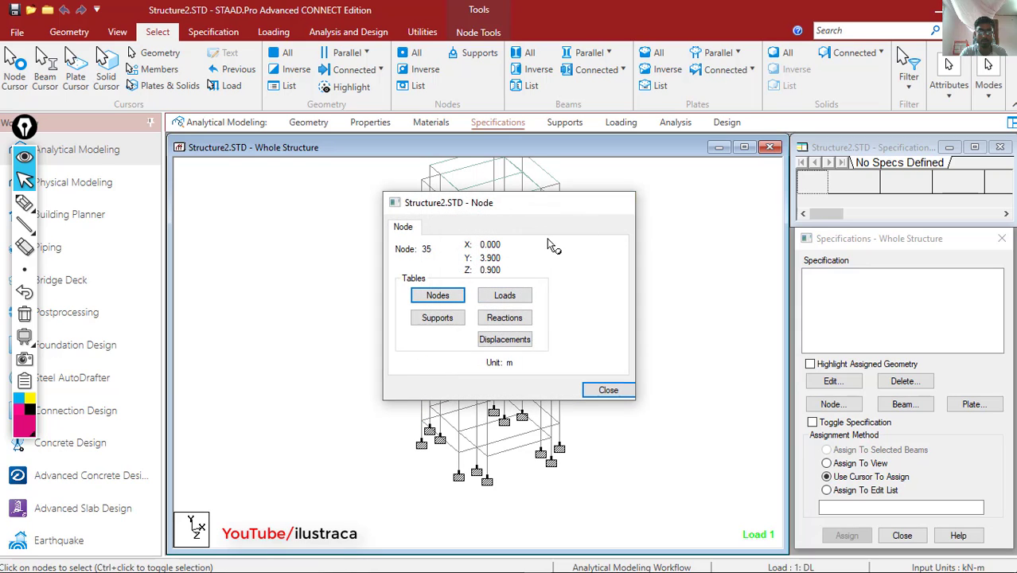
{"action": "left_click", "coordinate": [624, 202]}
{"action": "double_click", "coordinate": [421, 303]}
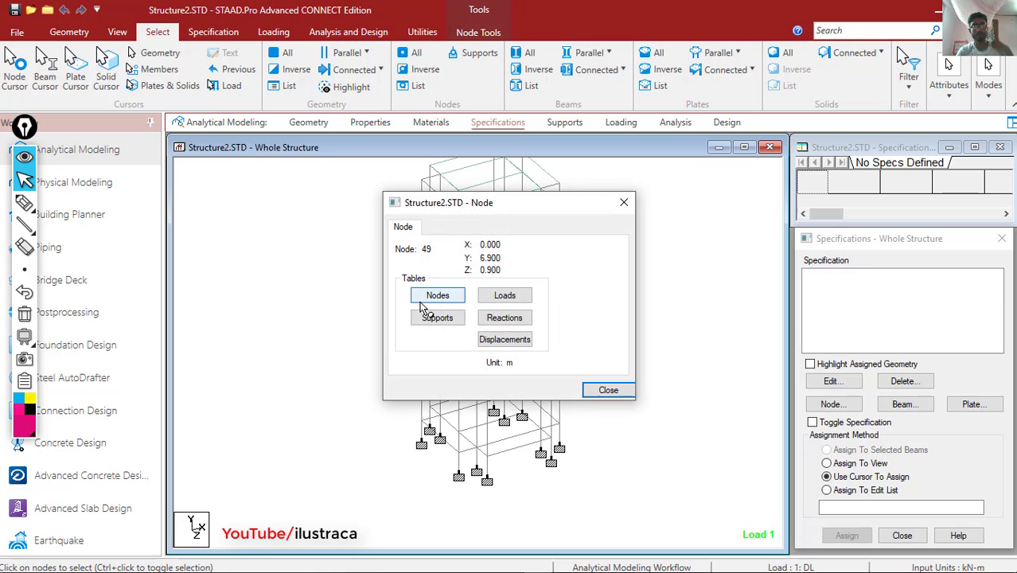
{"action": "left_click", "coordinate": [623, 203]}
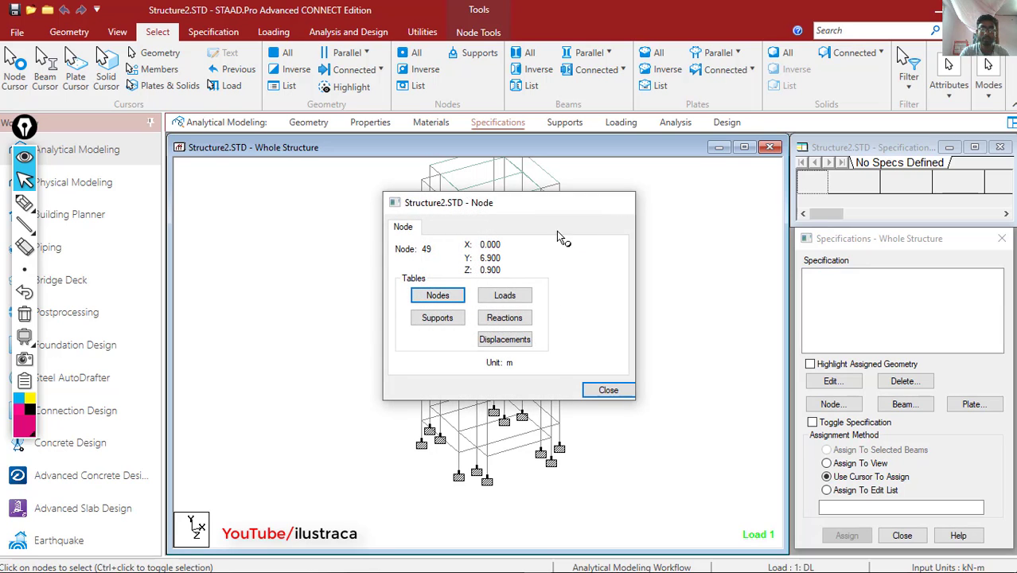
{"action": "double_click", "coordinate": [423, 246]}
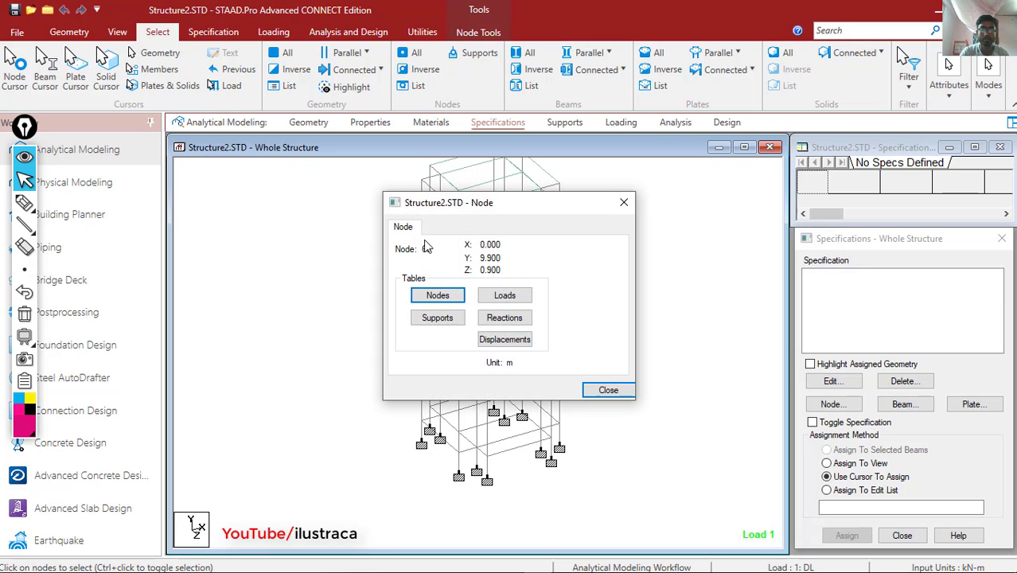
{"action": "left_click", "coordinate": [623, 203]}
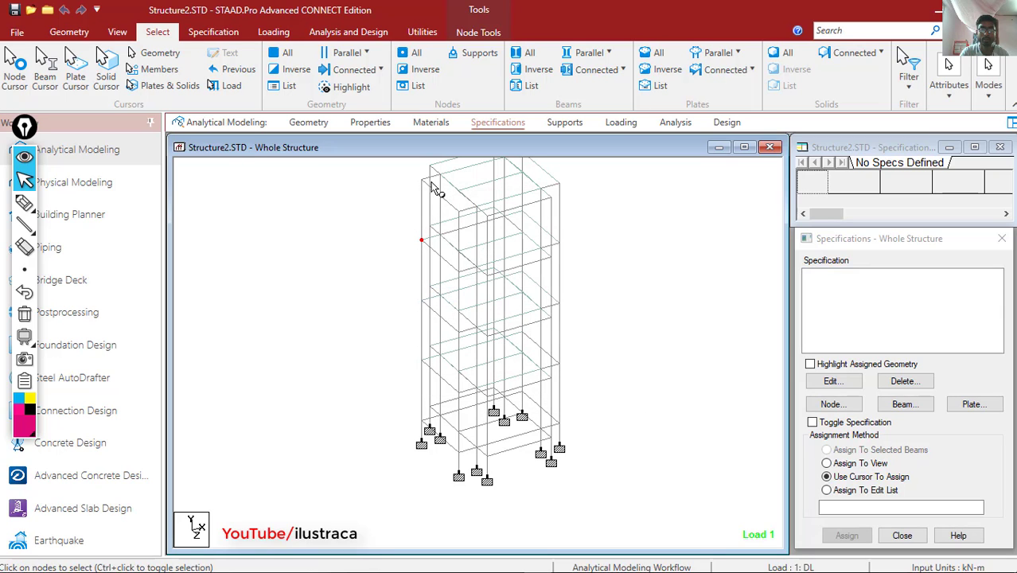
{"action": "double_click", "coordinate": [422, 182]}
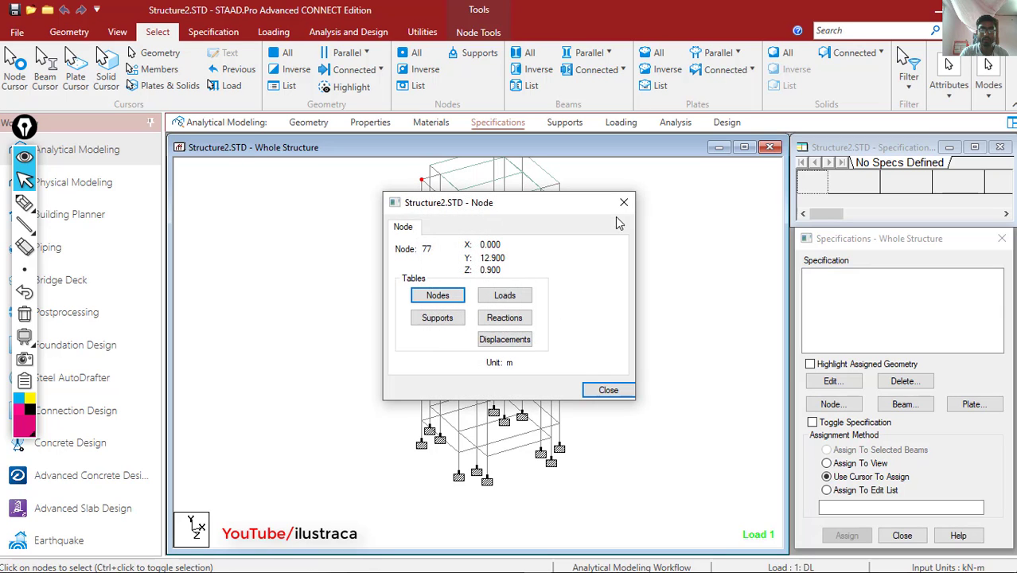
{"action": "left_click", "coordinate": [608, 390]}
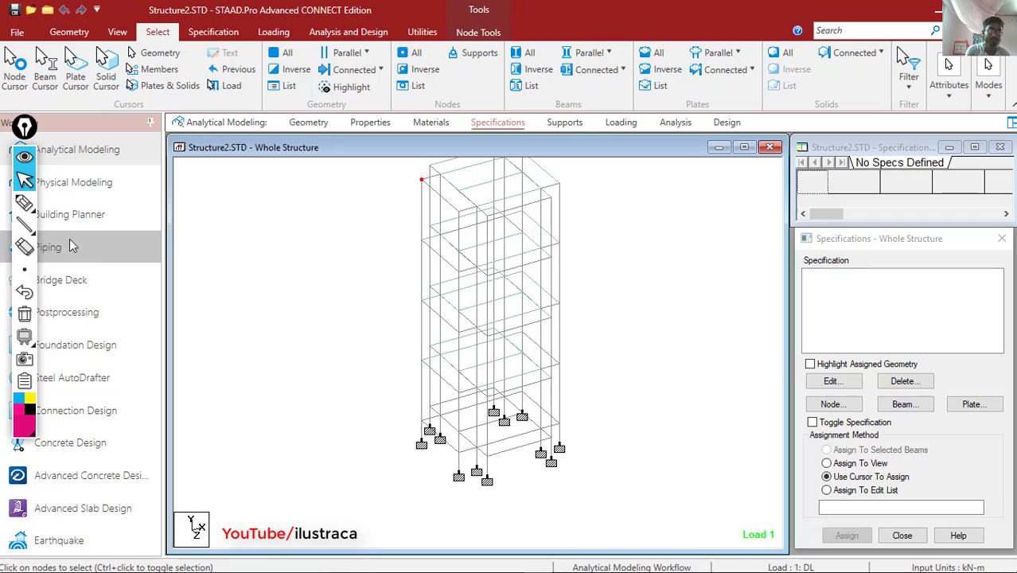
Handwrite the lowest three floor heights, 0.9, 3.9 and 6.9, as pen annotations beside the structure.
{"action": "left_click", "coordinate": [23, 202]}
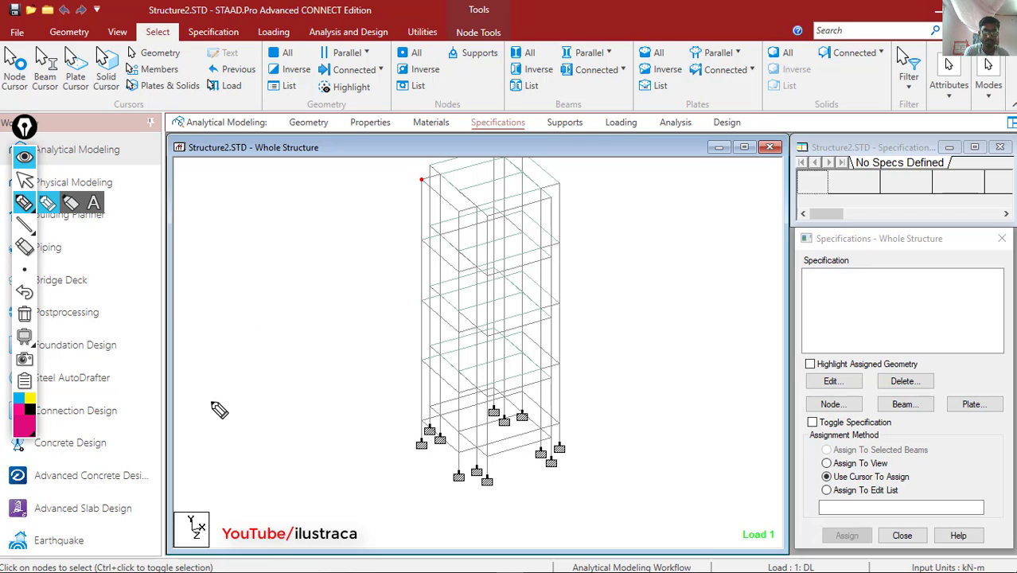
{"action": "mouse_move", "coordinate": [211, 396]}
{"action": "left_mouse_down"}
{"action": "mouse_move", "coordinate": [208, 406]}
{"action": "mouse_move", "coordinate": [230, 398]}
{"action": "left_mouse_up"}
{"action": "left_click_drag", "start_coordinate": [195, 359], "coordinate": [216, 363]}
{"action": "left_click", "coordinate": [208, 355]}
{"action": "left_click", "coordinate": [192, 314]}
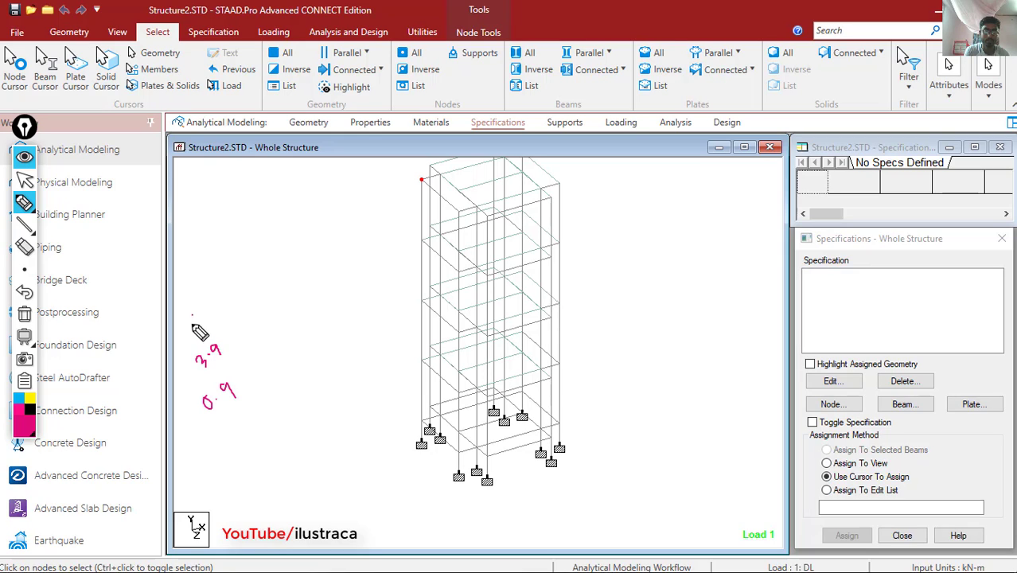
{"action": "mouse_move", "coordinate": [196, 313]}
{"action": "left_mouse_down"}
{"action": "mouse_move", "coordinate": [192, 328]}
{"action": "mouse_move", "coordinate": [215, 320]}
{"action": "left_mouse_up"}
{"action": "left_click", "coordinate": [204, 322]}
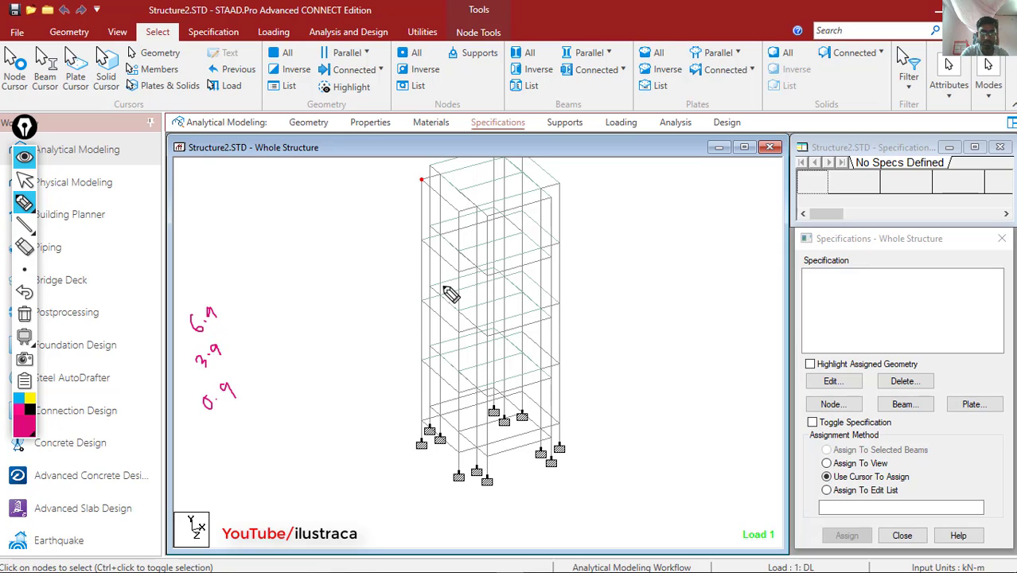
Recheck the third-level corner node's coordinates and handwrite the remaining floor heights 9.9 and 12.9 above the earlier notes.
{"action": "left_click", "coordinate": [25, 182]}
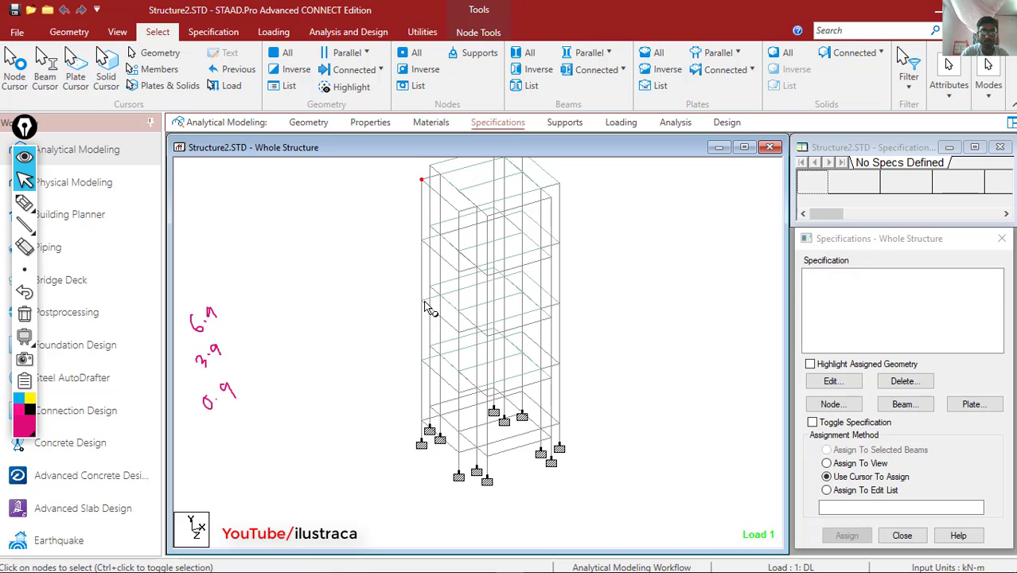
{"action": "double_click", "coordinate": [426, 307]}
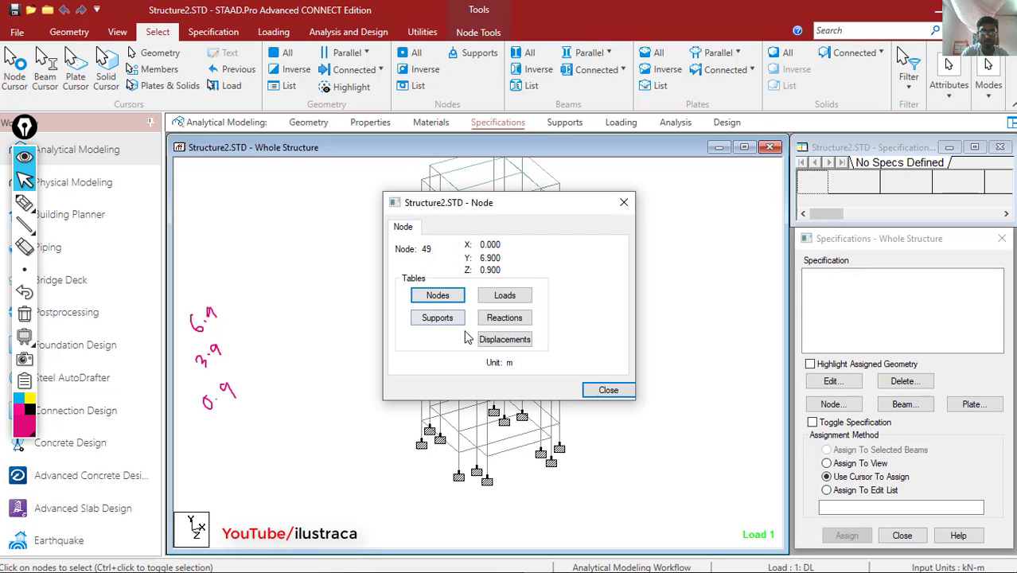
{"action": "left_click", "coordinate": [624, 203]}
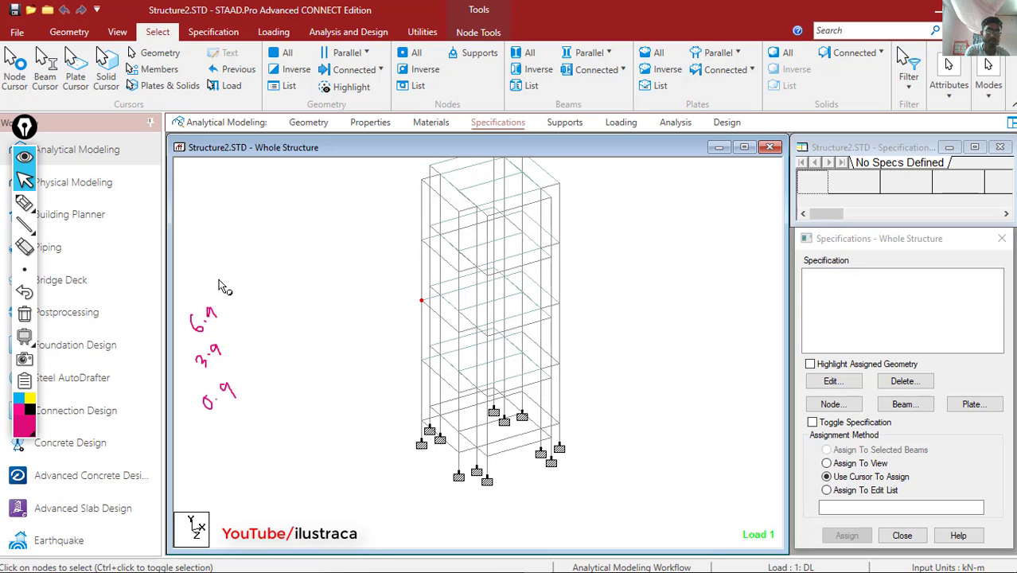
{"action": "left_click", "coordinate": [25, 203]}
{"action": "mouse_move", "coordinate": [179, 277]}
{"action": "left_mouse_down"}
{"action": "mouse_move", "coordinate": [199, 274]}
{"action": "mouse_move", "coordinate": [195, 245]}
{"action": "mouse_move", "coordinate": [211, 227]}
{"action": "mouse_move", "coordinate": [215, 238]}
{"action": "left_mouse_up"}
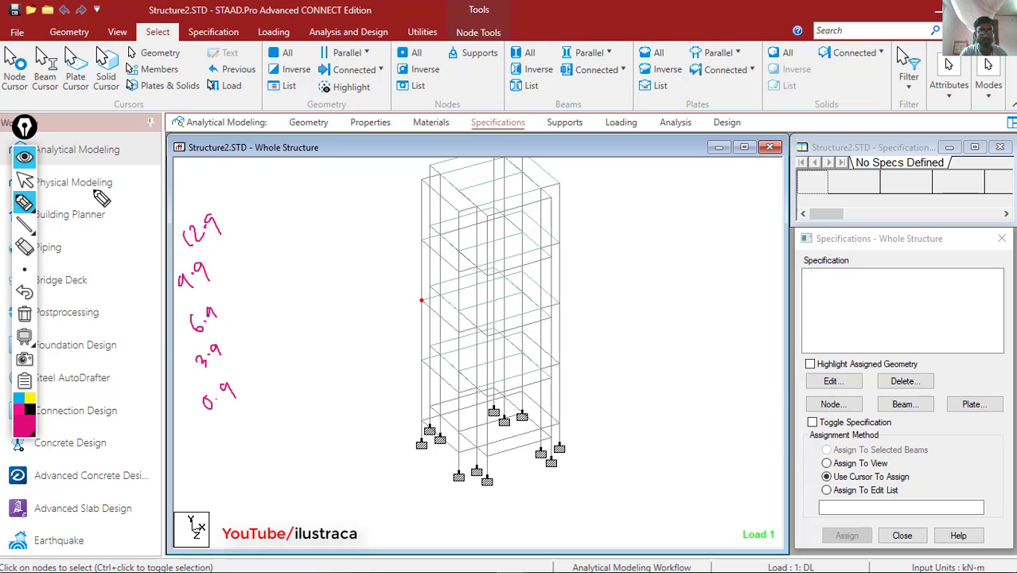
{"action": "left_click", "coordinate": [24, 180]}
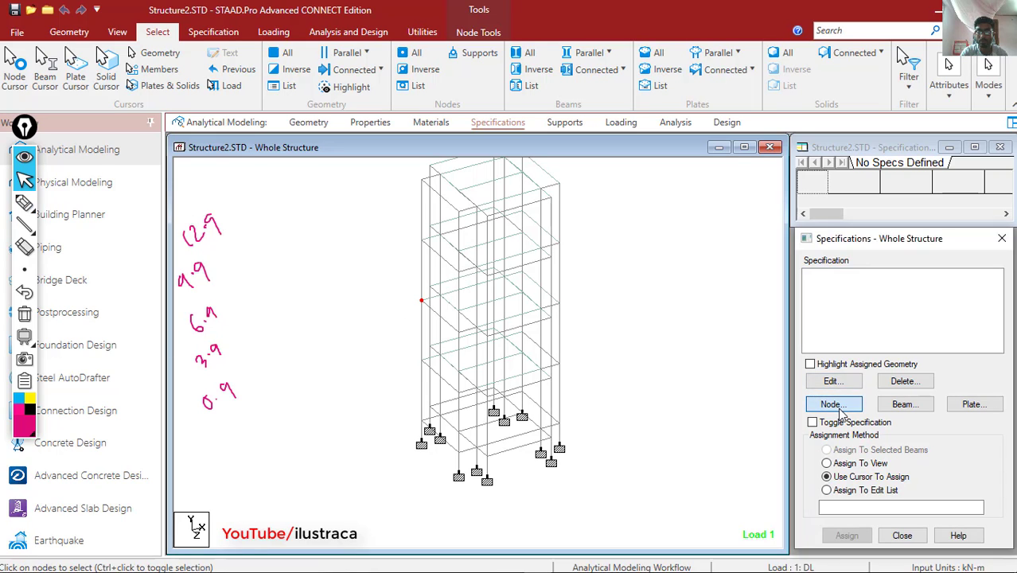
Add rigid floor diaphragm 1 at a height of 0.9 m as a node specification.
{"action": "left_click", "coordinate": [831, 404]}
{"action": "left_click", "coordinate": [759, 252]}
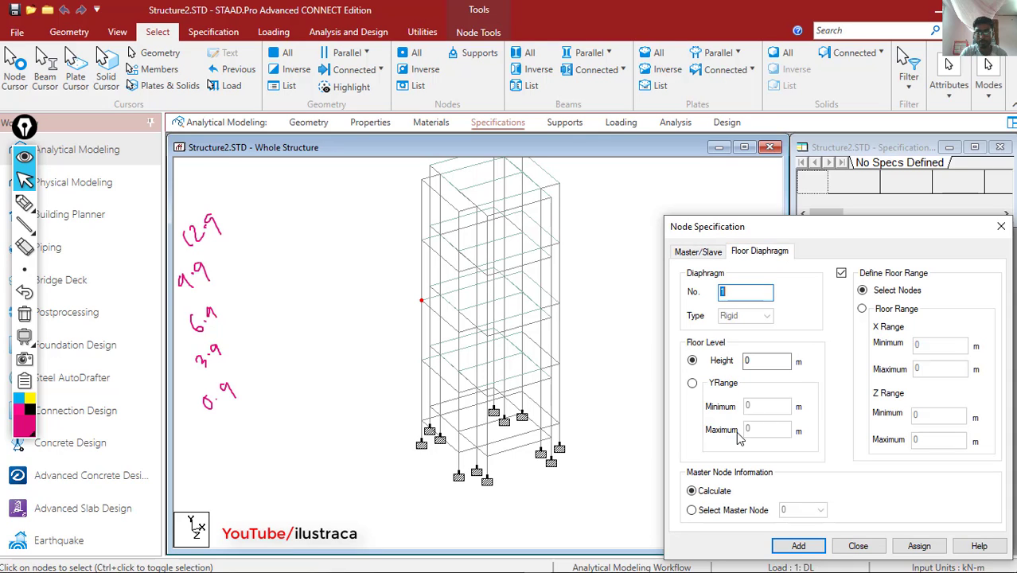
{"action": "left_click", "coordinate": [760, 363]}
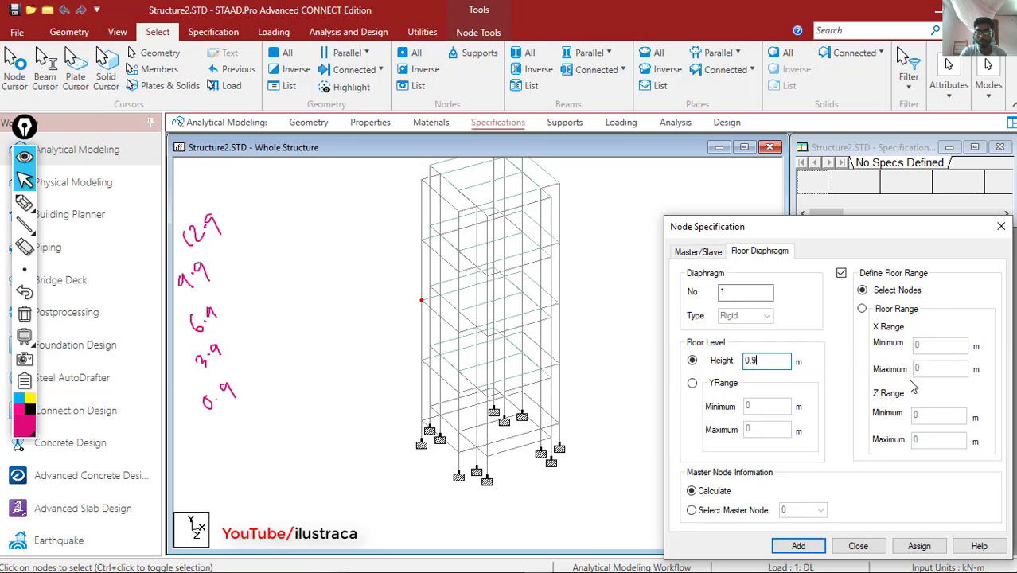
{"action": "left_click", "coordinate": [800, 548]}
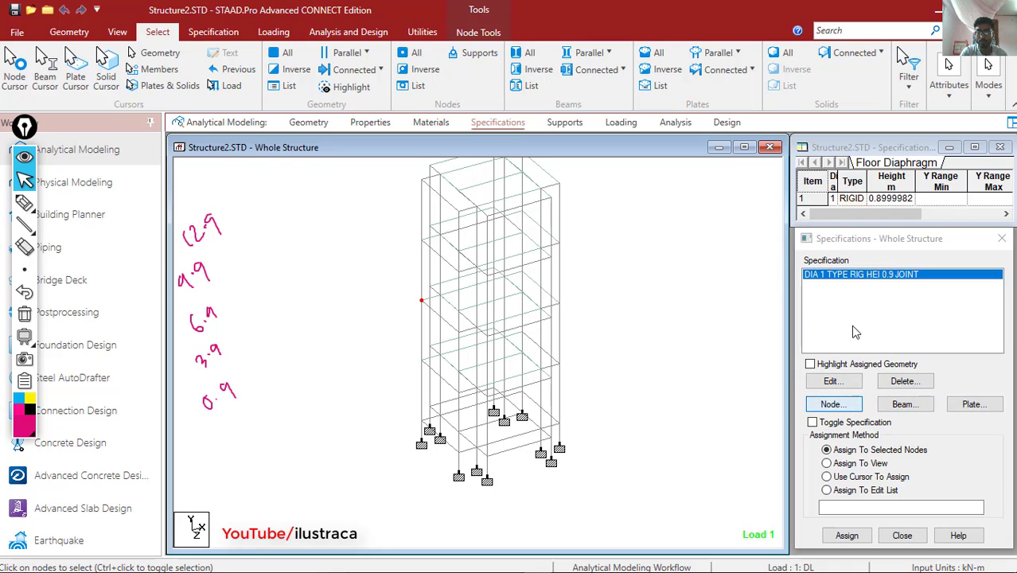
Add rigid floor diaphragm 2 at a height of 3.9 m as a node specification.
{"action": "left_click", "coordinate": [833, 404]}
{"action": "left_click", "coordinate": [759, 251]}
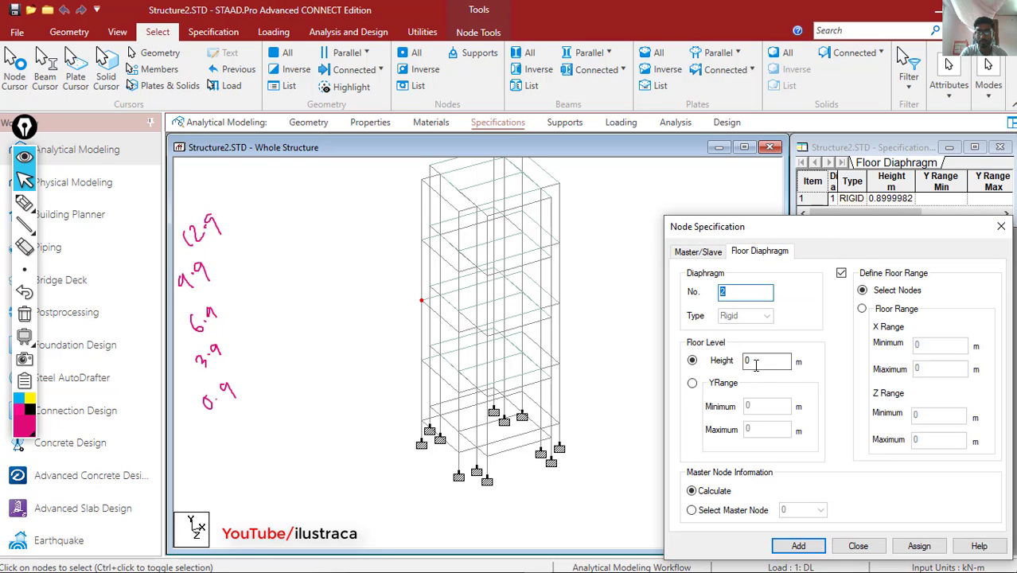
{"action": "left_click", "coordinate": [756, 364]}
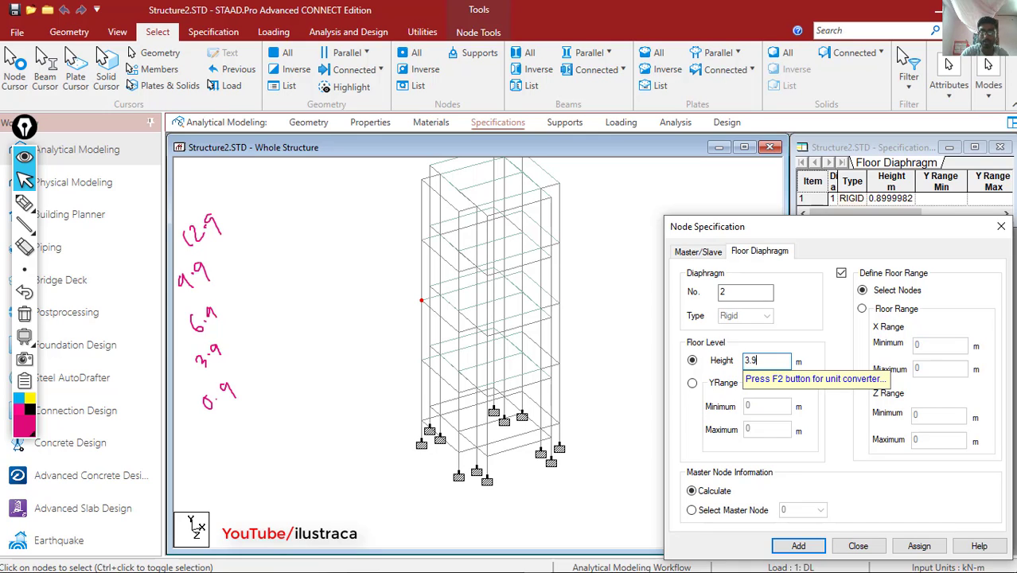
{"action": "left_click", "coordinate": [799, 546]}
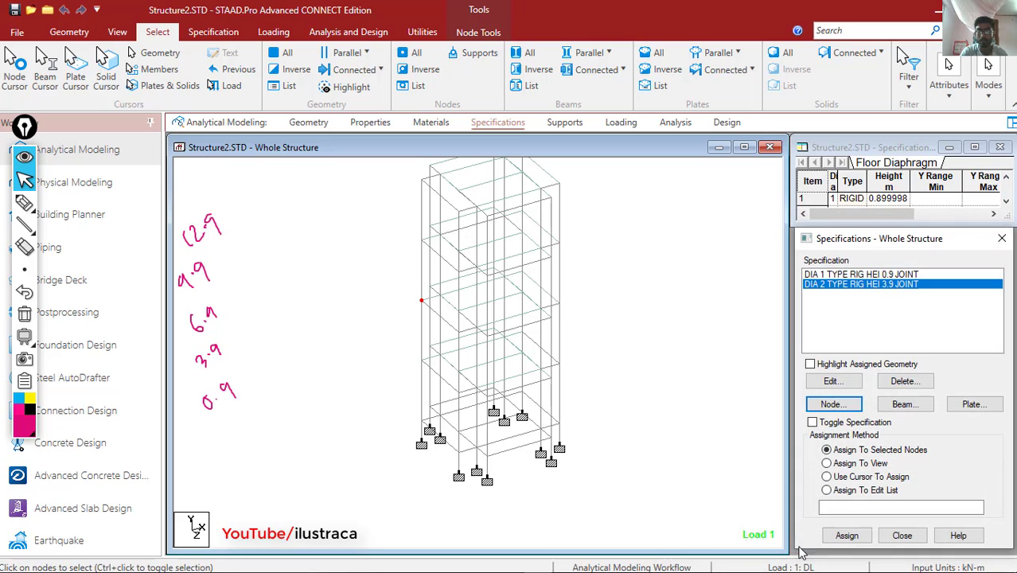
Add rigid floor diaphragm 3 at a height of 6.9 m as a node specification.
{"action": "left_click", "coordinate": [834, 404]}
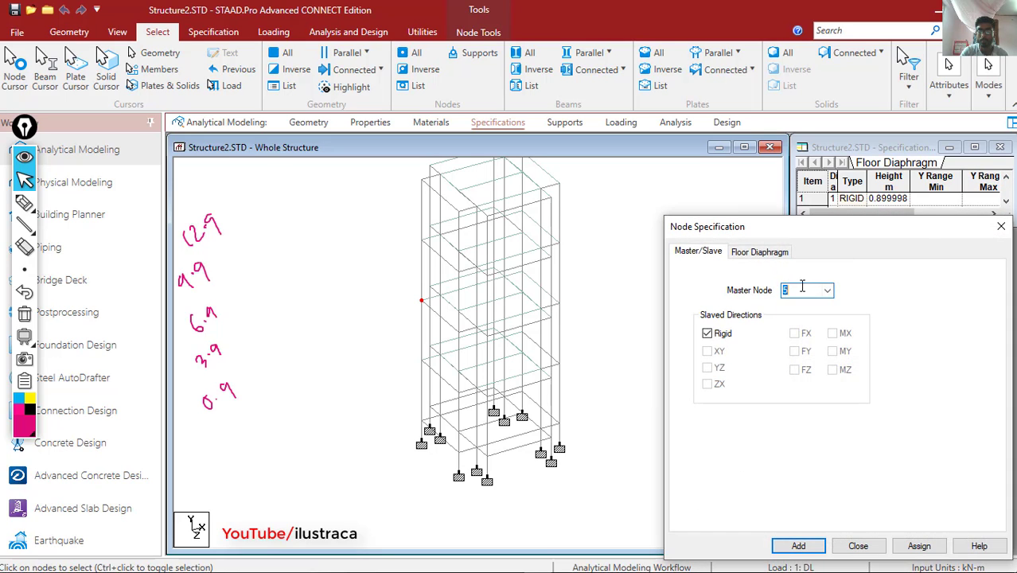
{"action": "left_click", "coordinate": [759, 252]}
{"action": "left_click", "coordinate": [757, 360]}
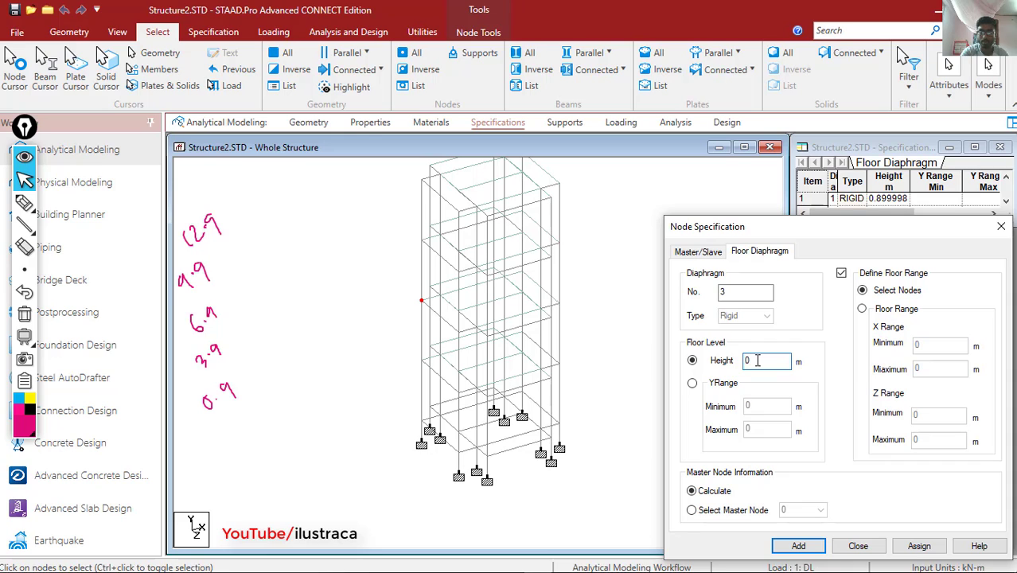
{"action": "key", "text": "BackSpace"}
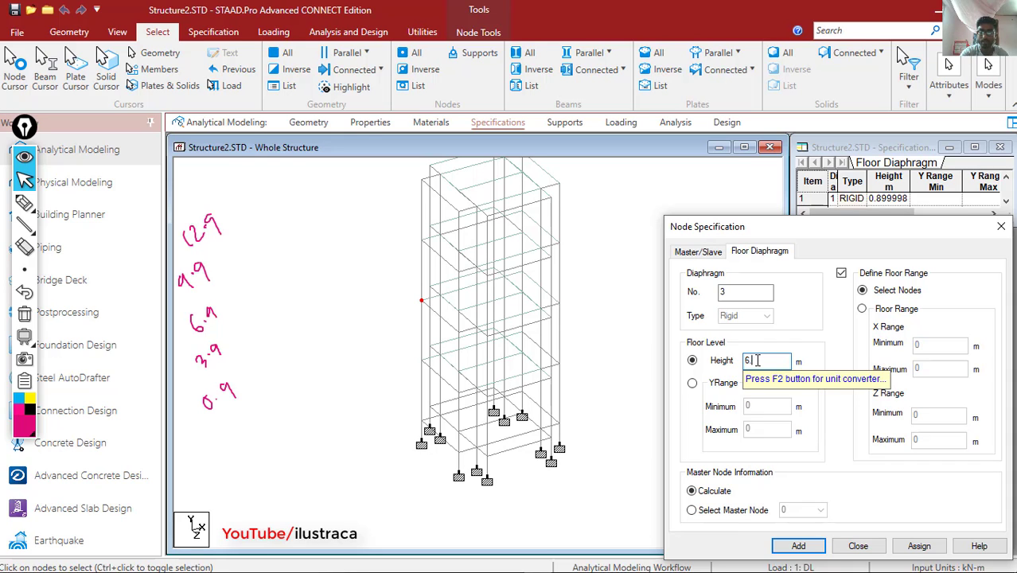
{"action": "left_click", "coordinate": [798, 546]}
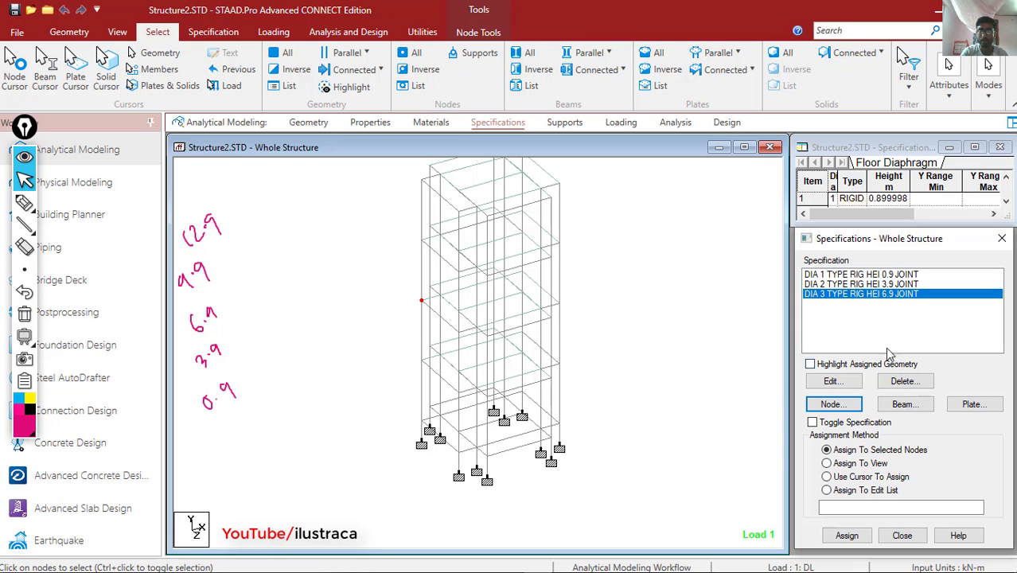
Add rigid floor diaphragm 4 at a height of 9.9 m as a node specification.
{"action": "left_click", "coordinate": [833, 404]}
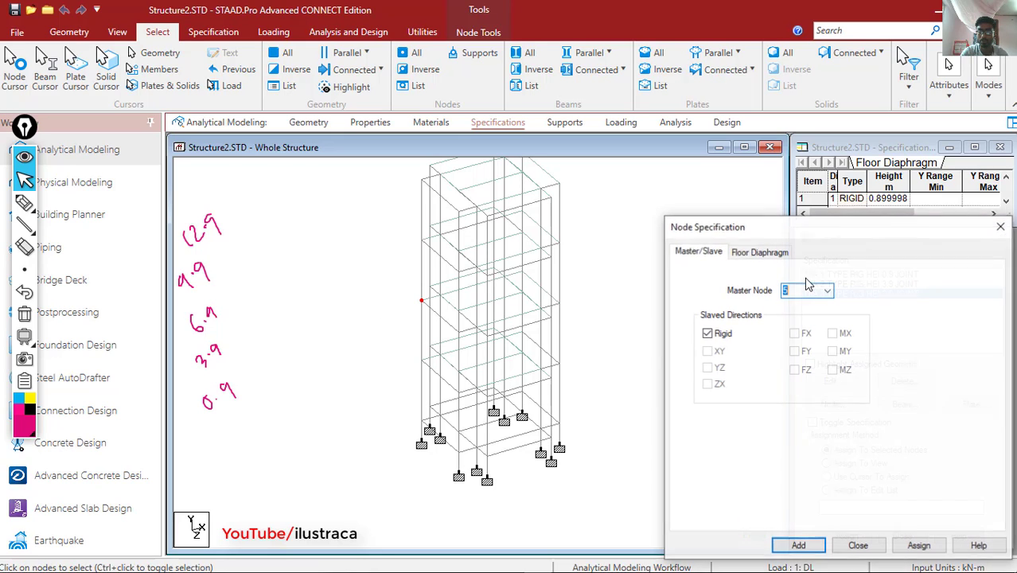
{"action": "left_click", "coordinate": [759, 252]}
{"action": "left_click_drag", "start_coordinate": [757, 360], "coordinate": [733, 363]}
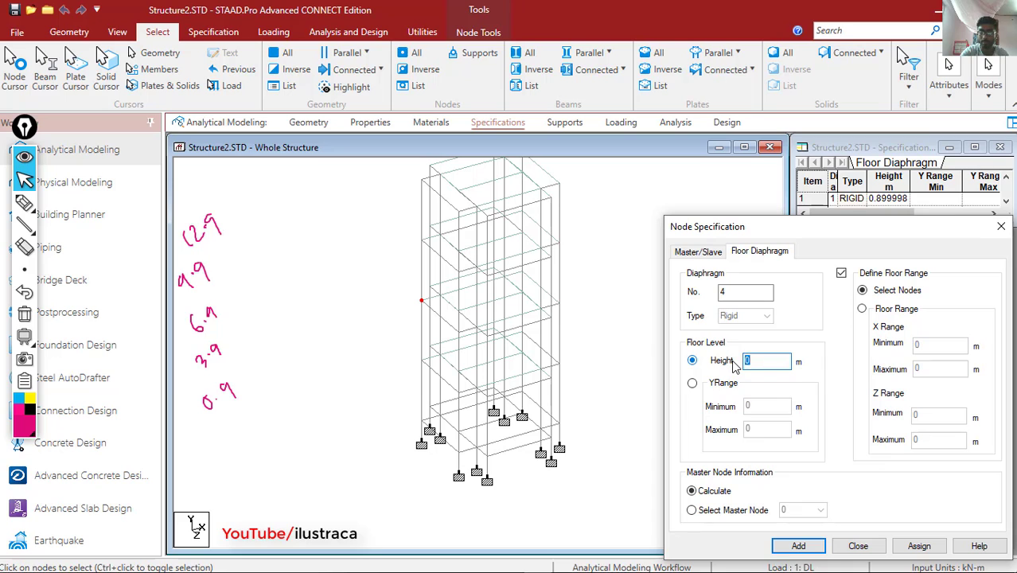
{"action": "left_click", "coordinate": [798, 546]}
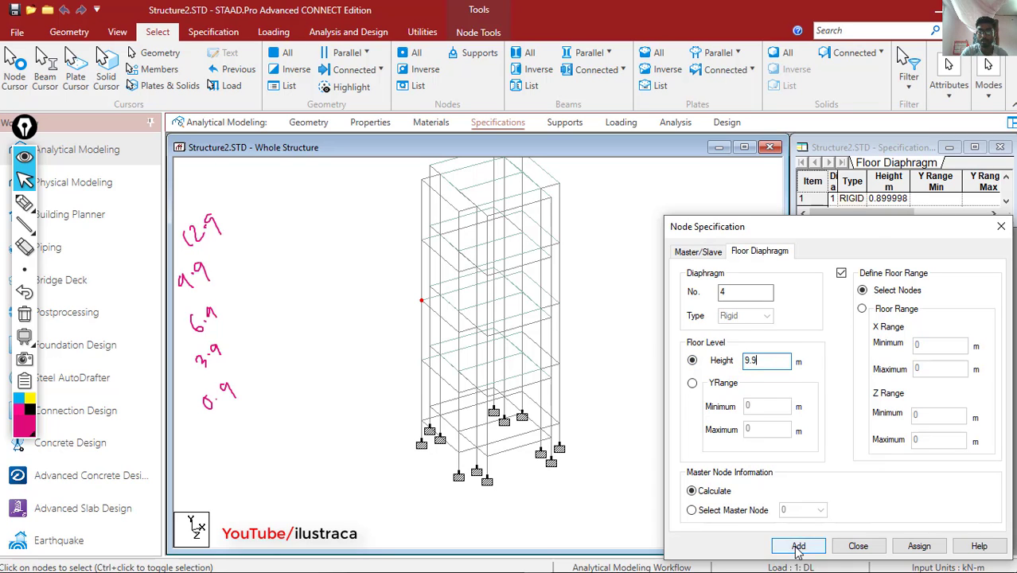
Add rigid floor diaphragm 5 at a height of 12.9 m as a node specification.
{"action": "left_click", "coordinate": [812, 408]}
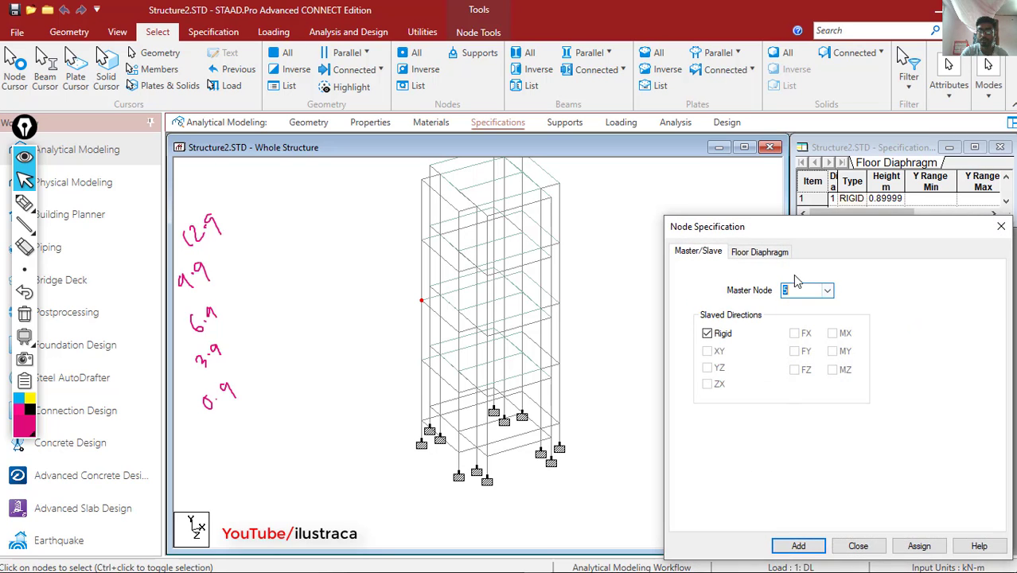
{"action": "left_click", "coordinate": [759, 251]}
{"action": "left_click_drag", "start_coordinate": [760, 360], "coordinate": [717, 366]}
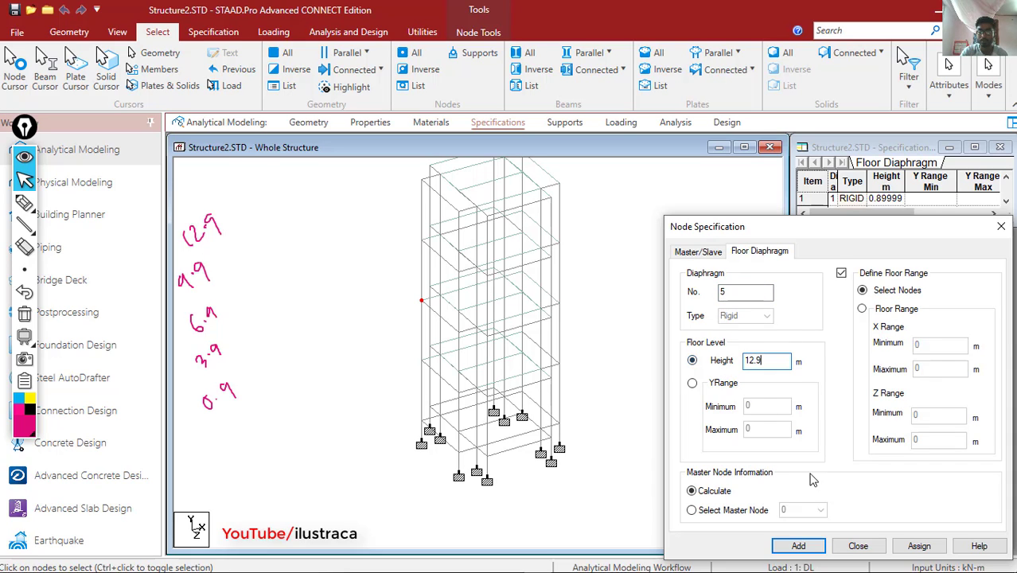
{"action": "left_click", "coordinate": [800, 546]}
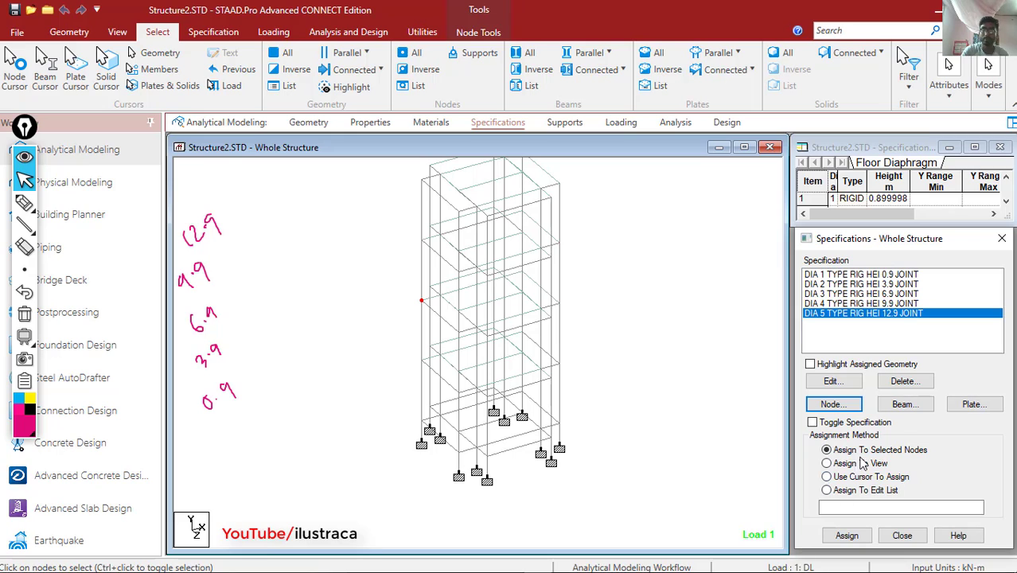
Review the defined floor diaphragm specifications, ending on DIA 1, and clear the handwritten height notes from the screen.
{"action": "left_click", "coordinate": [845, 285]}
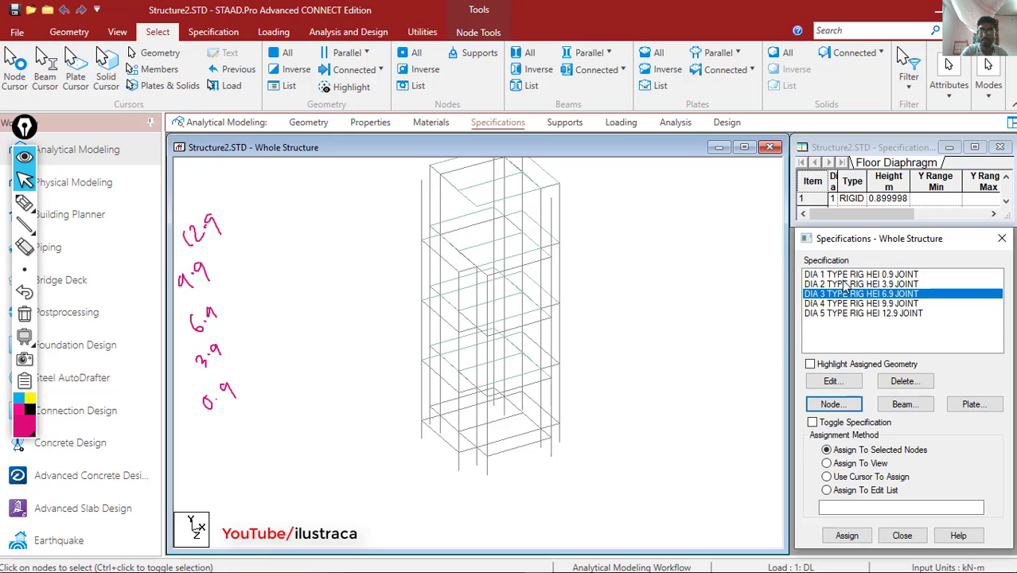
{"action": "left_click", "coordinate": [845, 275]}
{"action": "middle_click_drag", "start_coordinate": [510, 390], "coordinate": [538, 439]}
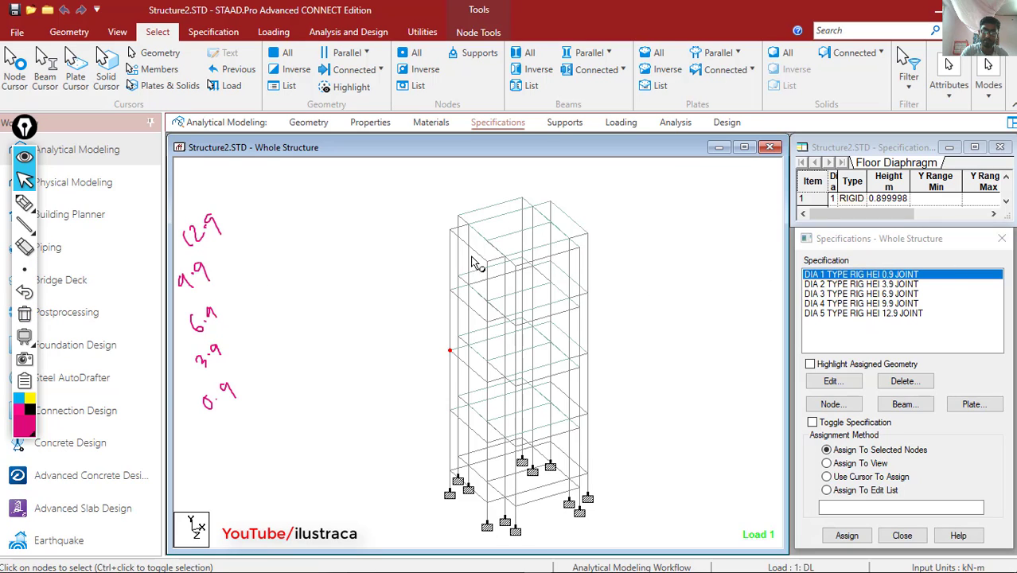
{"action": "left_click", "coordinate": [25, 315]}
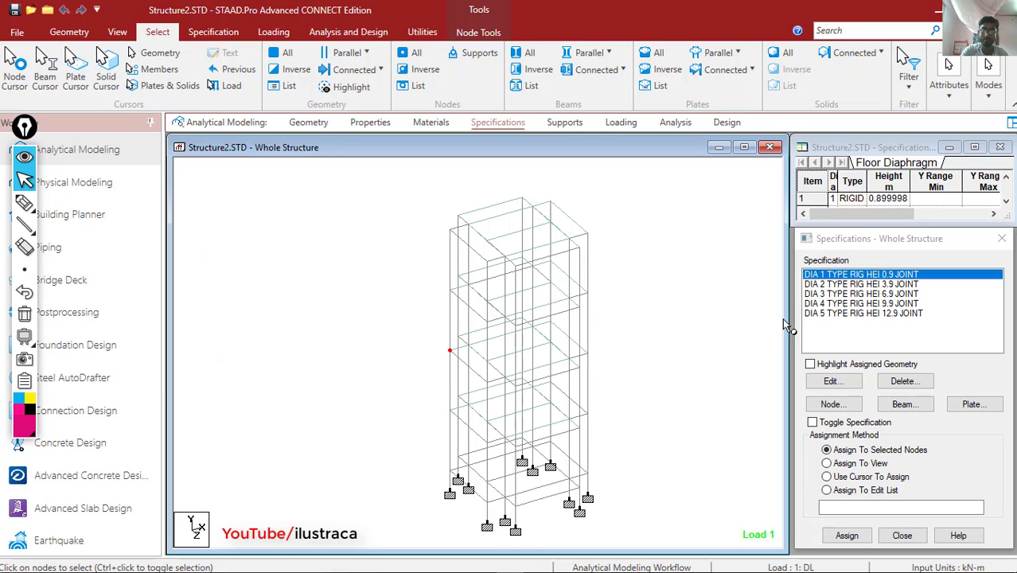
{"action": "middle_click_drag", "start_coordinate": [597, 341], "coordinate": [561, 301]}
{"action": "middle_click_drag", "start_coordinate": [429, 336], "coordinate": [434, 354]}
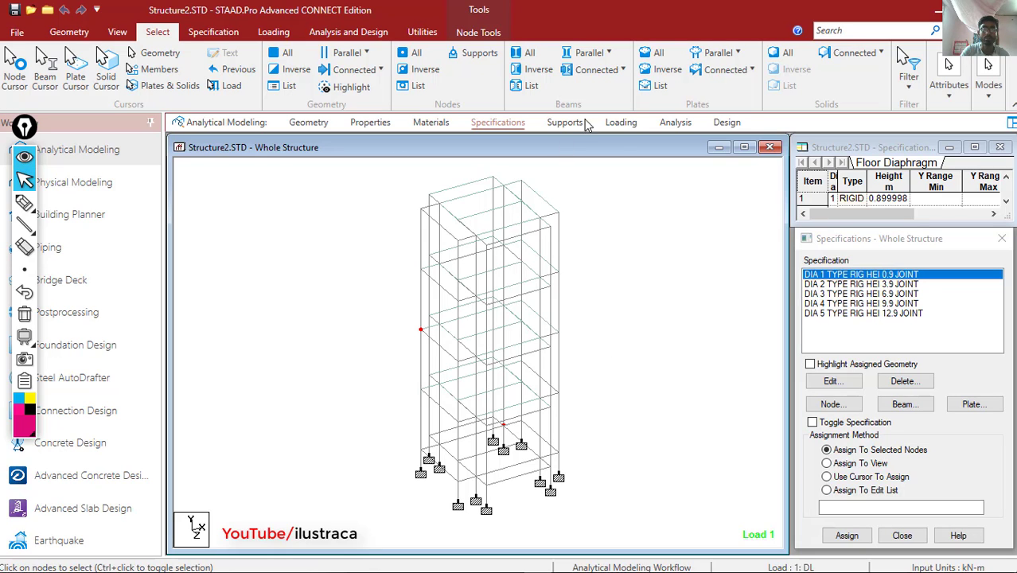
Open the structure's analysis command list and check that the floor diaphragm entries are included.
{"action": "left_click", "coordinate": [675, 123]}
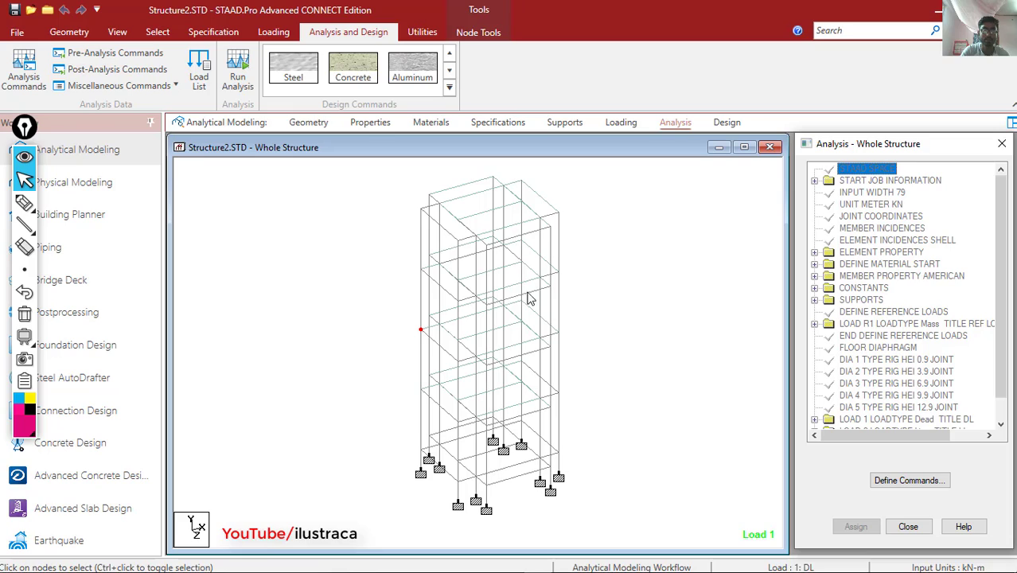
{"action": "scroll", "coordinate": [960, 354], "scroll_direction": "down", "scroll_amount": 1}
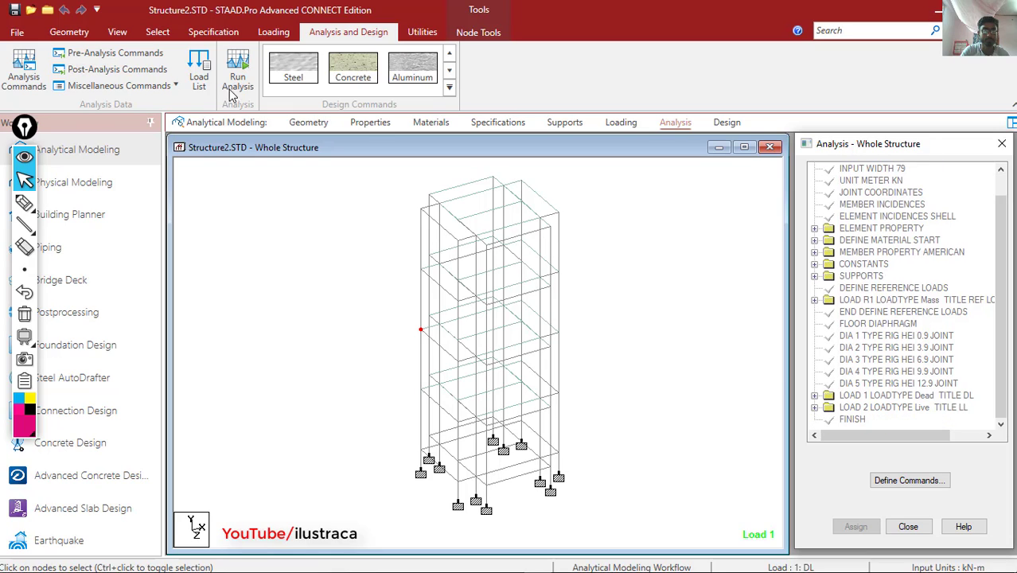
{"action": "left_click", "coordinate": [124, 86]}
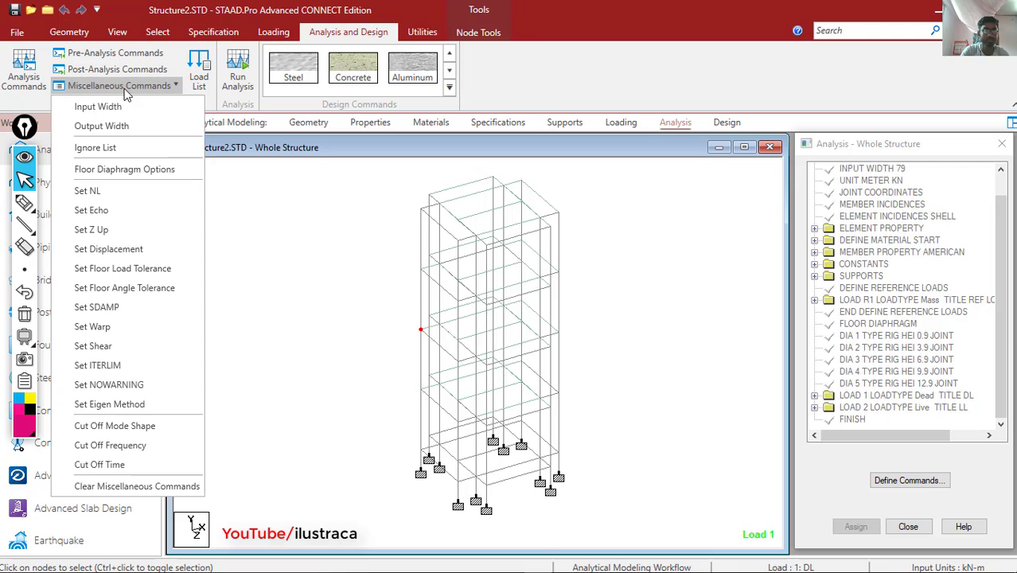
{"action": "left_click", "coordinate": [374, 269]}
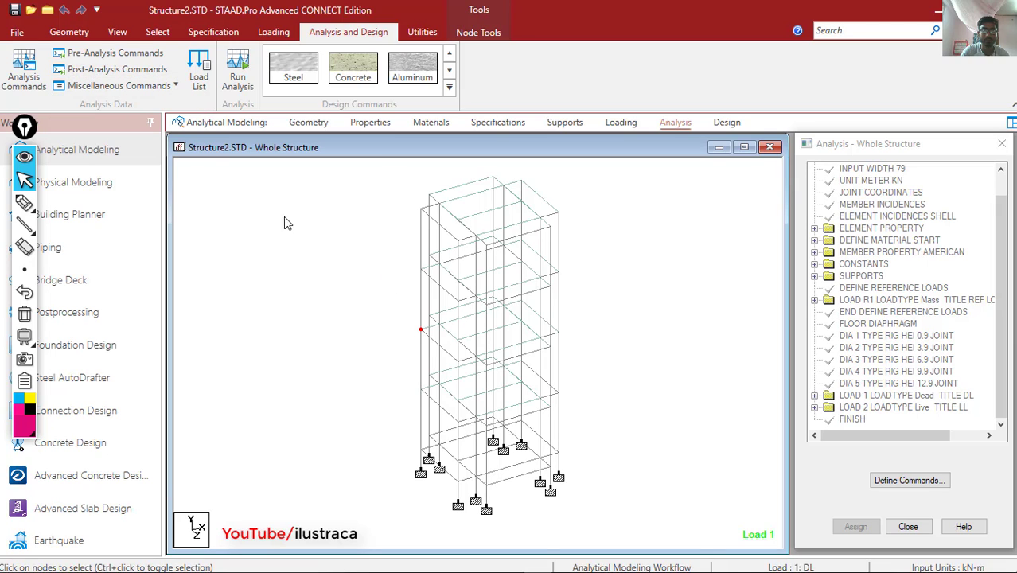
{"action": "left_click", "coordinate": [139, 86]}
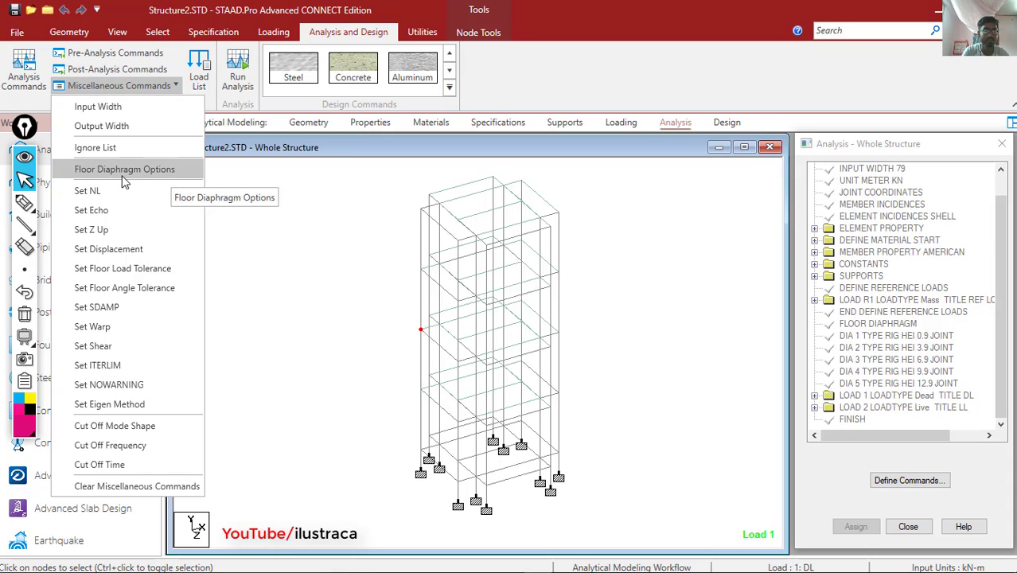
{"action": "left_click", "coordinate": [25, 204]}
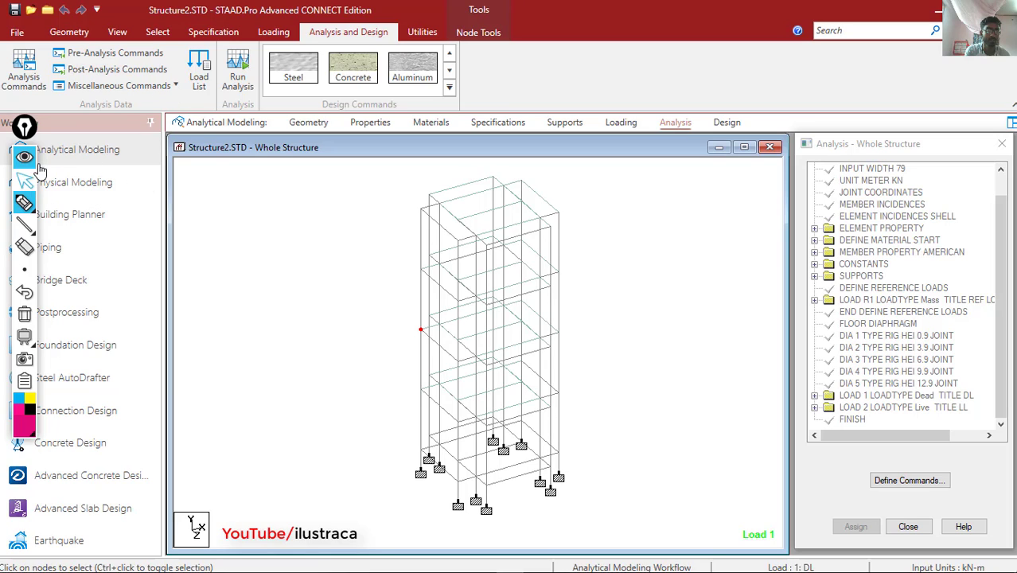
{"action": "left_click", "coordinate": [25, 181]}
Configure the floor diaphragm options to check irregularities with IS1893 2016 as the design code.
{"action": "left_click", "coordinate": [118, 85]}
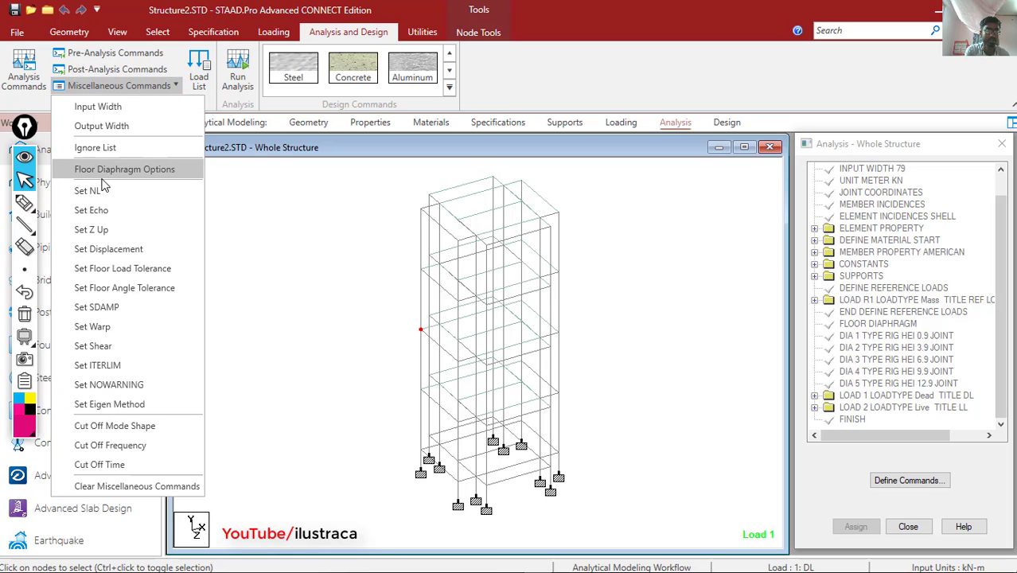
{"action": "left_click", "coordinate": [175, 169]}
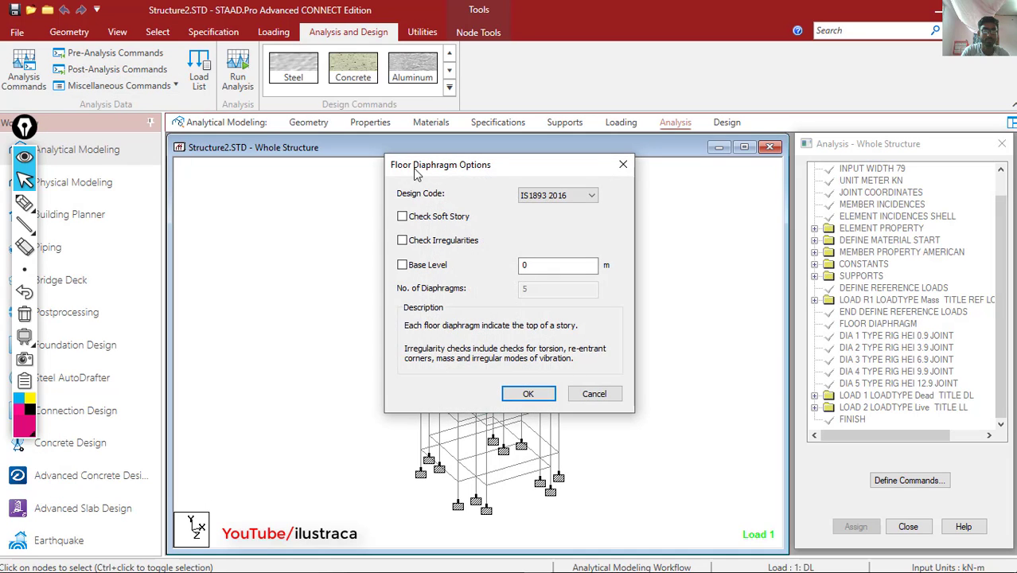
{"action": "left_click_drag", "start_coordinate": [415, 175], "coordinate": [289, 129]}
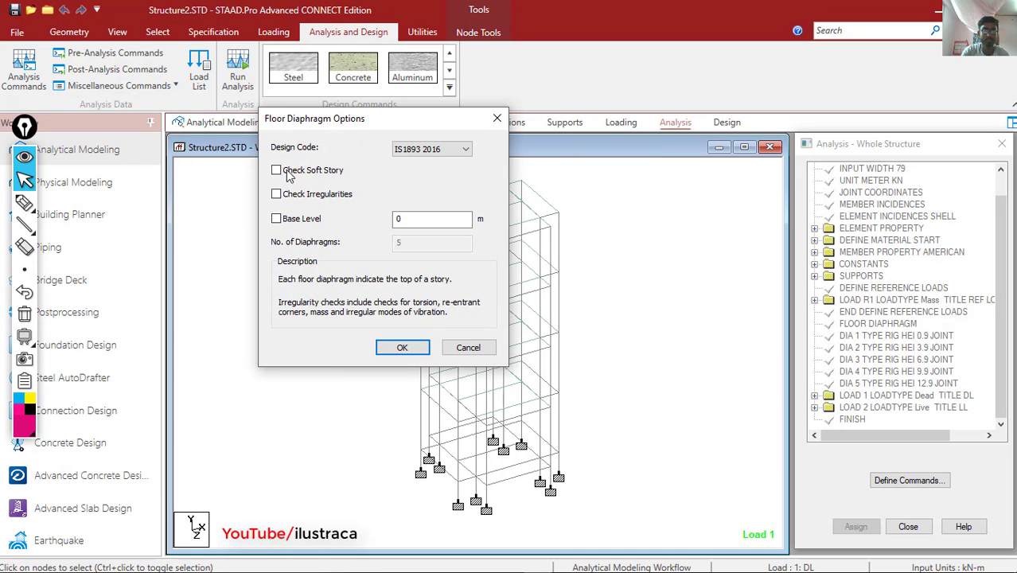
{"action": "left_click", "coordinate": [437, 151]}
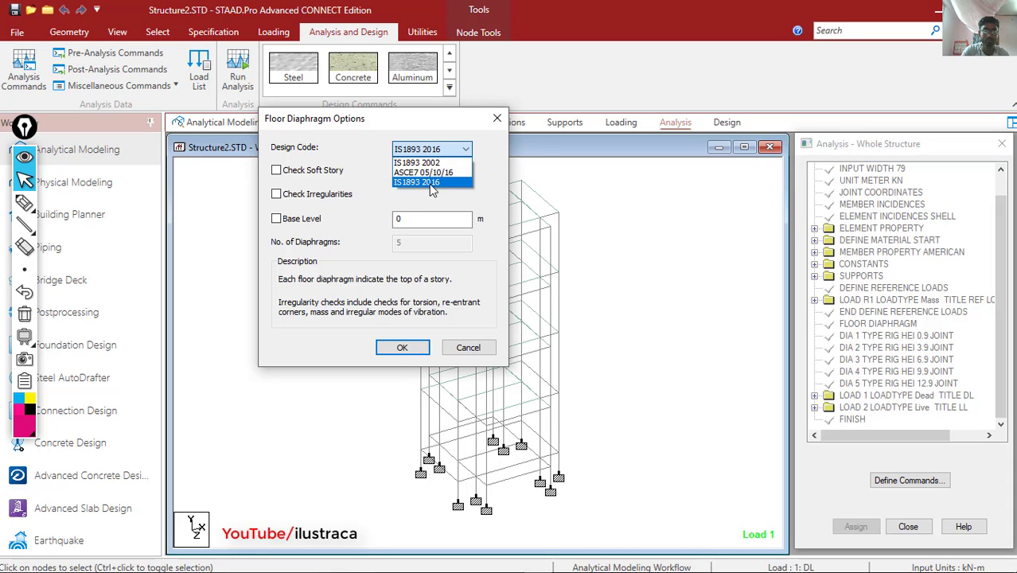
{"action": "left_click", "coordinate": [432, 185]}
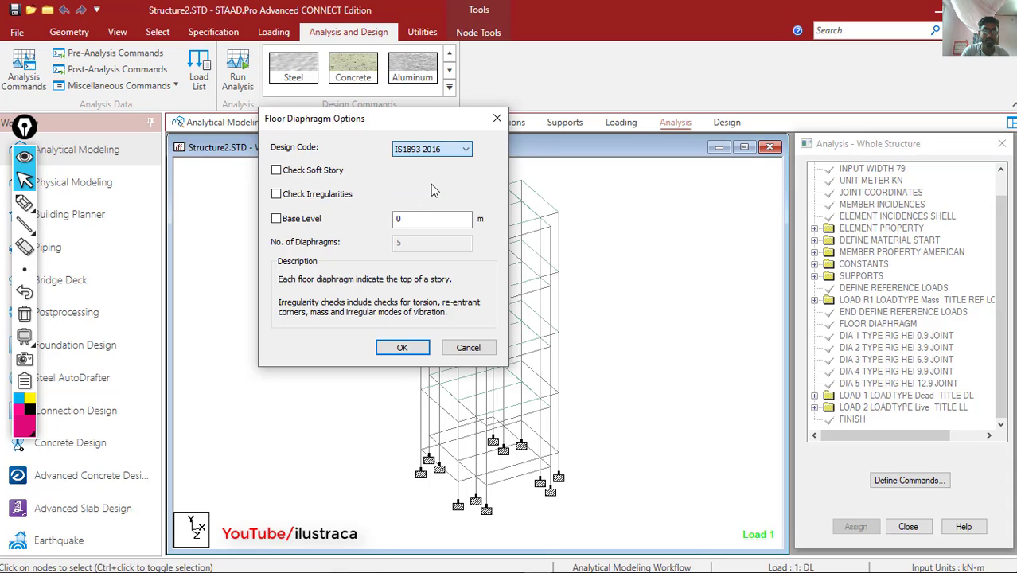
{"action": "left_click", "coordinate": [348, 199]}
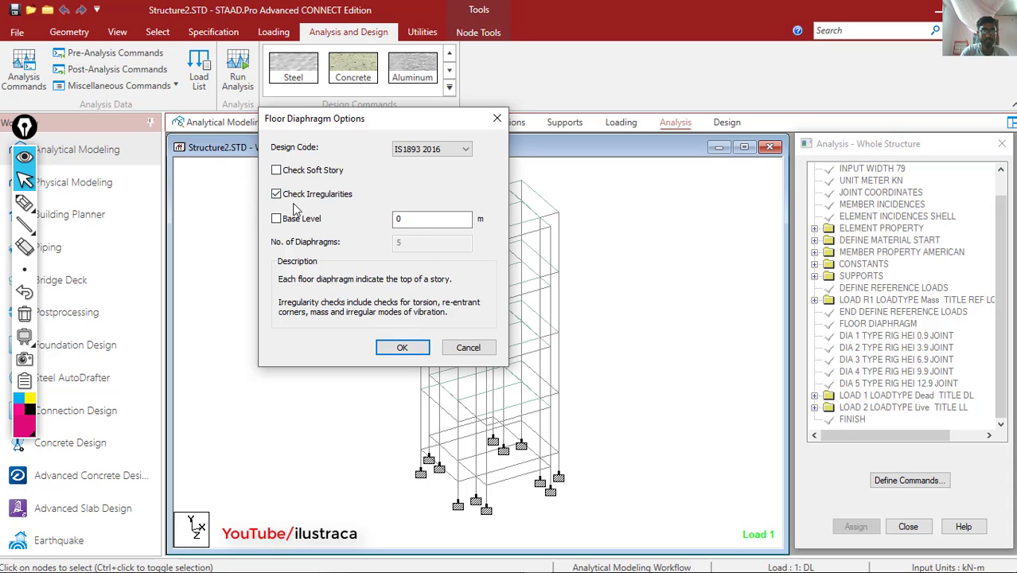
{"action": "left_click", "coordinate": [398, 348]}
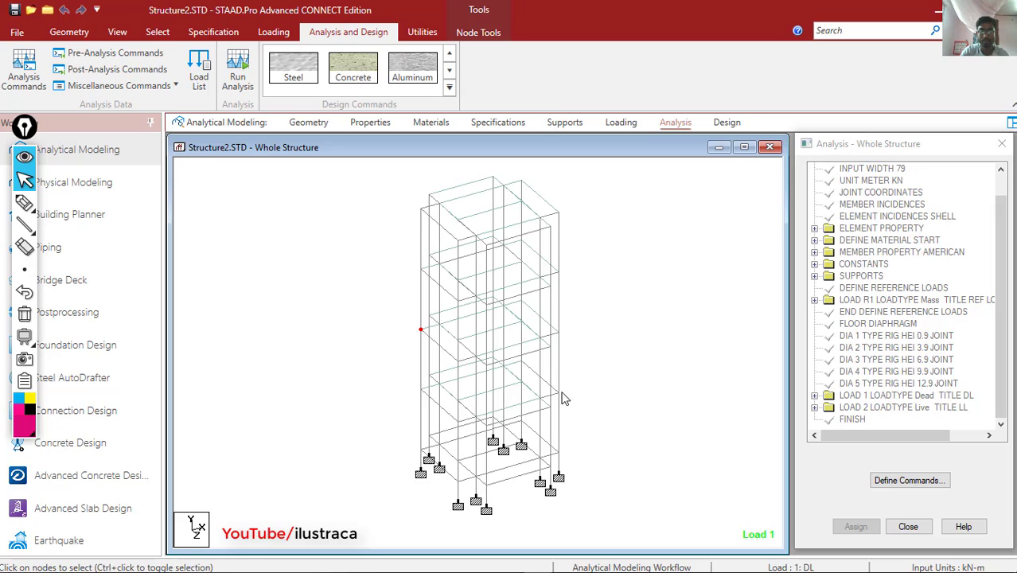
Add a Perform Analysis command with the print option All.
{"action": "left_click", "coordinate": [891, 480]}
{"action": "left_click", "coordinate": [521, 391]}
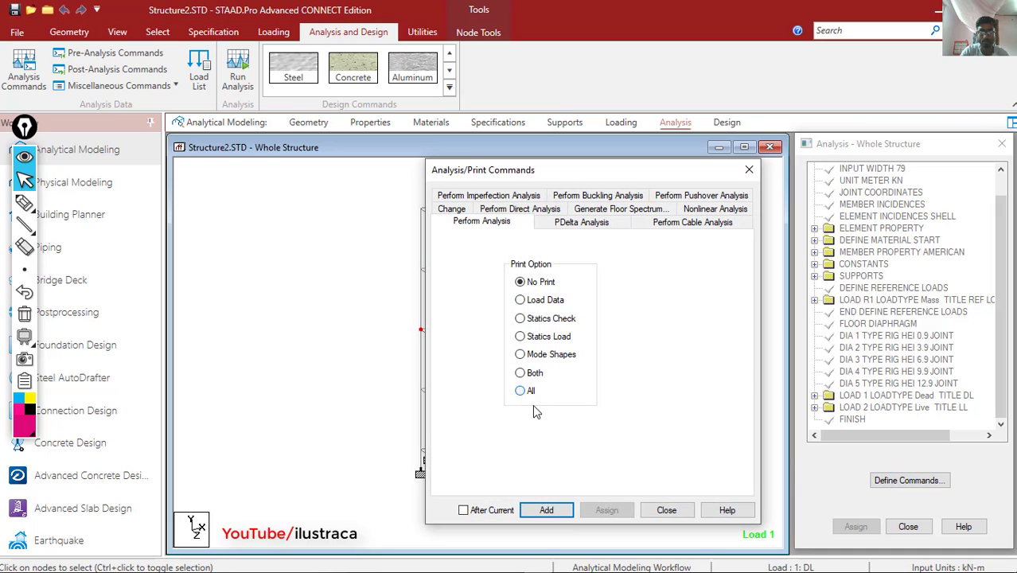
{"action": "left_click", "coordinate": [541, 510]}
{"action": "left_click", "coordinate": [666, 510]}
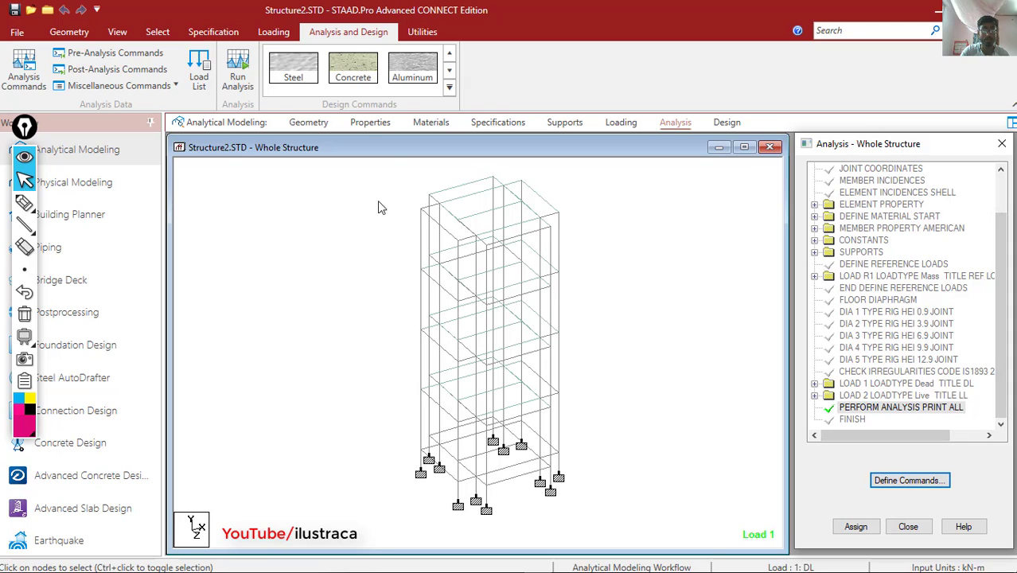
Run the analysis and open its output file for viewing.
{"action": "left_click", "coordinate": [237, 73]}
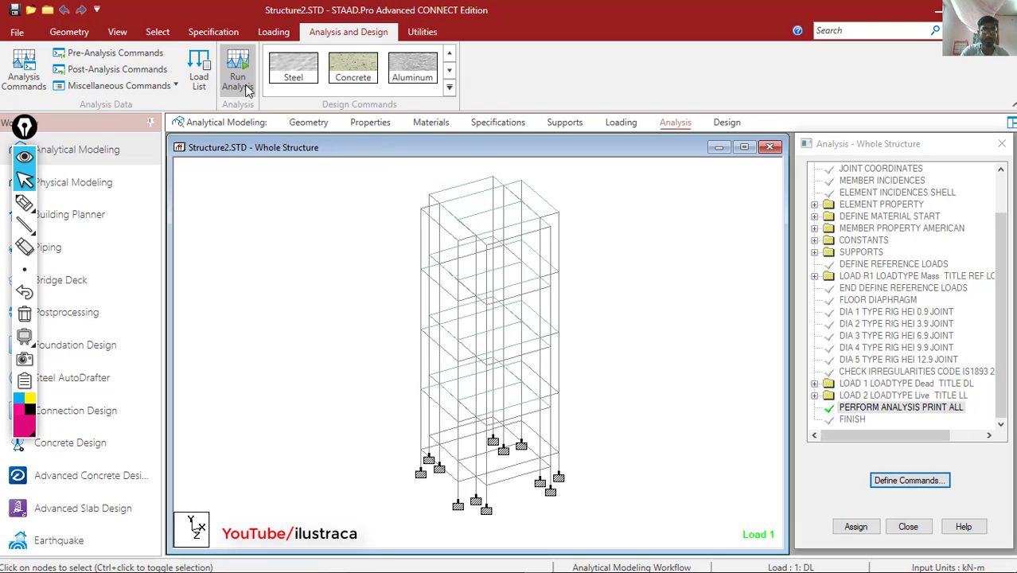
{"action": "left_click", "coordinate": [498, 370]}
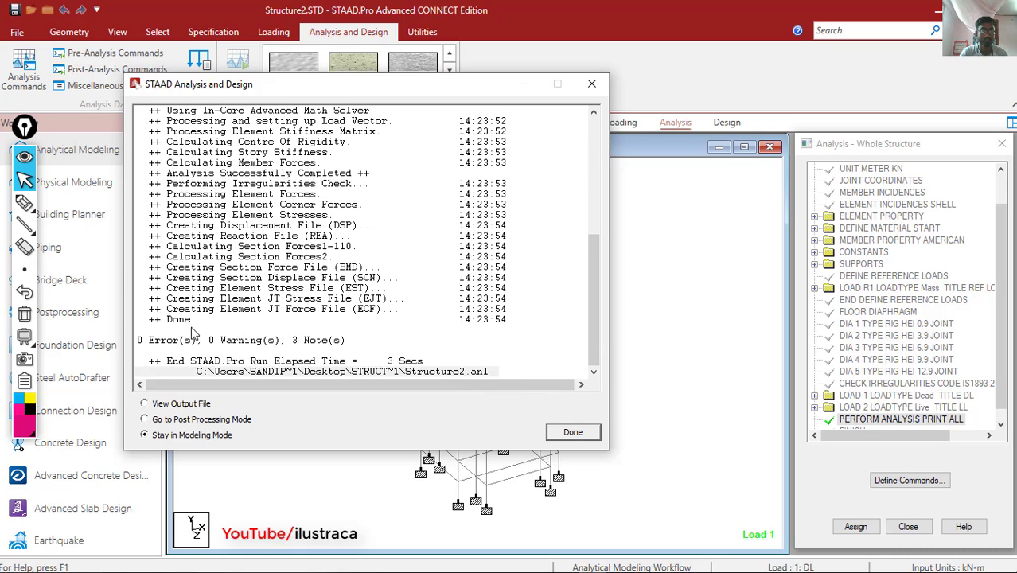
{"action": "left_click", "coordinate": [191, 405]}
{"action": "left_click", "coordinate": [561, 433]}
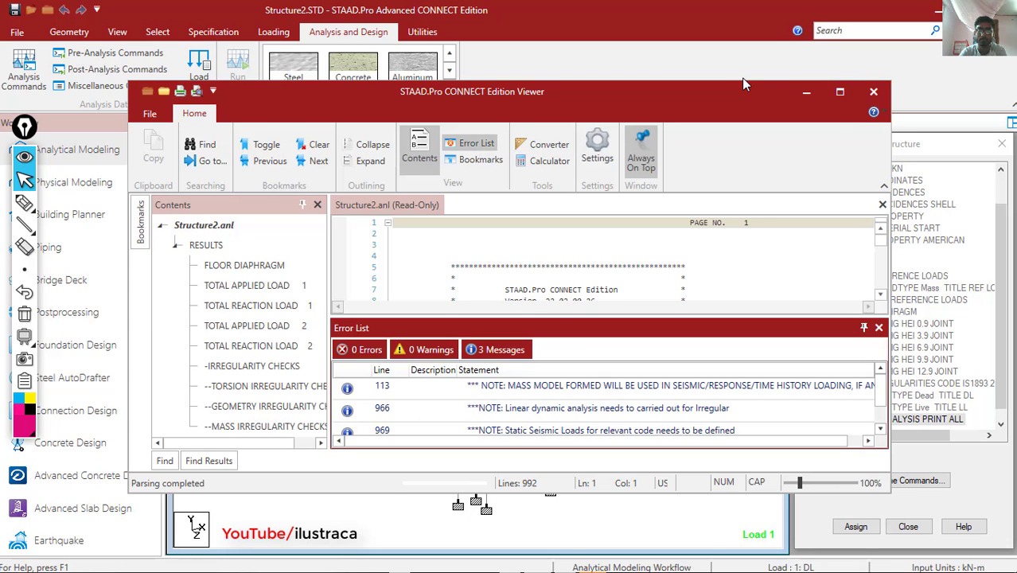
Enlarge the output report's viewing area and go to the geometry irregularity checks in the results.
{"action": "left_click_drag", "start_coordinate": [742, 81], "coordinate": [742, 3]}
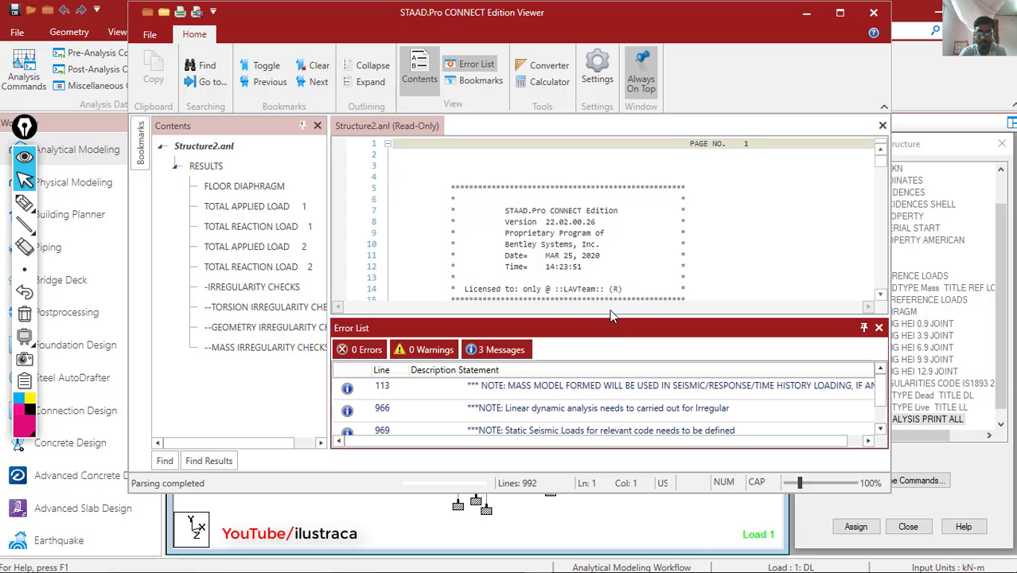
{"action": "left_click_drag", "start_coordinate": [610, 317], "coordinate": [616, 430]}
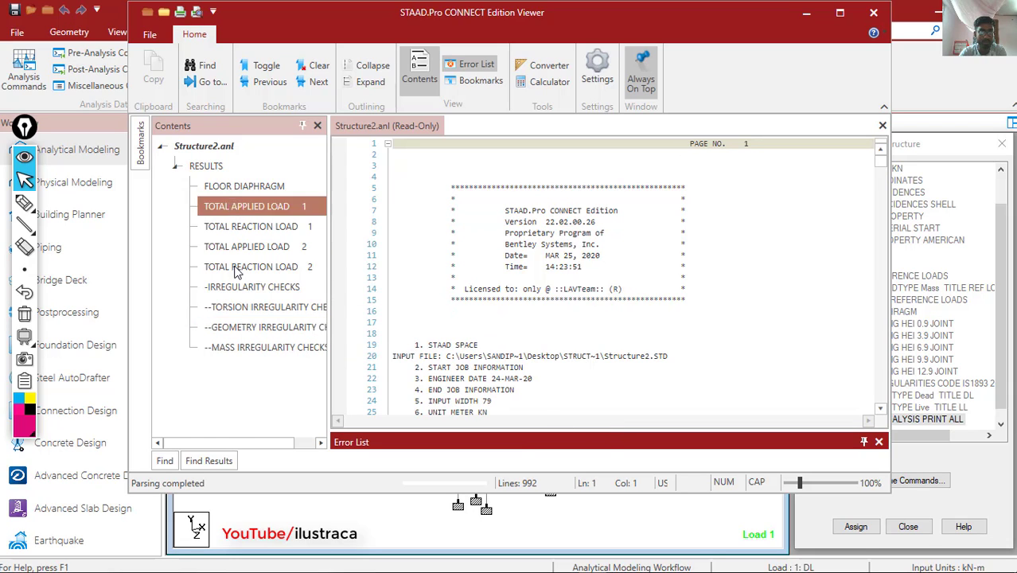
{"action": "left_click_drag", "start_coordinate": [334, 252], "coordinate": [366, 252]}
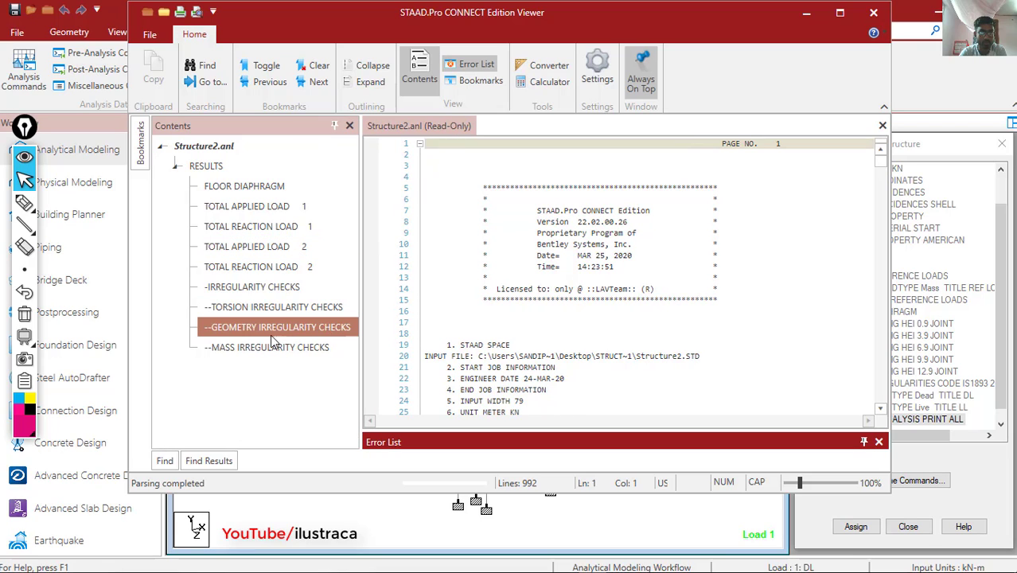
{"action": "left_click", "coordinate": [319, 327]}
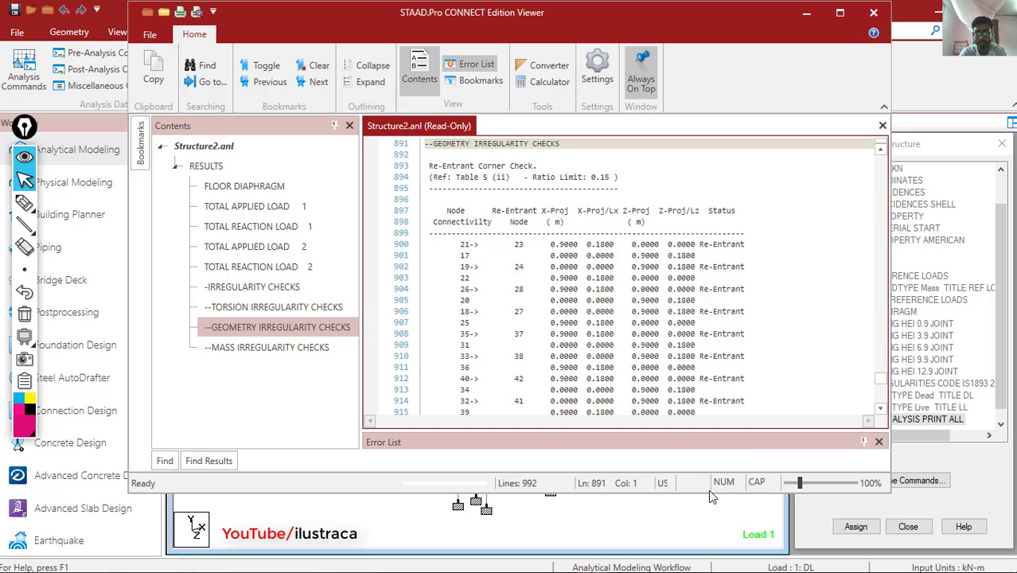
{"action": "left_click_drag", "start_coordinate": [708, 491], "coordinate": [708, 561]}
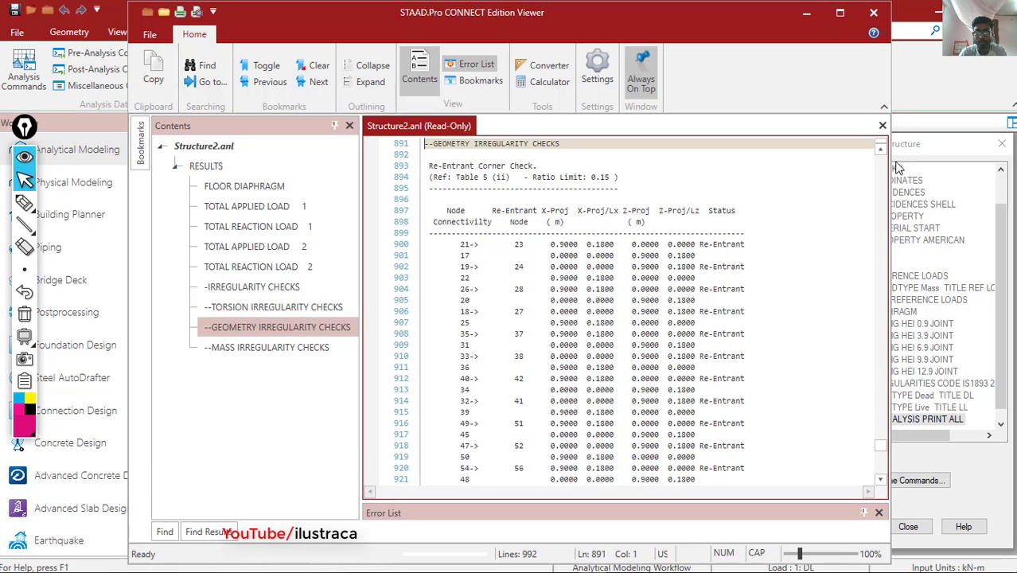
Examine the re-entrant corner check table, including its code reference, ratio limit, projection ratios and node status.
{"action": "scroll", "coordinate": [690, 317], "scroll_direction": "down", "scroll_amount": 1}
{"action": "scroll", "coordinate": [689, 316], "scroll_direction": "up", "scroll_amount": 1}
{"action": "scroll", "coordinate": [707, 255], "scroll_direction": "down", "scroll_amount": 1}
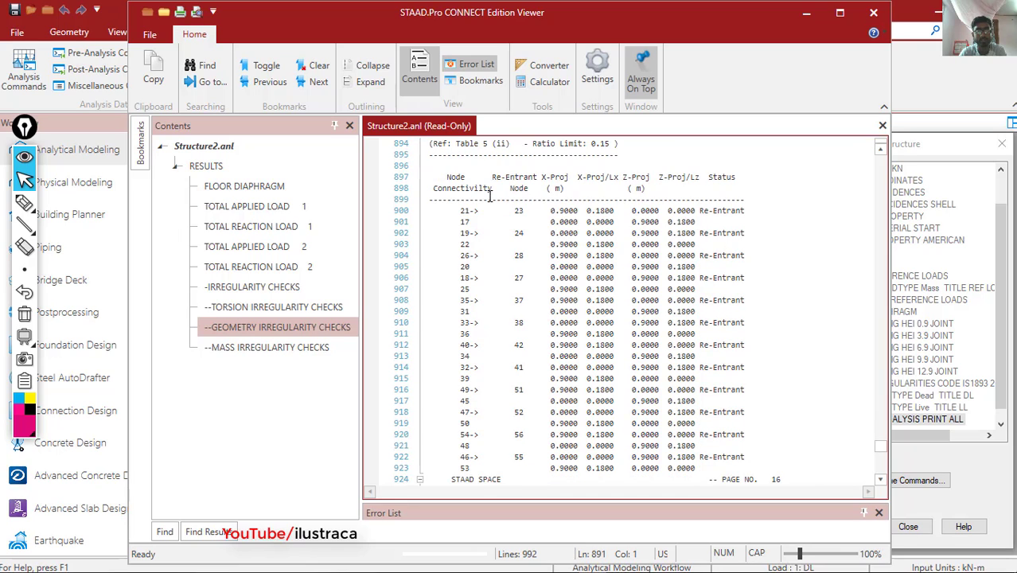
{"action": "scroll", "coordinate": [490, 195], "scroll_direction": "up", "scroll_amount": 2}
{"action": "left_click_drag", "start_coordinate": [443, 177], "coordinate": [563, 178]}
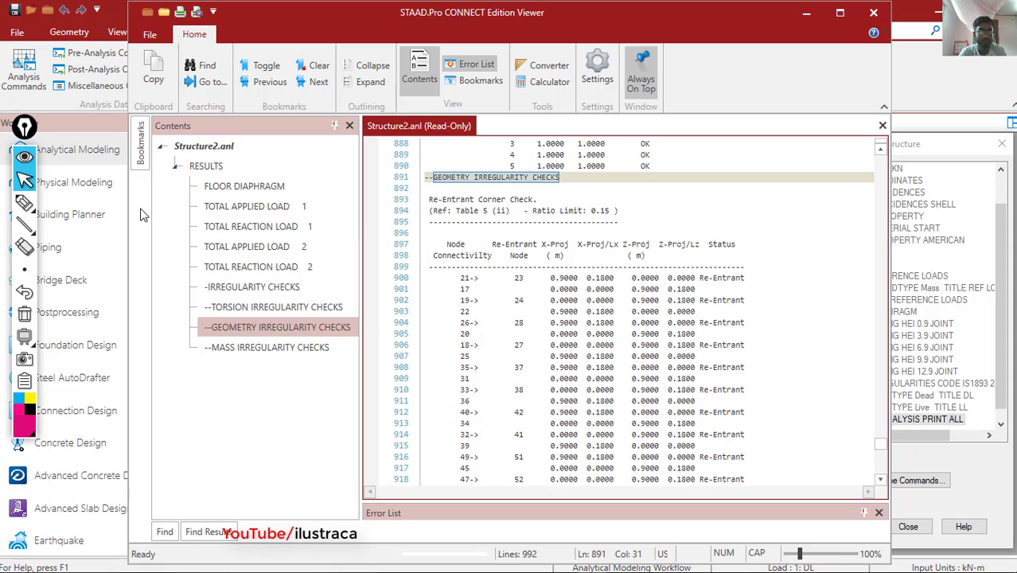
{"action": "left_click", "coordinate": [24, 202]}
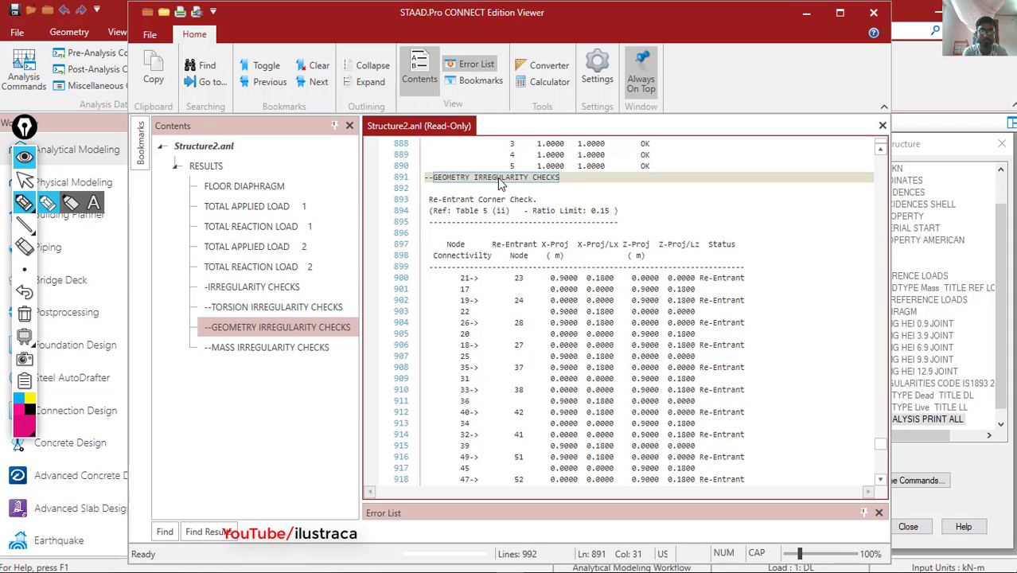
{"action": "left_click", "coordinate": [472, 156]}
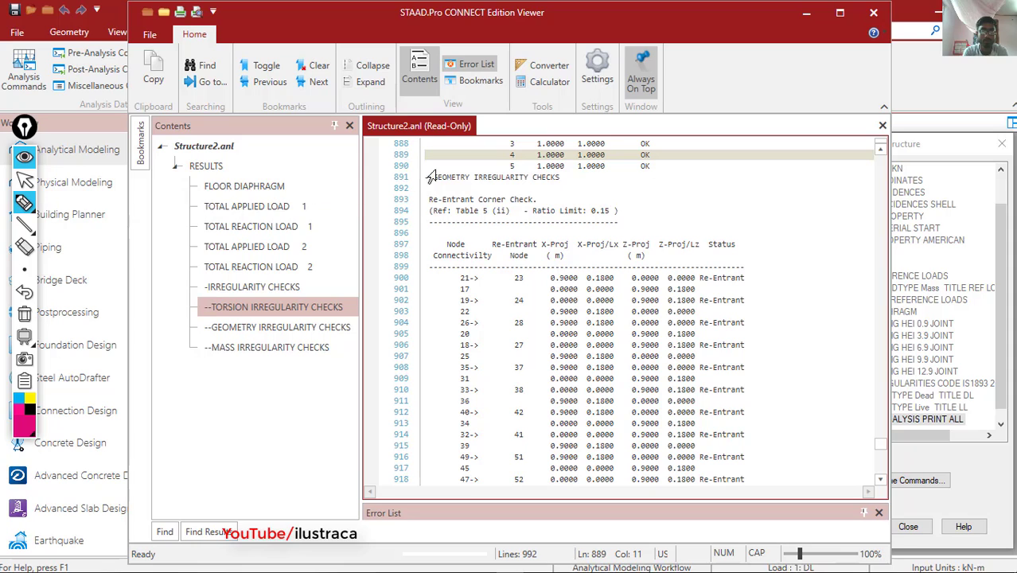
{"action": "left_click_drag", "start_coordinate": [436, 180], "coordinate": [568, 179]}
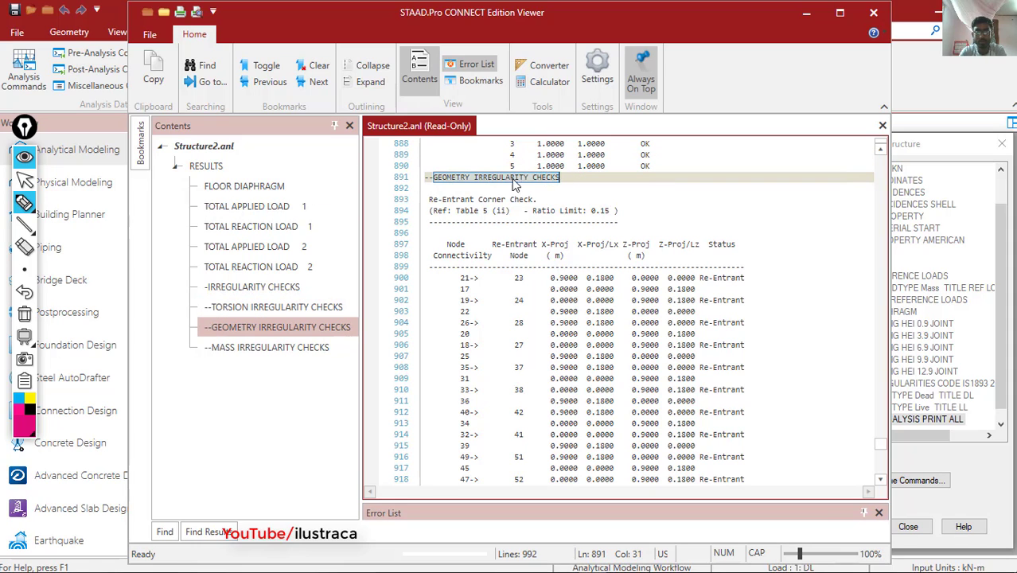
{"action": "left_click_drag", "start_coordinate": [429, 202], "coordinate": [539, 208]}
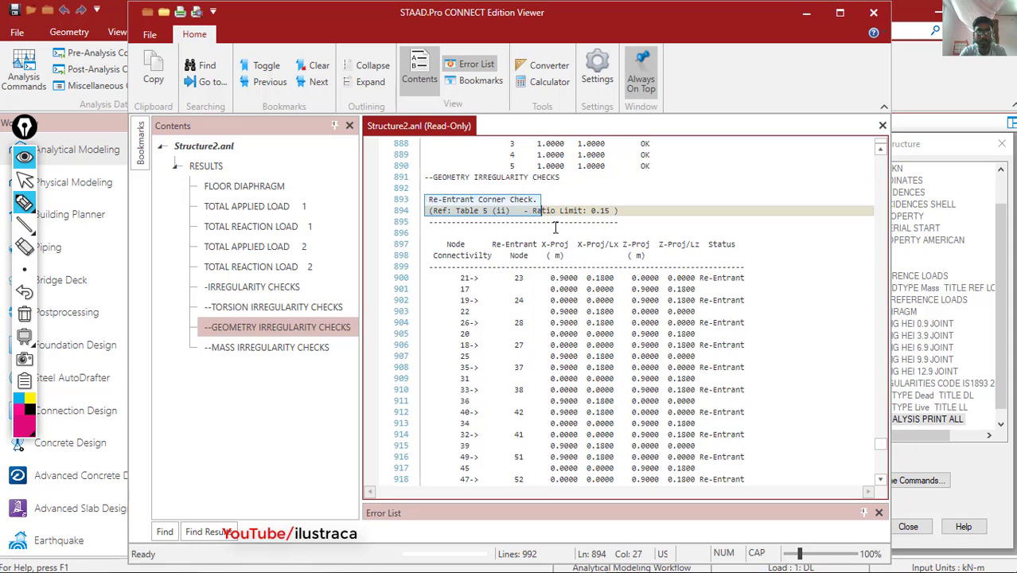
{"action": "left_click", "coordinate": [526, 226]}
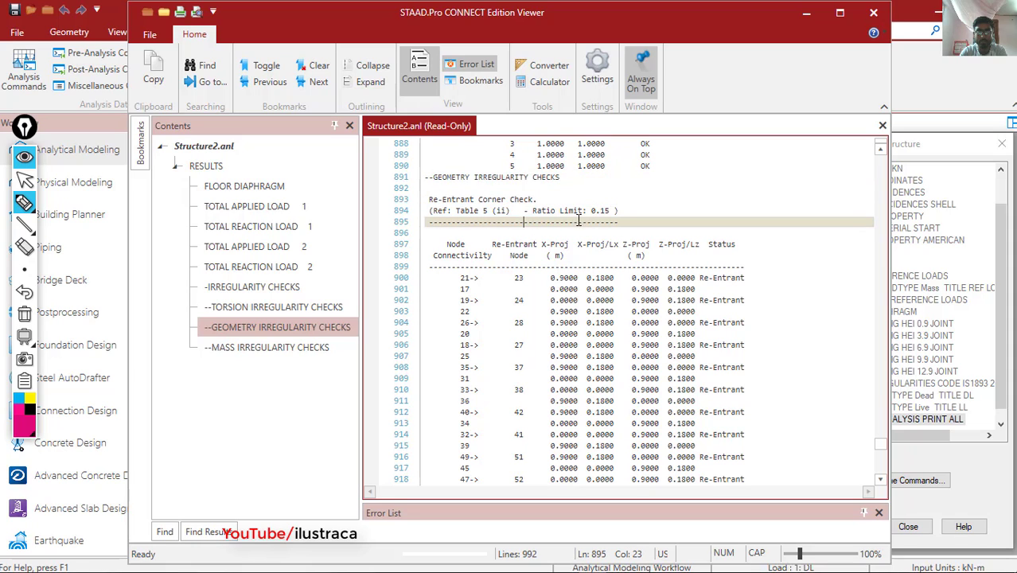
{"action": "scroll", "coordinate": [552, 247], "scroll_direction": "down", "scroll_amount": 1}
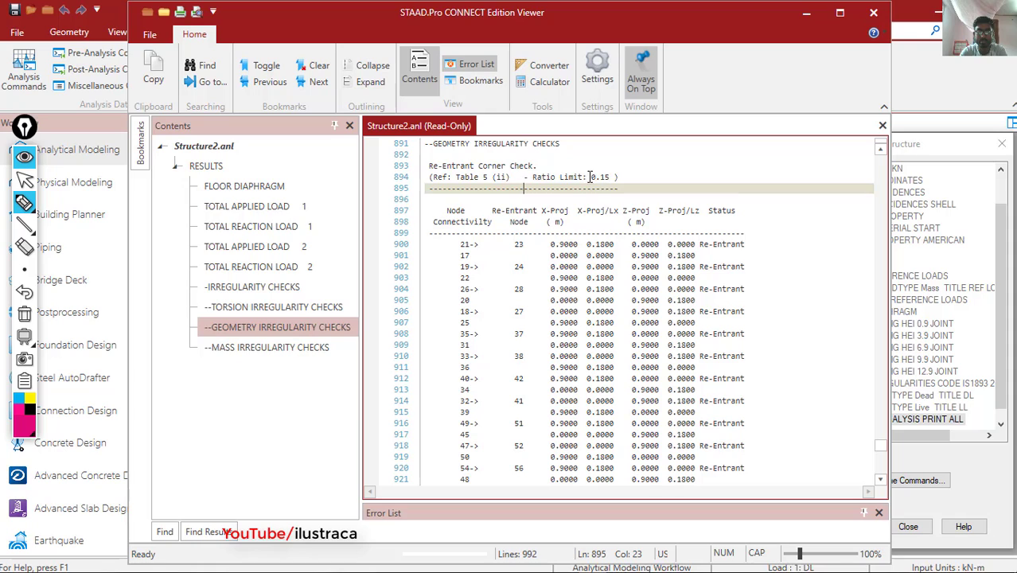
Compare the re-entrant corner check's ratio limit with the projection ratios, and read the status reported for the first listed nodes.
{"action": "left_click_drag", "start_coordinate": [590, 176], "coordinate": [613, 179]}
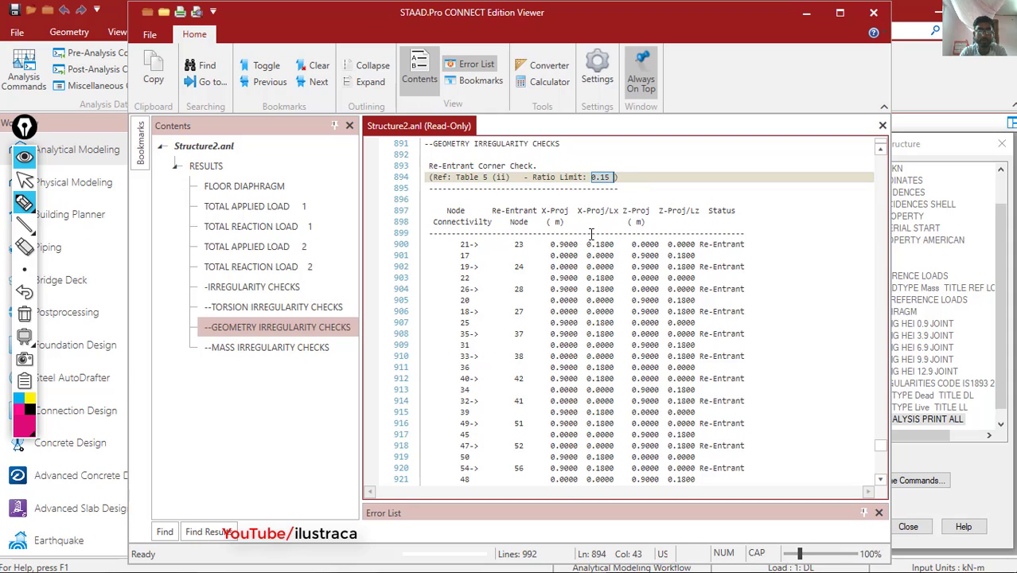
{"action": "scroll", "coordinate": [663, 244], "scroll_direction": "down", "scroll_amount": 1}
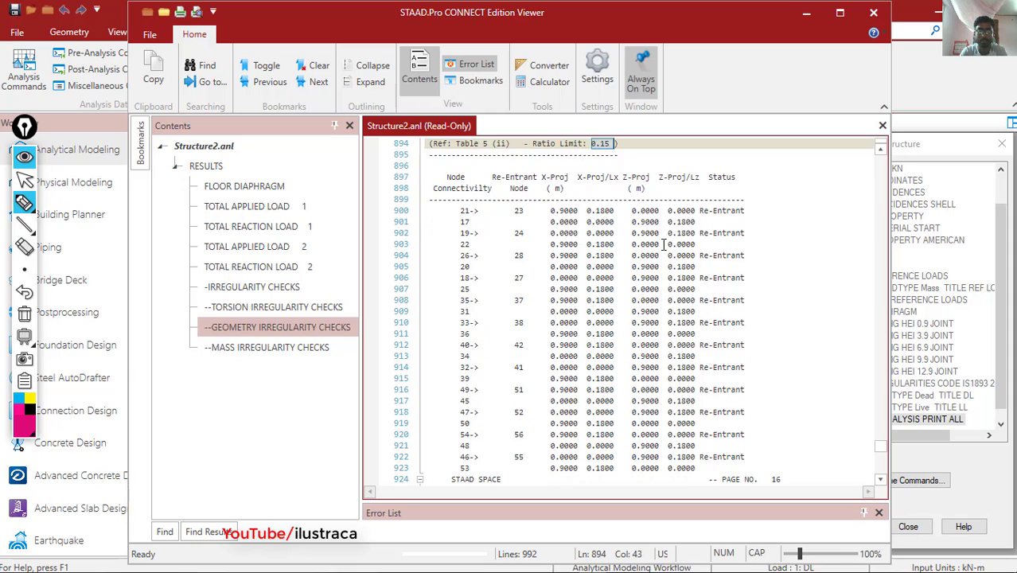
{"action": "scroll", "coordinate": [660, 250], "scroll_direction": "up", "scroll_amount": 1}
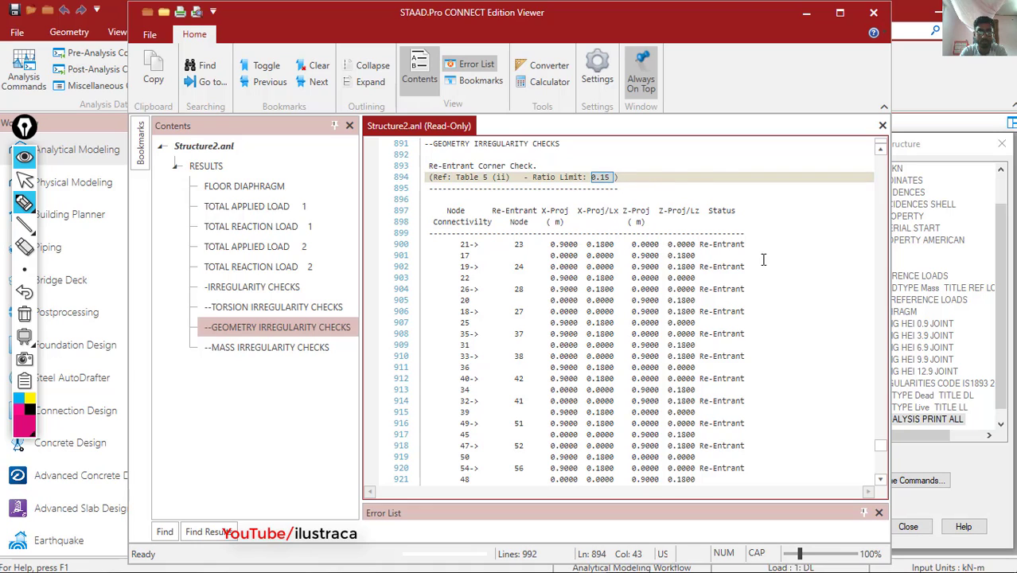
{"action": "scroll", "coordinate": [760, 258], "scroll_direction": "down", "scroll_amount": 1}
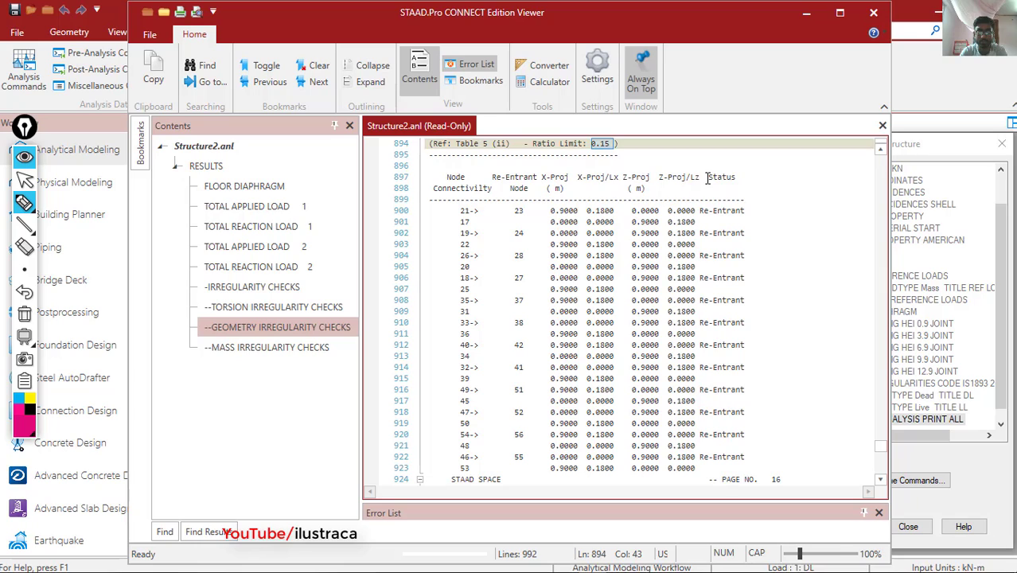
{"action": "left_click_drag", "start_coordinate": [707, 178], "coordinate": [744, 175]}
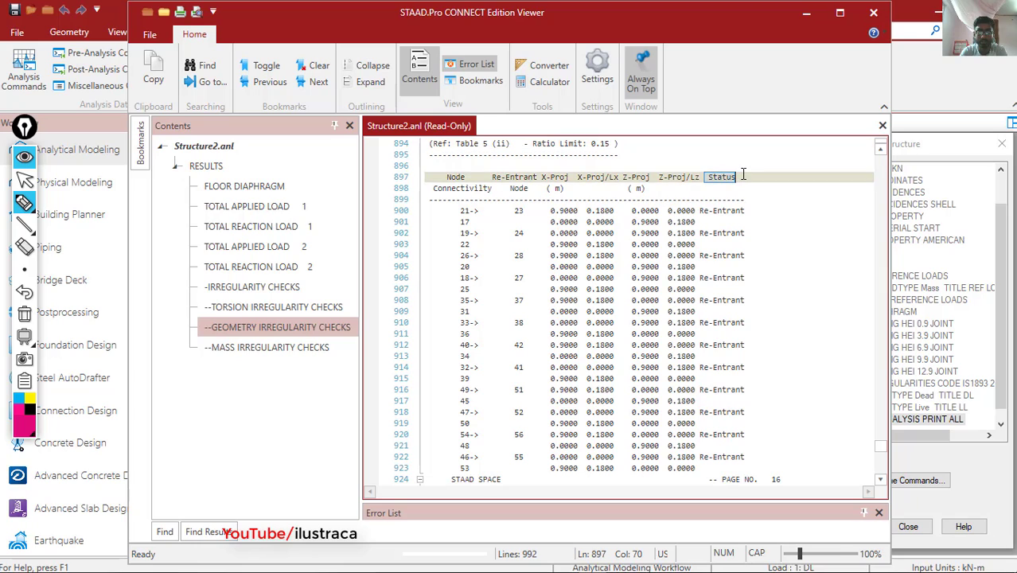
{"action": "left_click", "coordinate": [461, 221]}
{"action": "left_click_drag", "start_coordinate": [460, 210], "coordinate": [476, 210]}
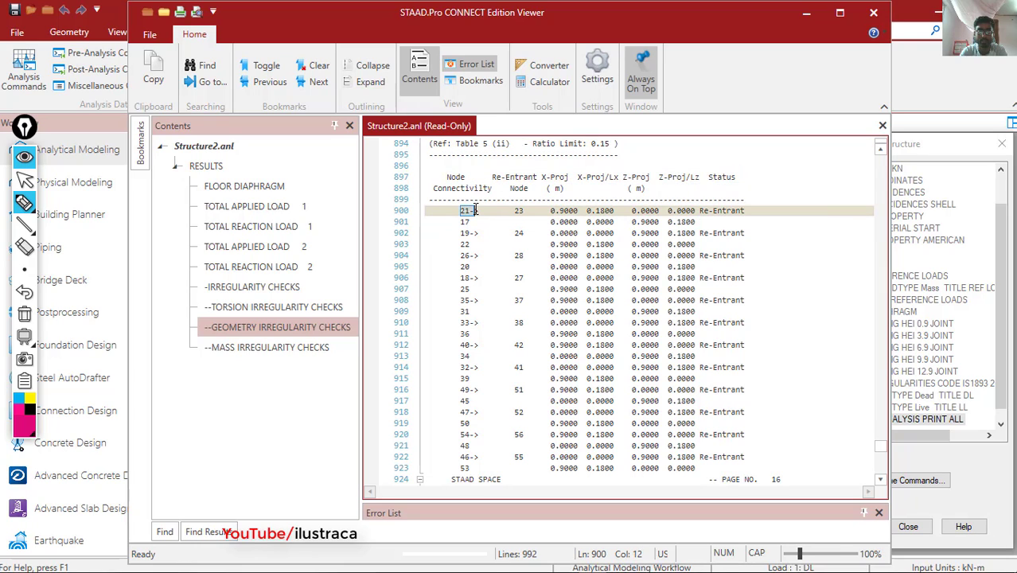
{"action": "left_click_drag", "start_coordinate": [696, 210], "coordinate": [745, 210]}
{"action": "left_click", "coordinate": [705, 242]}
Review the remaining re-entrant corner rows and the Lx and Lz dimensions listed for each diaphragm.
{"action": "scroll", "coordinate": [724, 263], "scroll_direction": "down", "scroll_amount": 9}
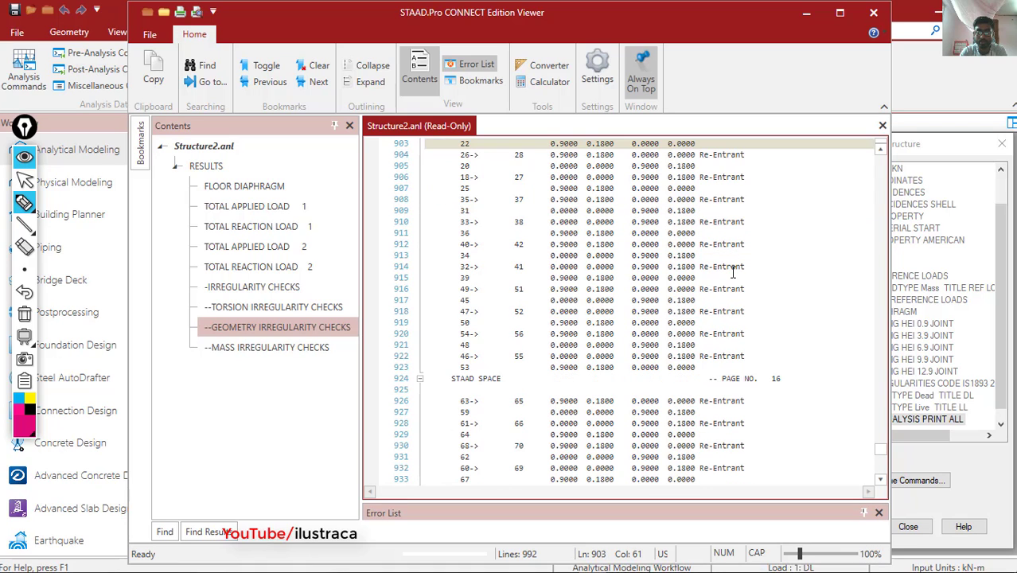
{"action": "scroll", "coordinate": [734, 277], "scroll_direction": "down", "scroll_amount": 4}
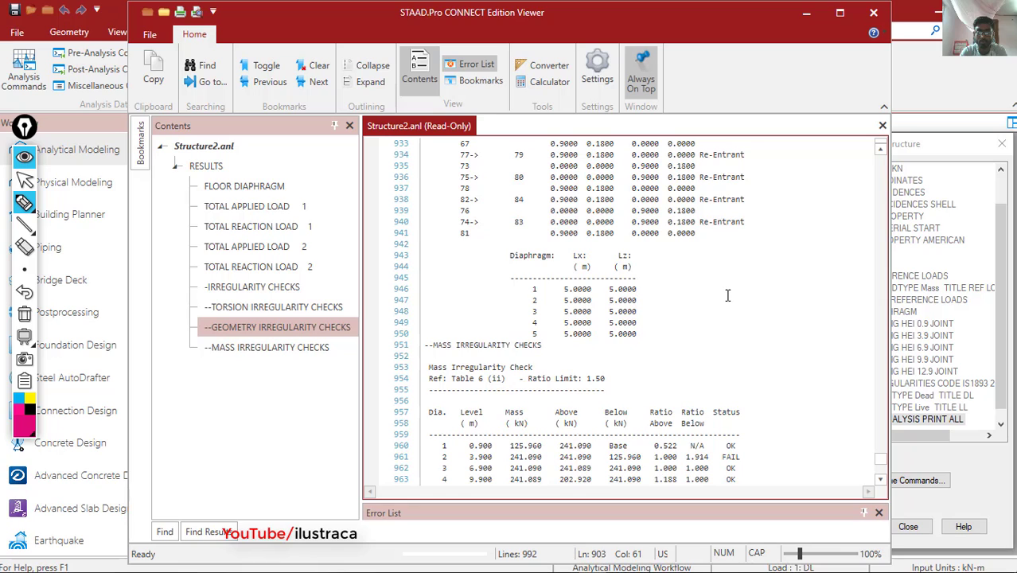
{"action": "scroll", "coordinate": [727, 296], "scroll_direction": "up", "scroll_amount": 2}
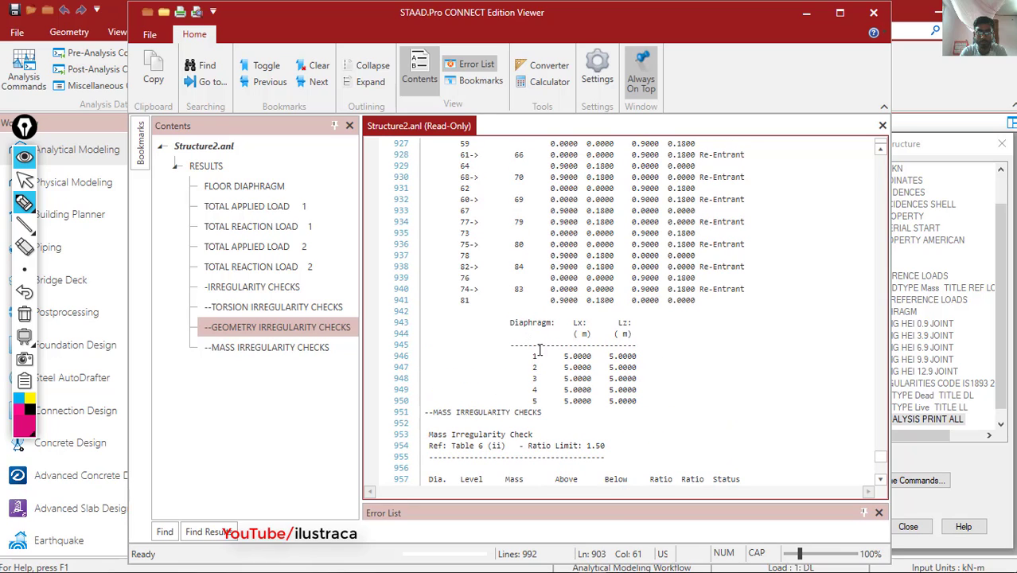
{"action": "left_click_drag", "start_coordinate": [554, 349], "coordinate": [646, 404]}
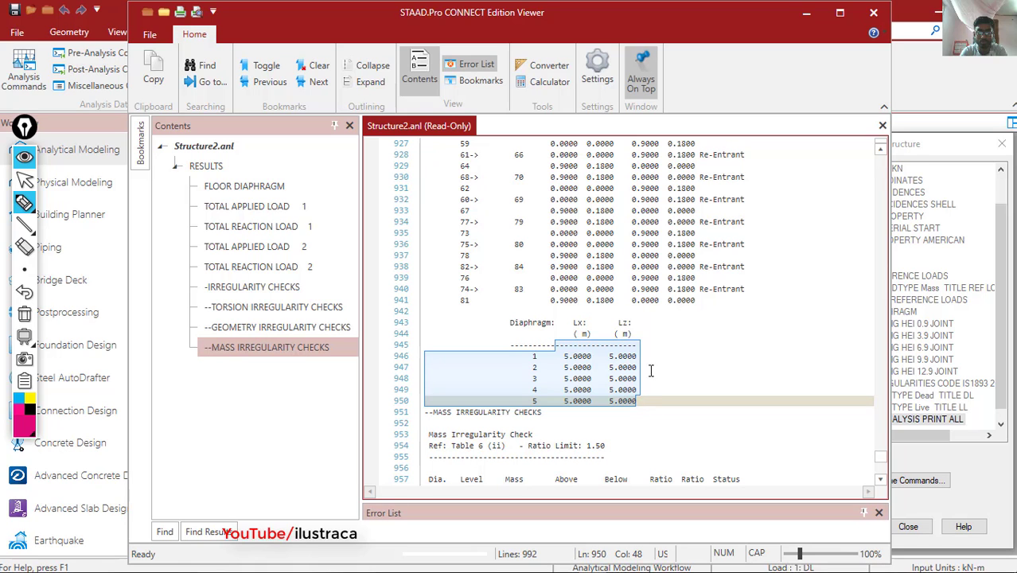
{"action": "scroll", "coordinate": [654, 374], "scroll_direction": "up", "scroll_amount": 15}
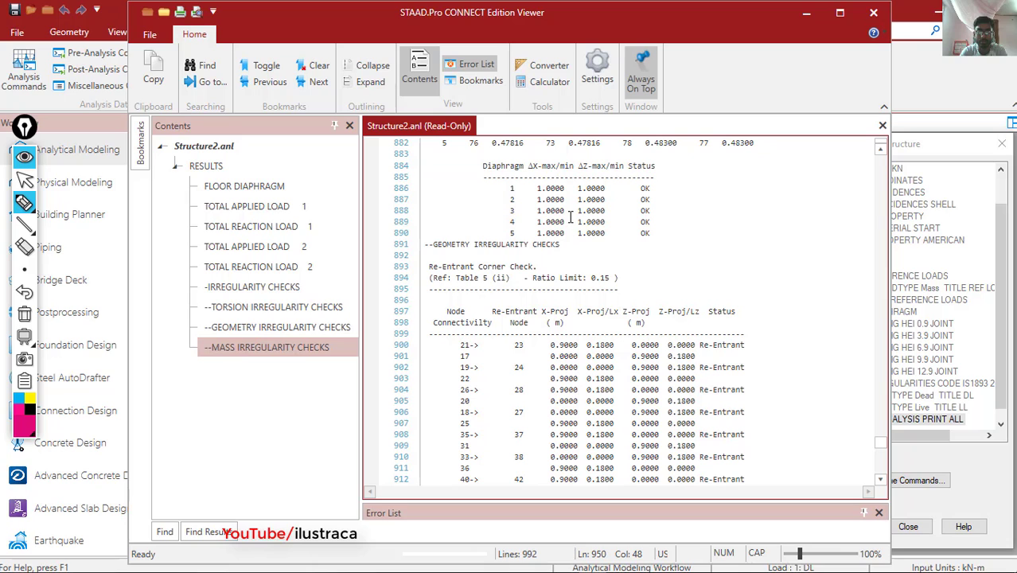
{"action": "scroll", "coordinate": [567, 204], "scroll_direction": "down", "scroll_amount": 5}
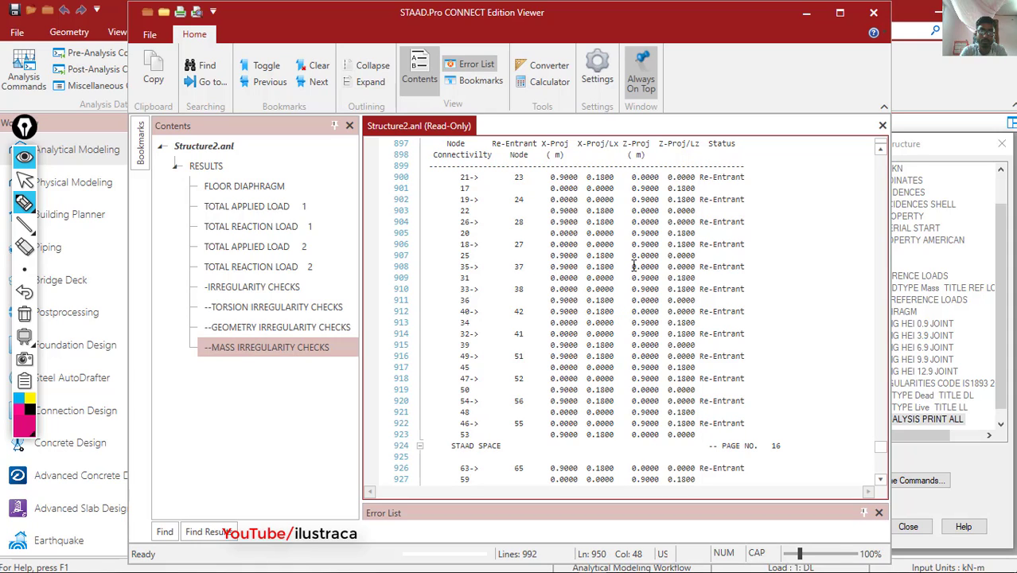
{"action": "left_click_drag", "start_coordinate": [687, 15], "coordinate": [672, 35]}
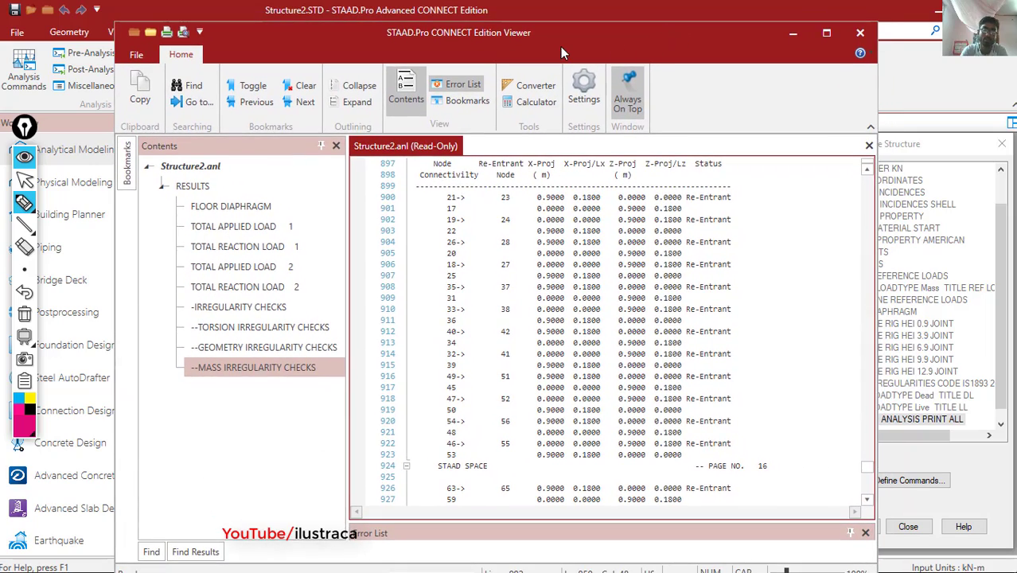
{"action": "scroll", "coordinate": [621, 296], "scroll_direction": "up", "scroll_amount": 1}
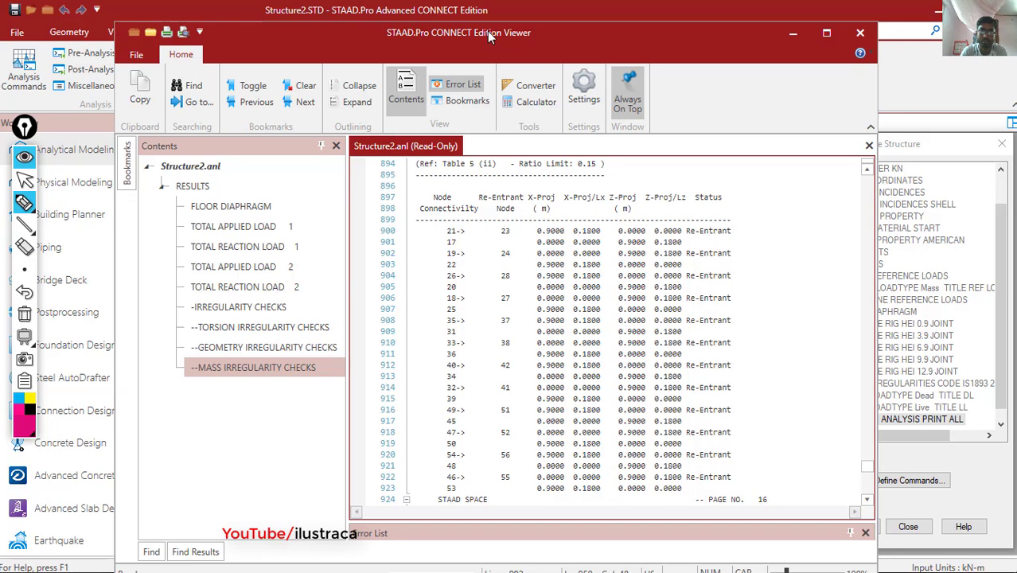
{"action": "left_click_drag", "start_coordinate": [488, 31], "coordinate": [545, 22]}
{"action": "scroll", "coordinate": [660, 277], "scroll_direction": "down", "scroll_amount": 2}
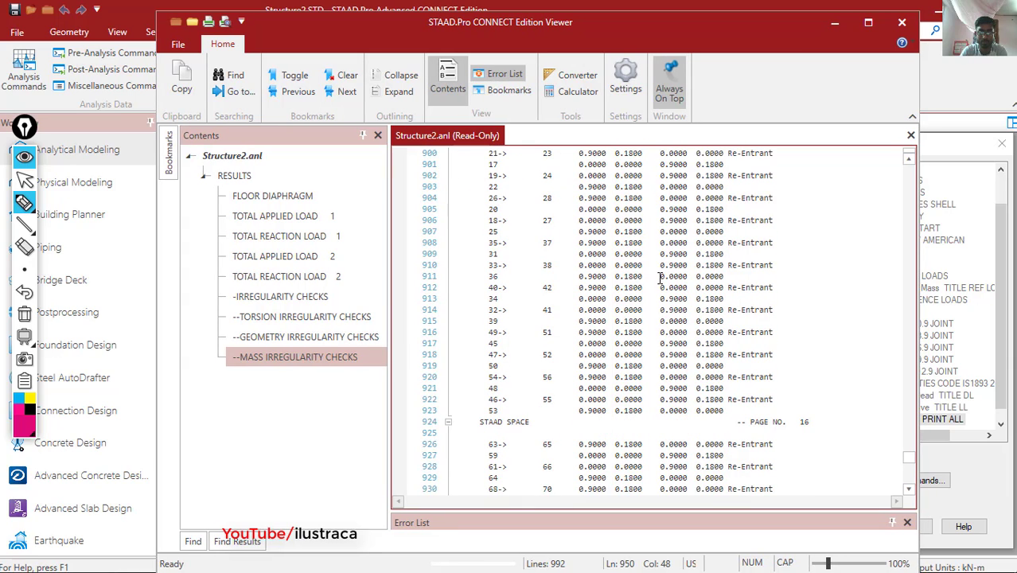
{"action": "scroll", "coordinate": [683, 325], "scroll_direction": "up", "scroll_amount": 1}
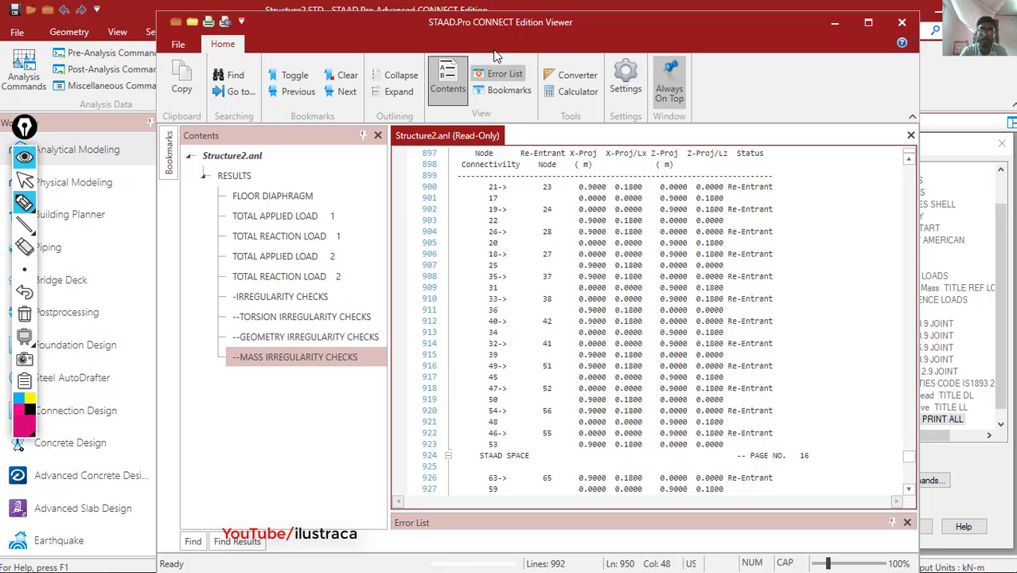
{"action": "left_click_drag", "start_coordinate": [495, 21], "coordinate": [470, 60]}
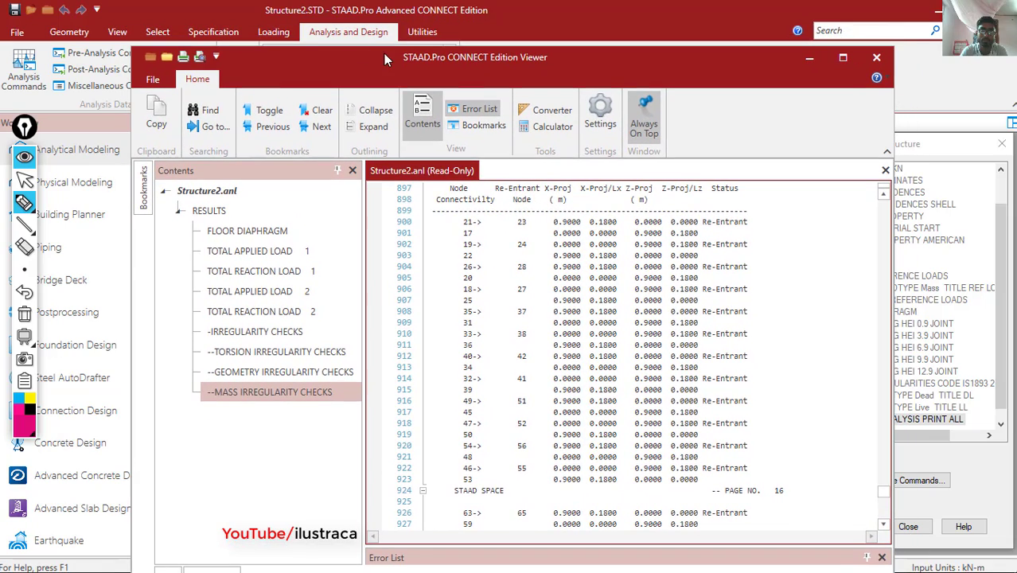
{"action": "left_click_drag", "start_coordinate": [384, 55], "coordinate": [385, 47]}
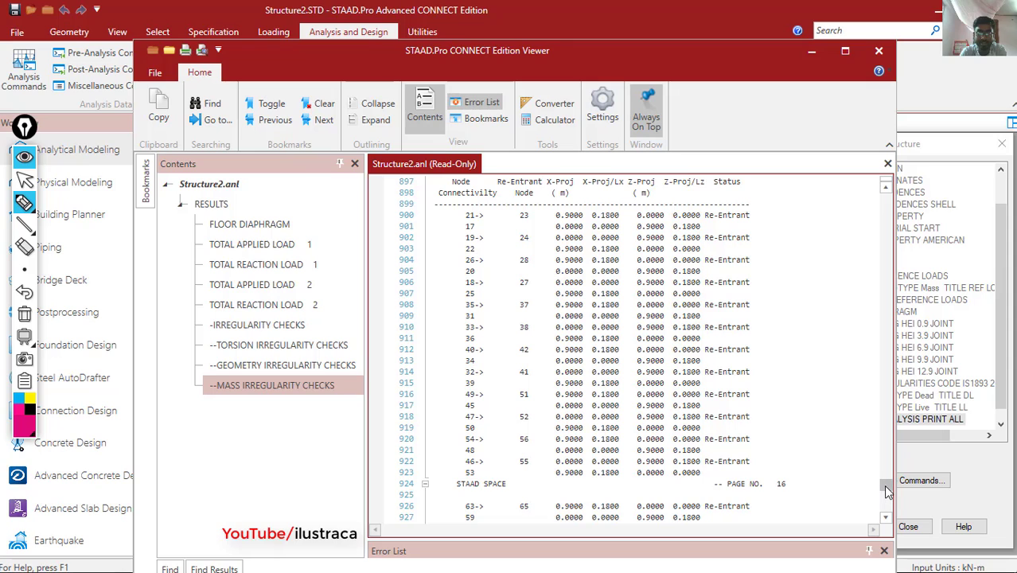
{"action": "left_click_drag", "start_coordinate": [888, 491], "coordinate": [887, 486]}
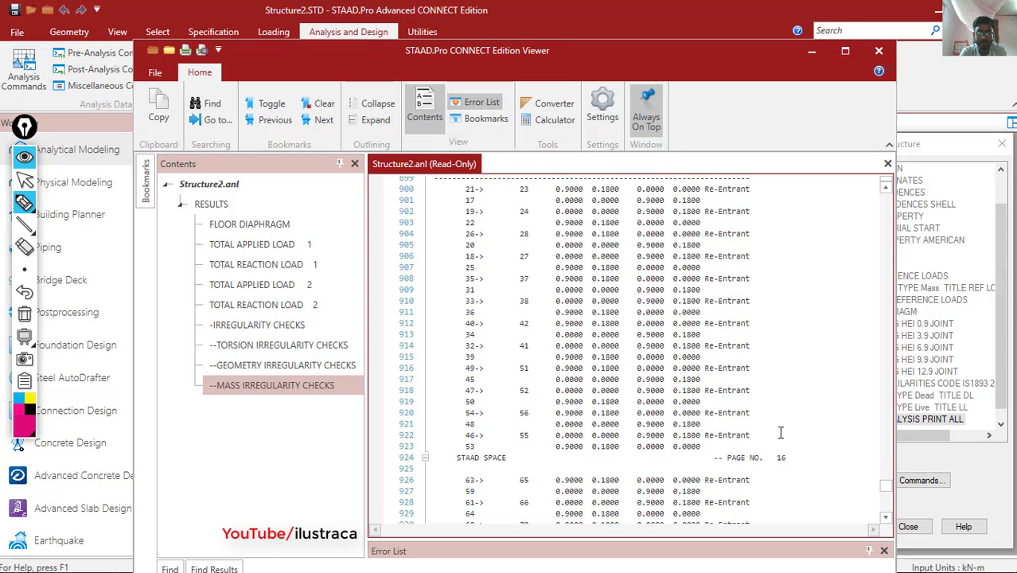